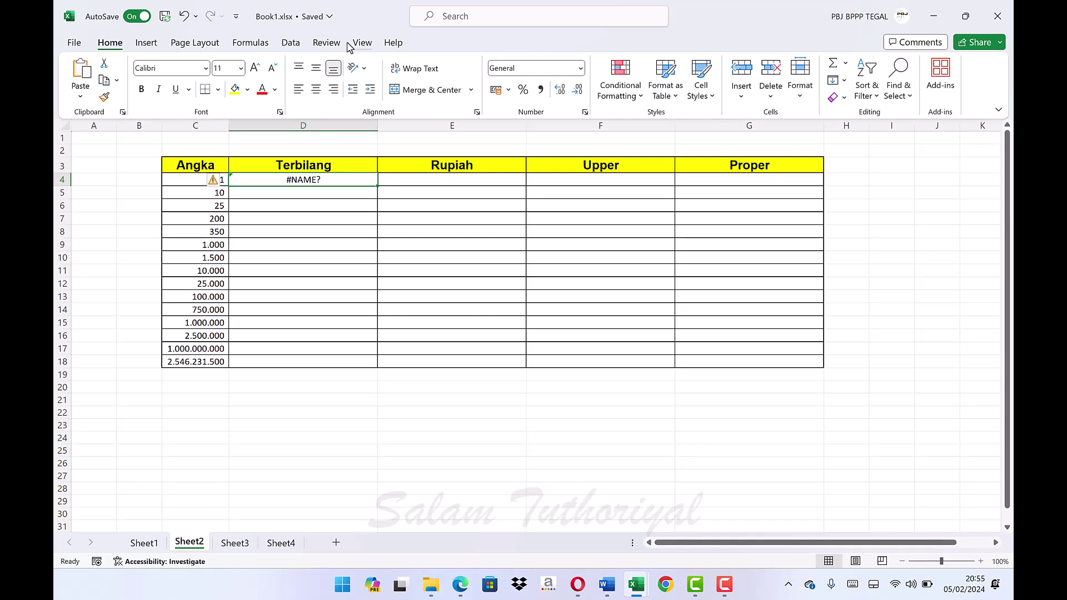
# - Customize the ribbon in the Excel options so that the Developer tab is shown
pyautogui.click(74, 44)
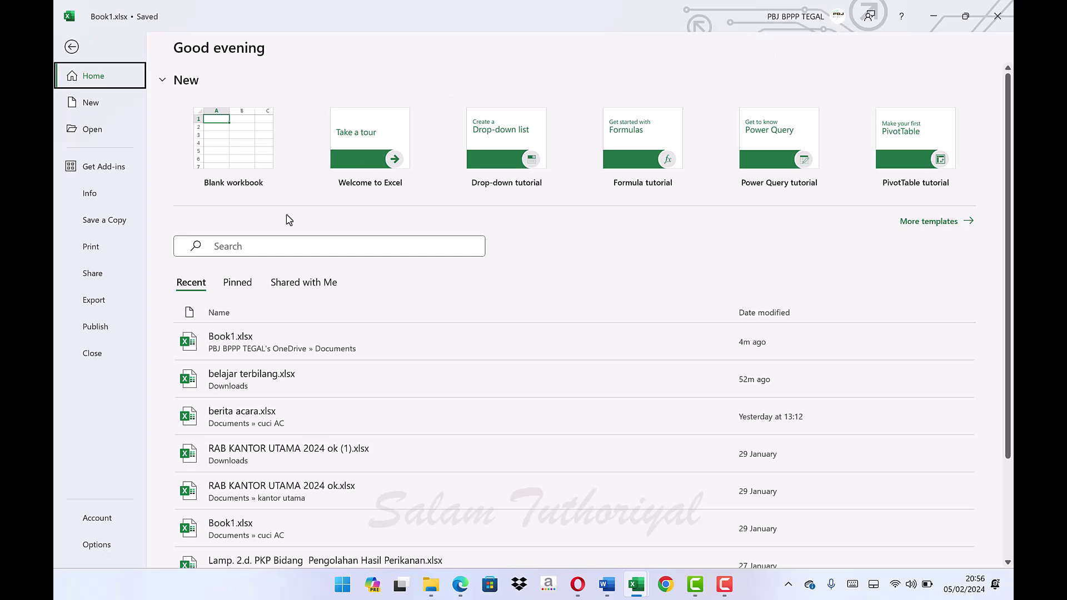
pyautogui.click(98, 548)
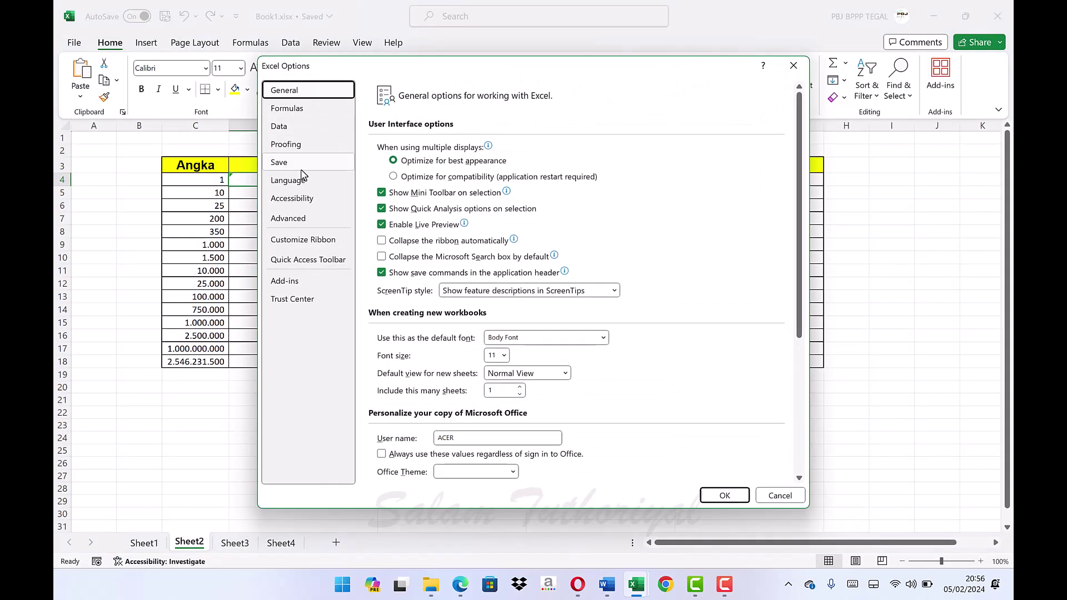
pyautogui.click(303, 243)
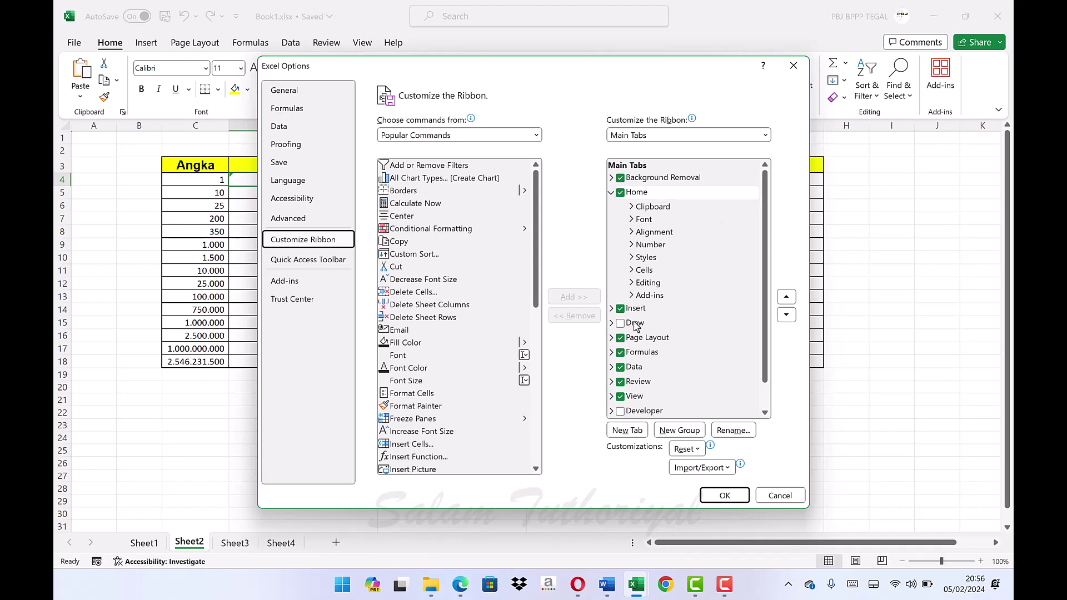
pyautogui.scroll(-1, 674, 307)
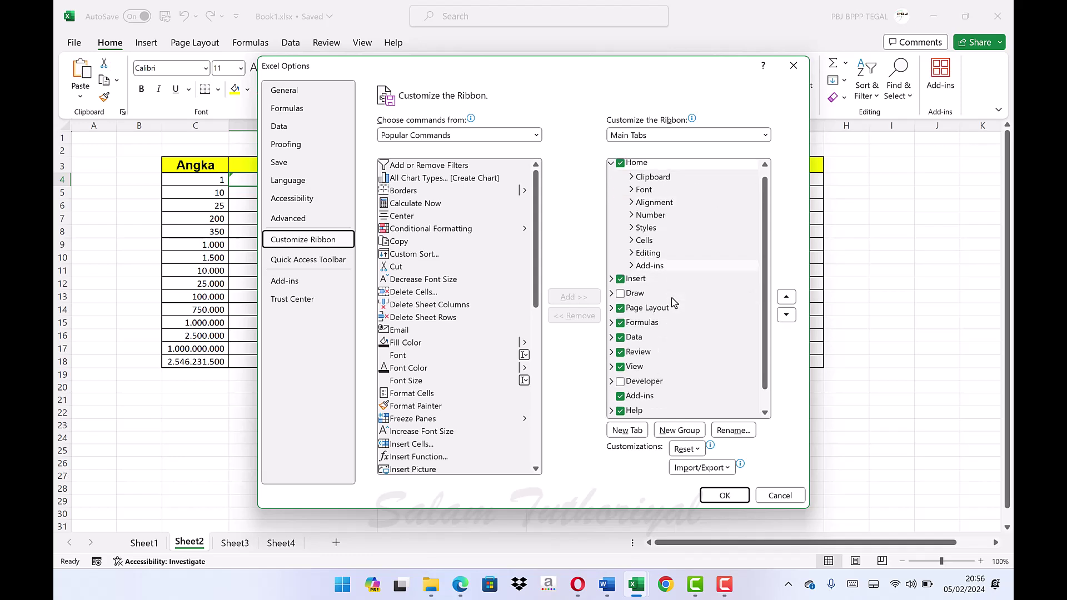
pyautogui.click(621, 383)
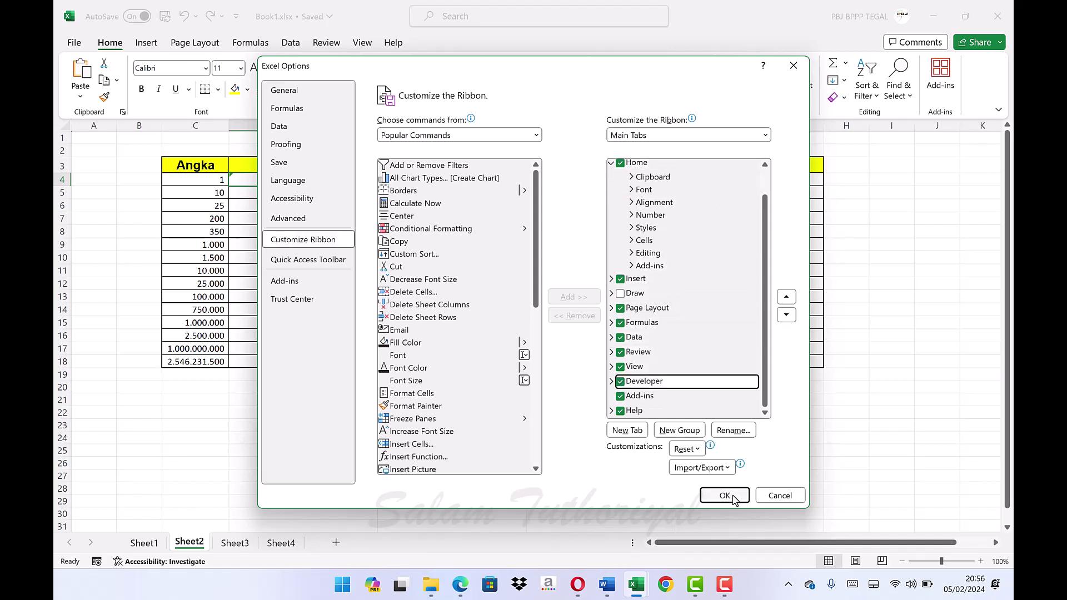
pyautogui.click(725, 496)
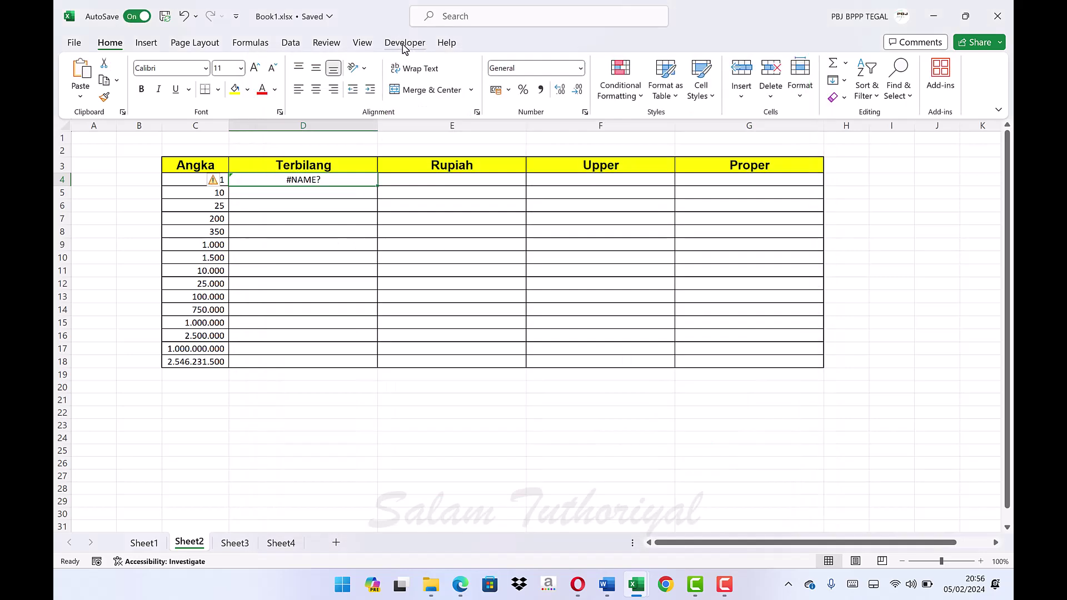
# - In the Trust Center macro settings, enable VBA macros and Excel 4.0 macros, and trust access to the VBA project object model
pyautogui.click(73, 43)
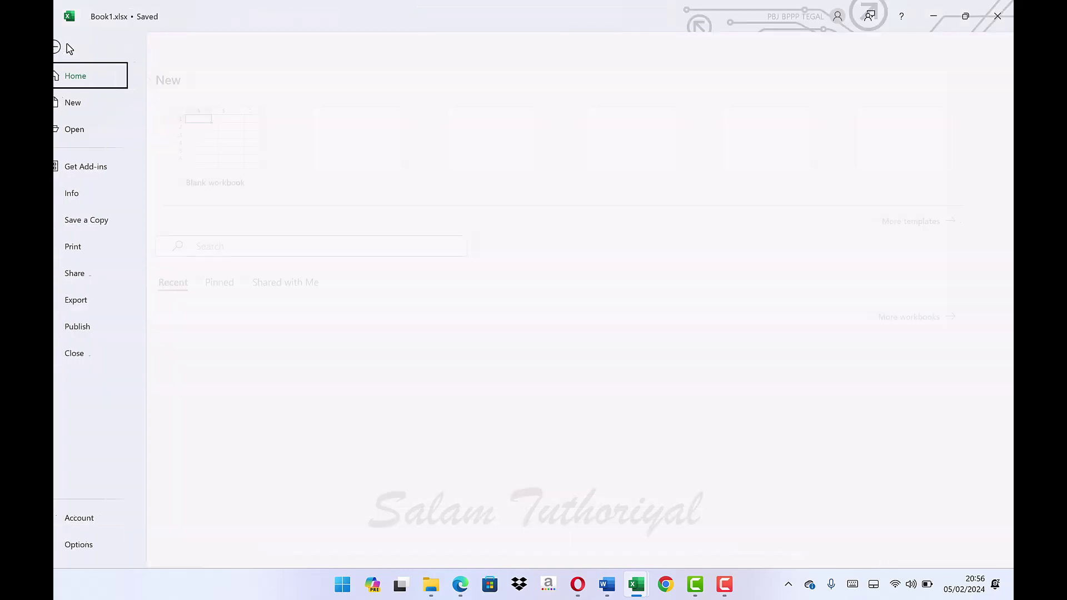
pyautogui.click(98, 544)
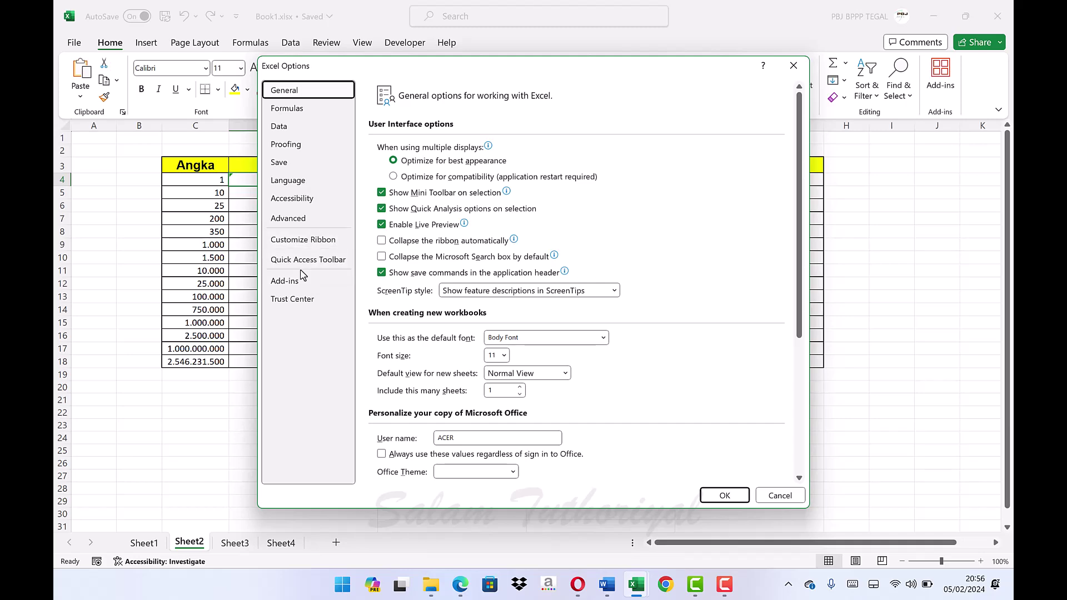
pyautogui.click(285, 303)
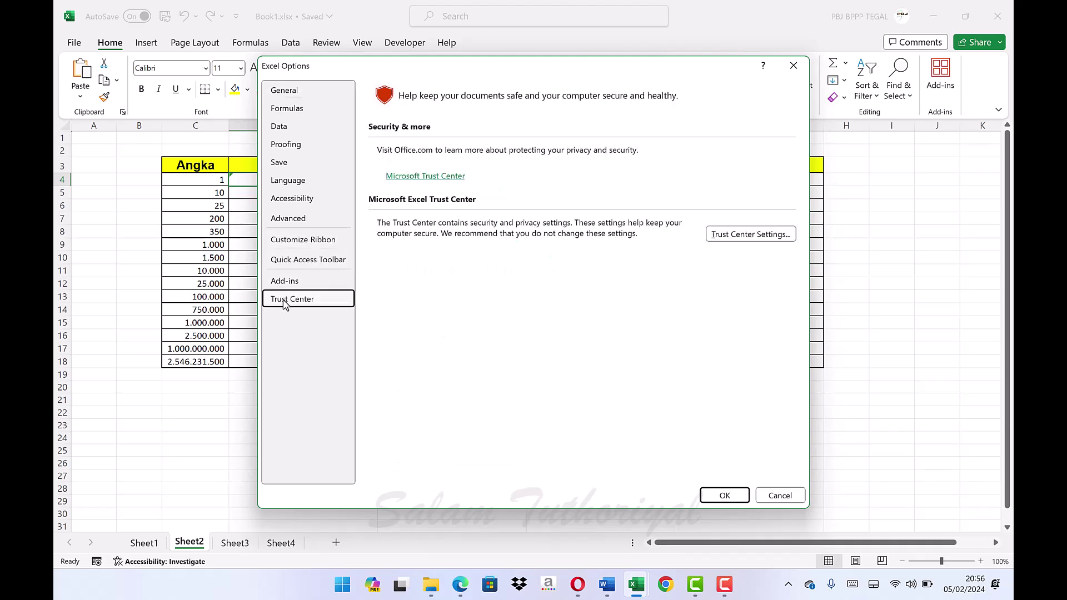
pyautogui.click(734, 236)
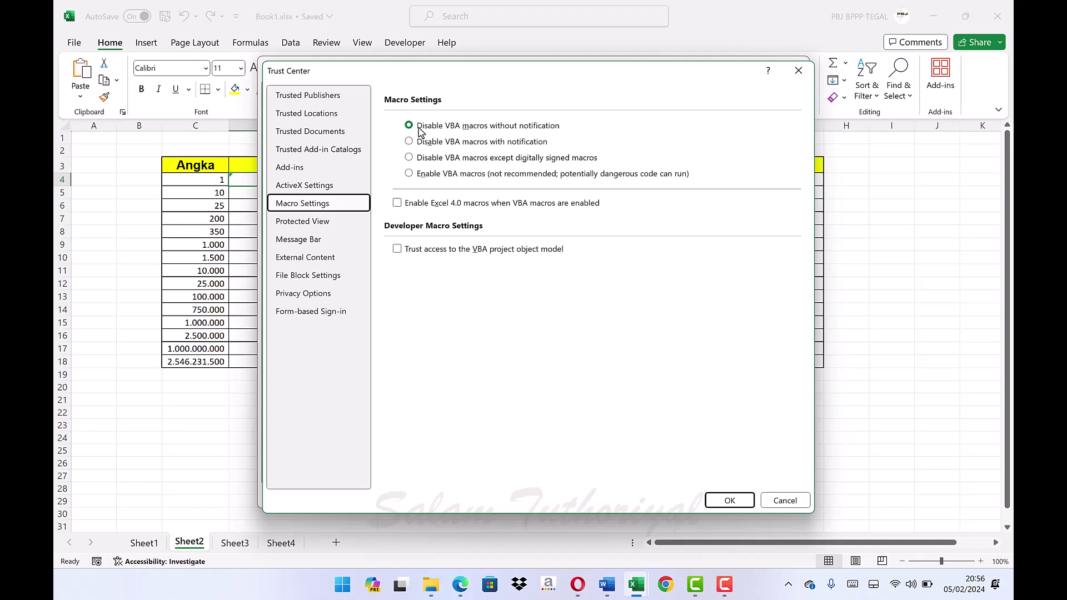
pyautogui.click(409, 174)
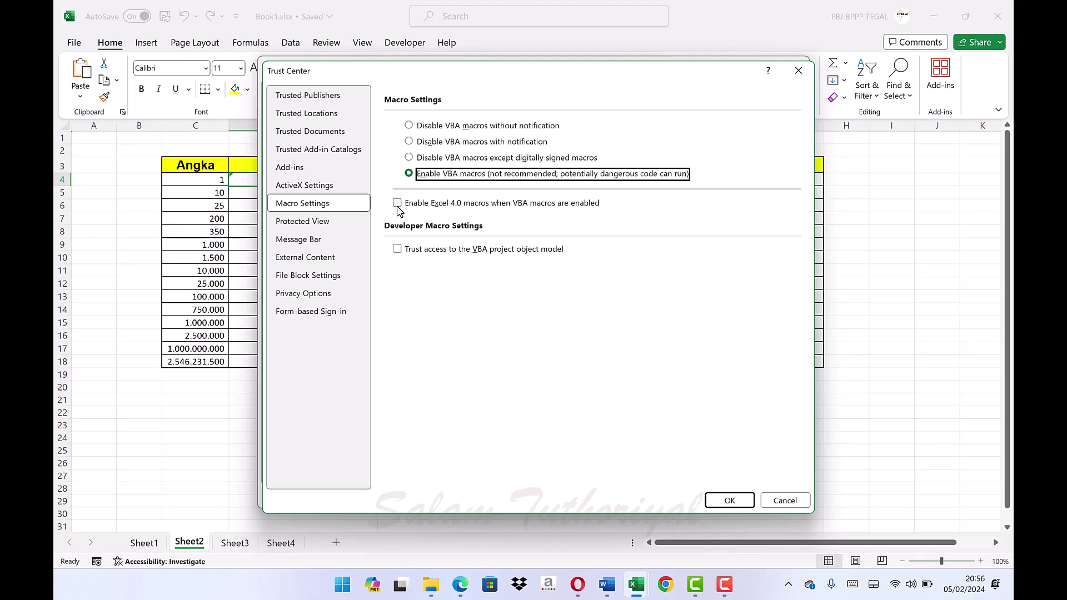
pyautogui.click(397, 204)
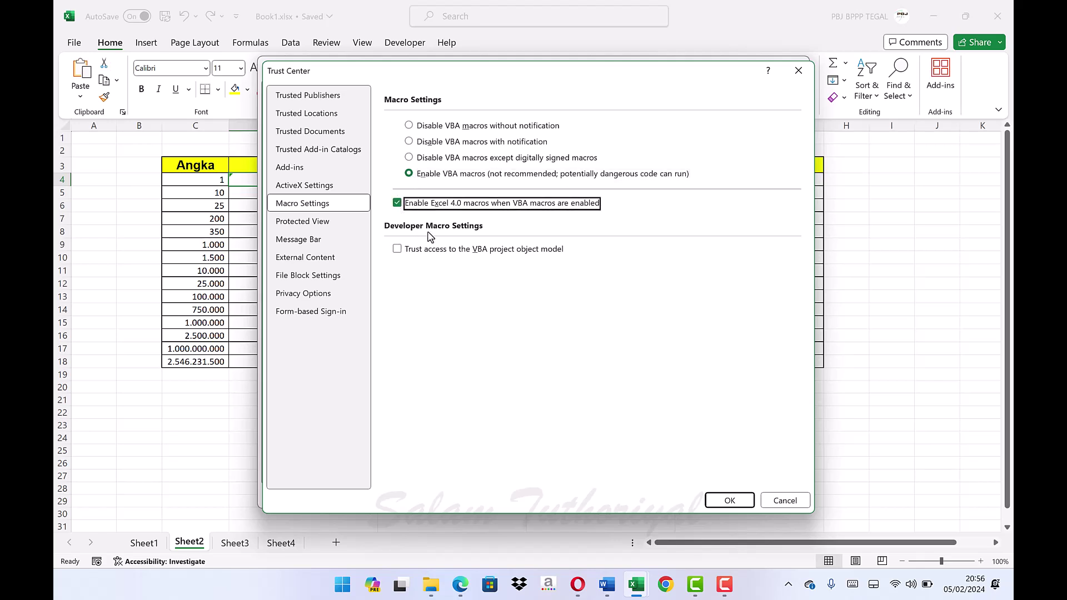
pyautogui.click(398, 250)
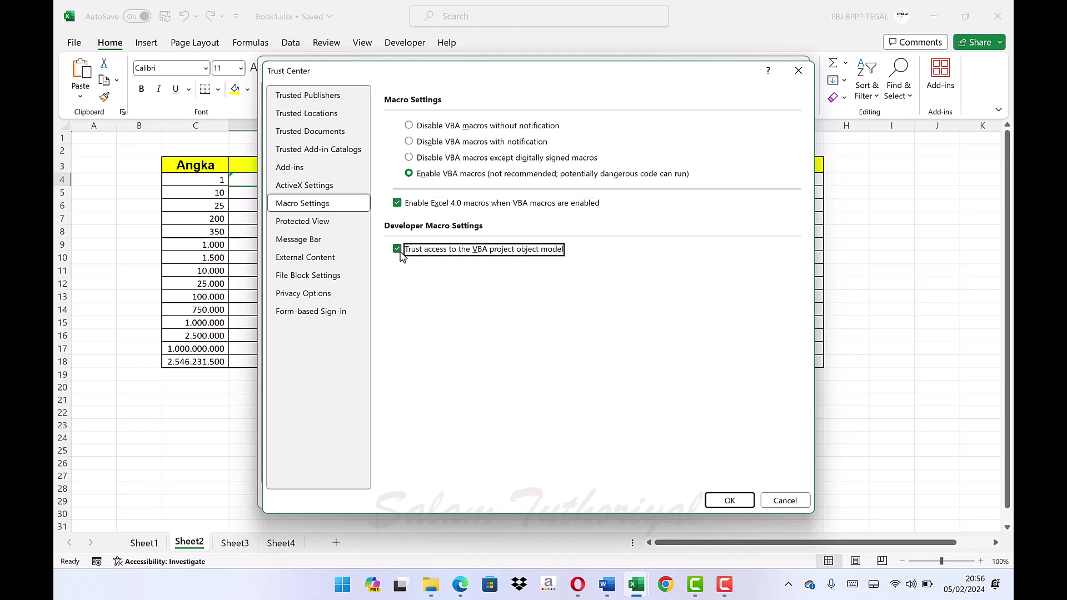
pyautogui.click(739, 501)
pyautogui.click(738, 501)
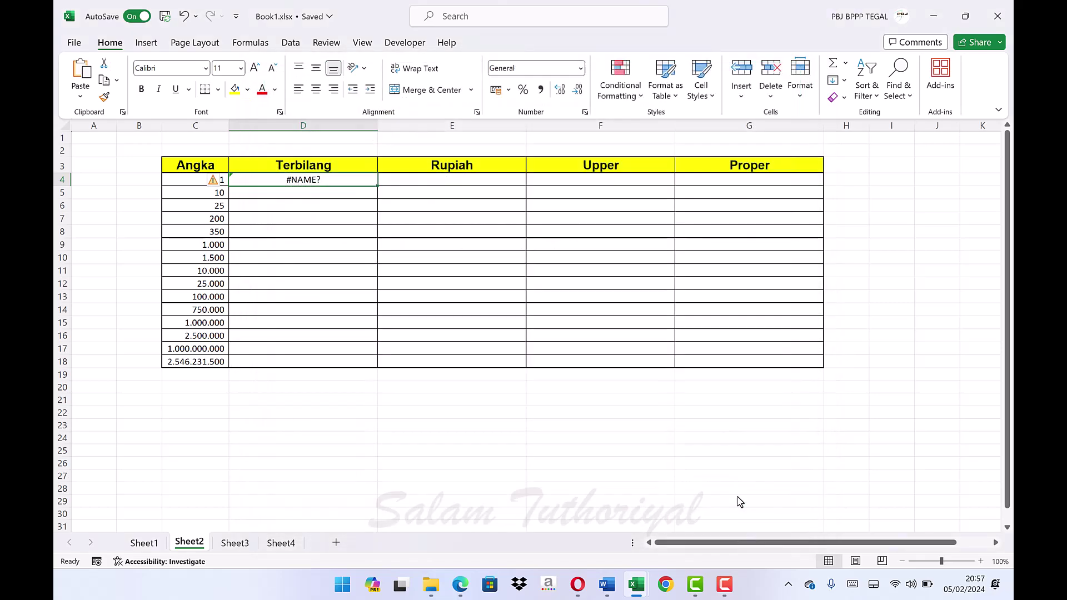
# - Open the Visual Basic editor and insert a new module into the VBAProject (Book1) project
pyautogui.click(408, 44)
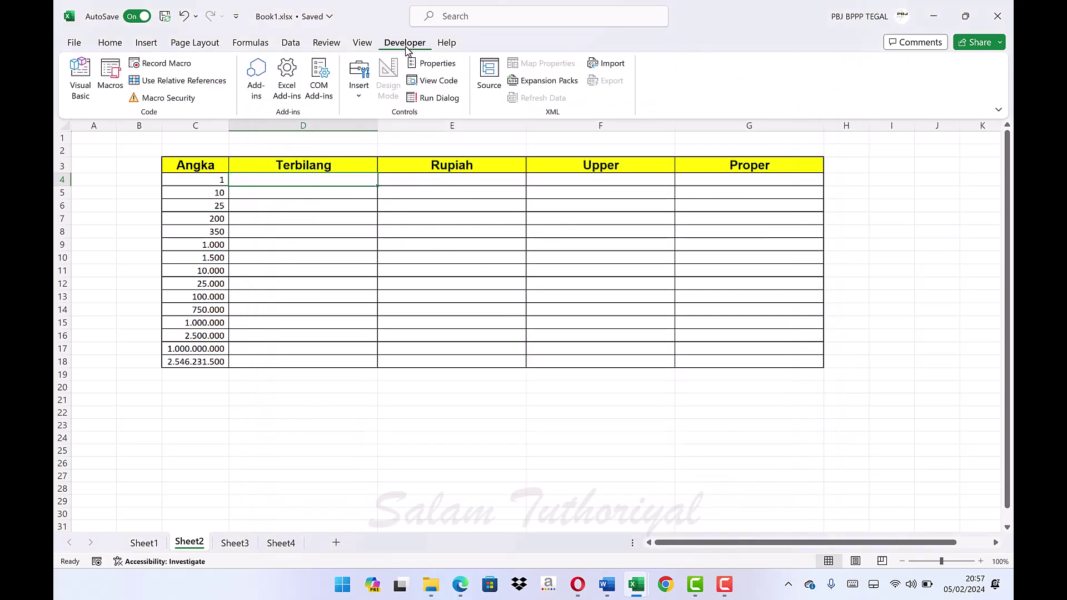
pyautogui.click(81, 86)
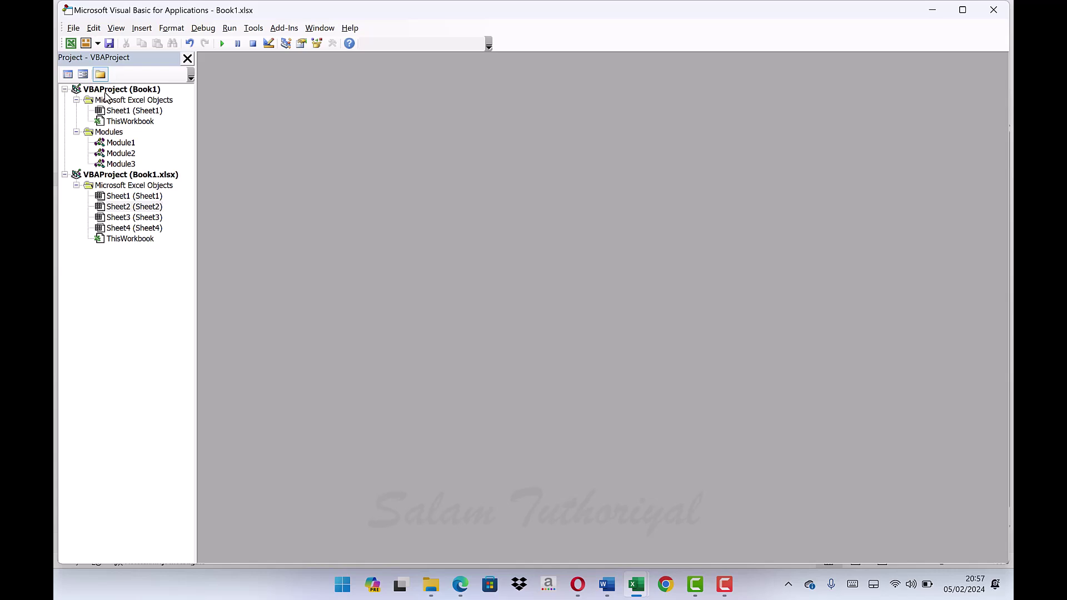
pyautogui.click(123, 123)
pyautogui.rightClick(123, 123)
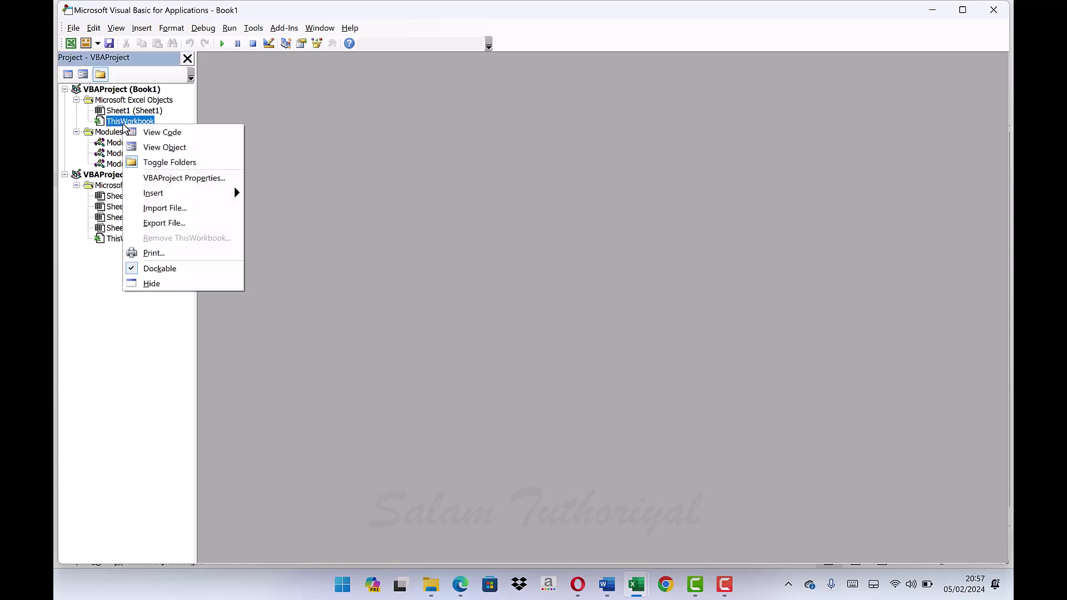
pyautogui.moveTo(186, 200)
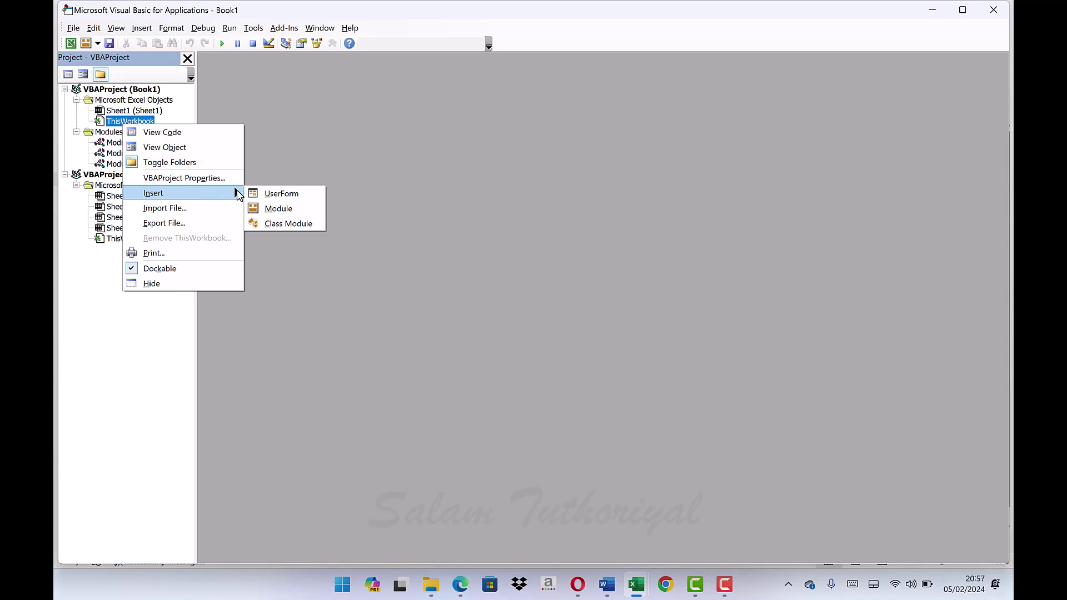
pyautogui.click(275, 214)
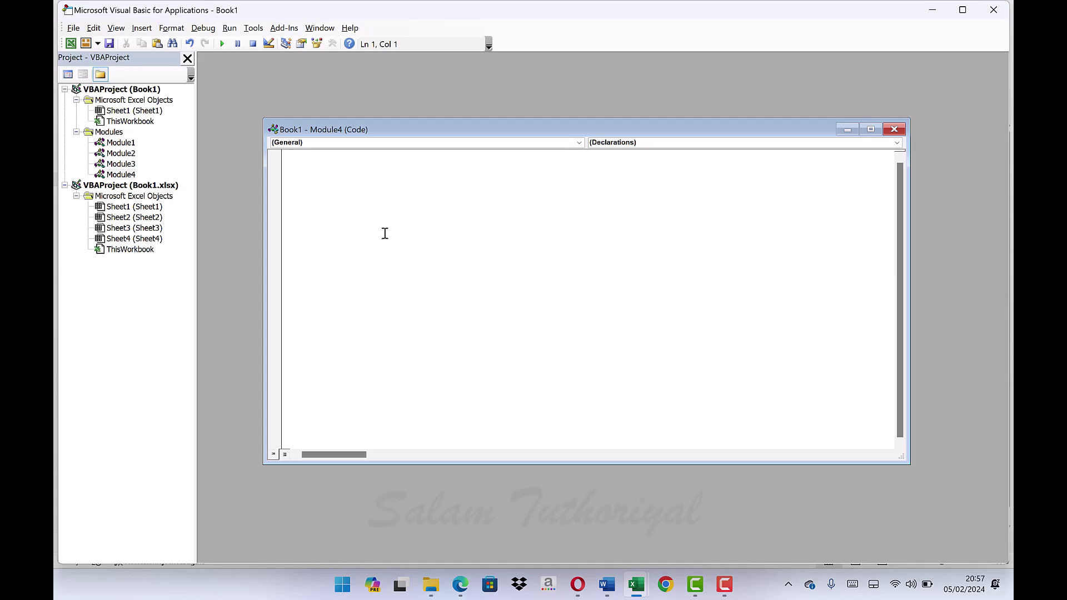
# - Open KODE MACROS FUNGSI TERBILANG .txt from the Downloads folder and copy its entire code
pyautogui.click(429, 587)
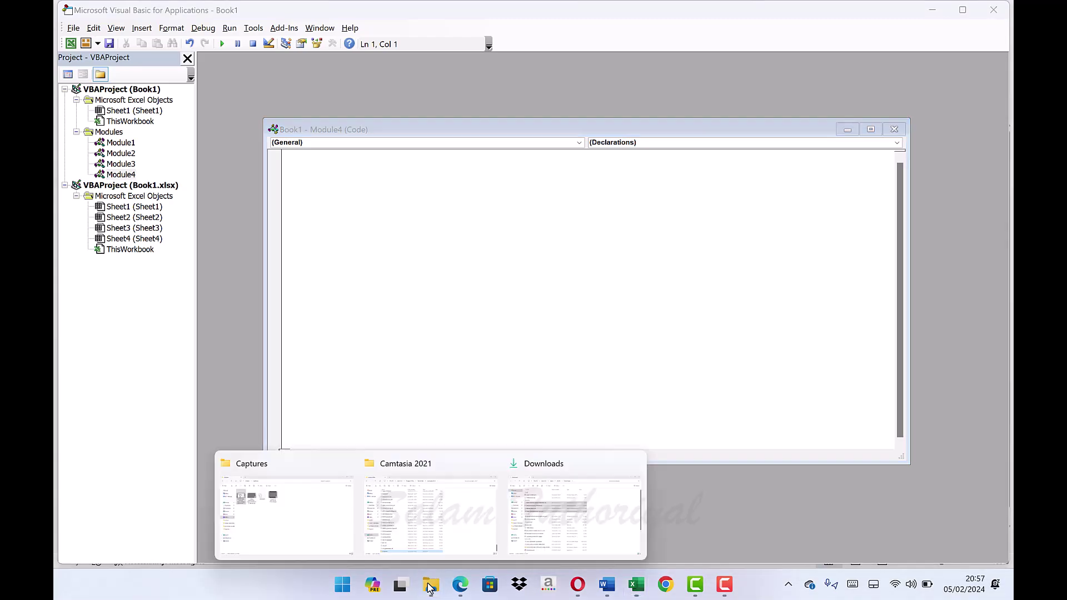
pyautogui.click(550, 527)
pyautogui.doubleClick(244, 196)
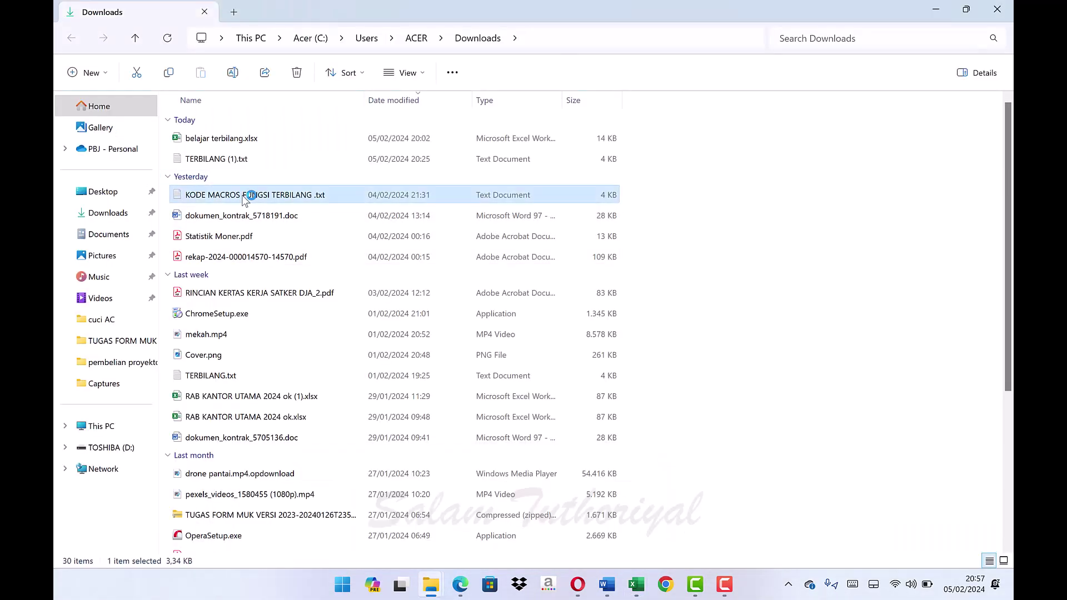
pyautogui.moveTo(829, 27)
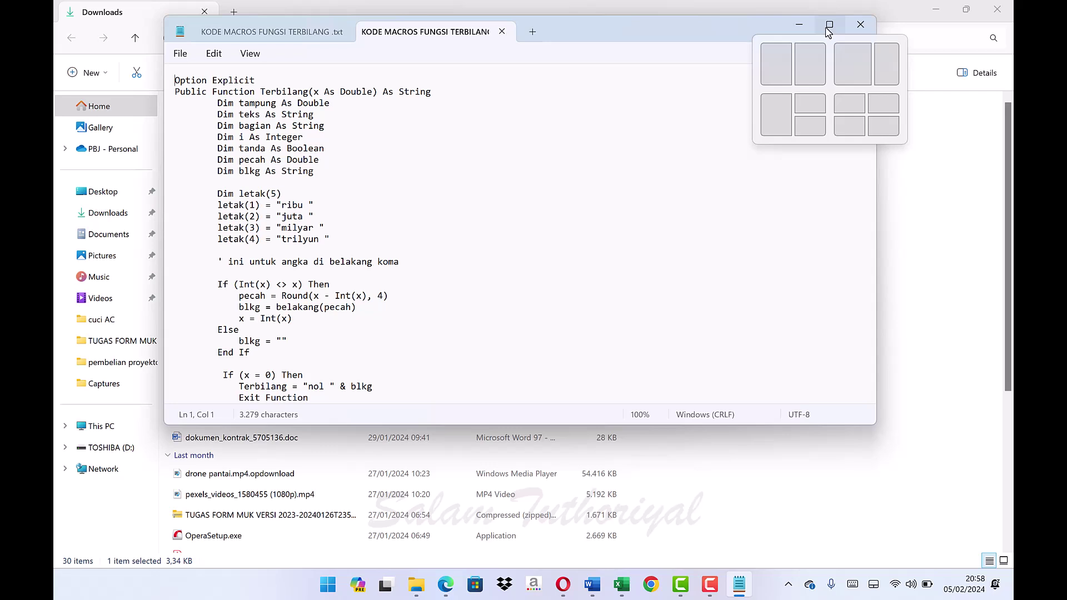
pyautogui.click(287, 140)
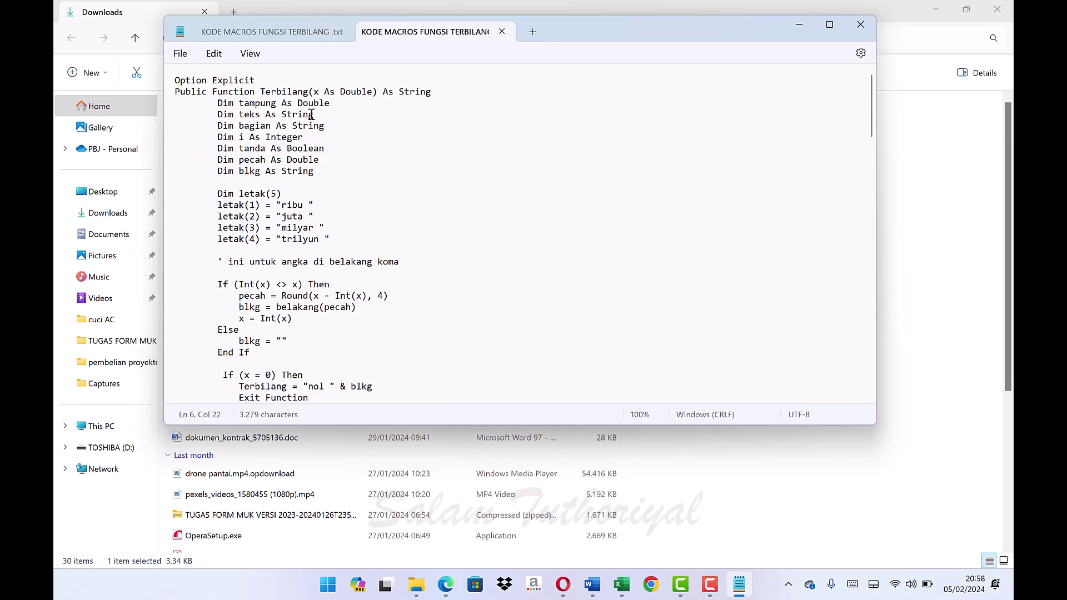
pyautogui.click(299, 146)
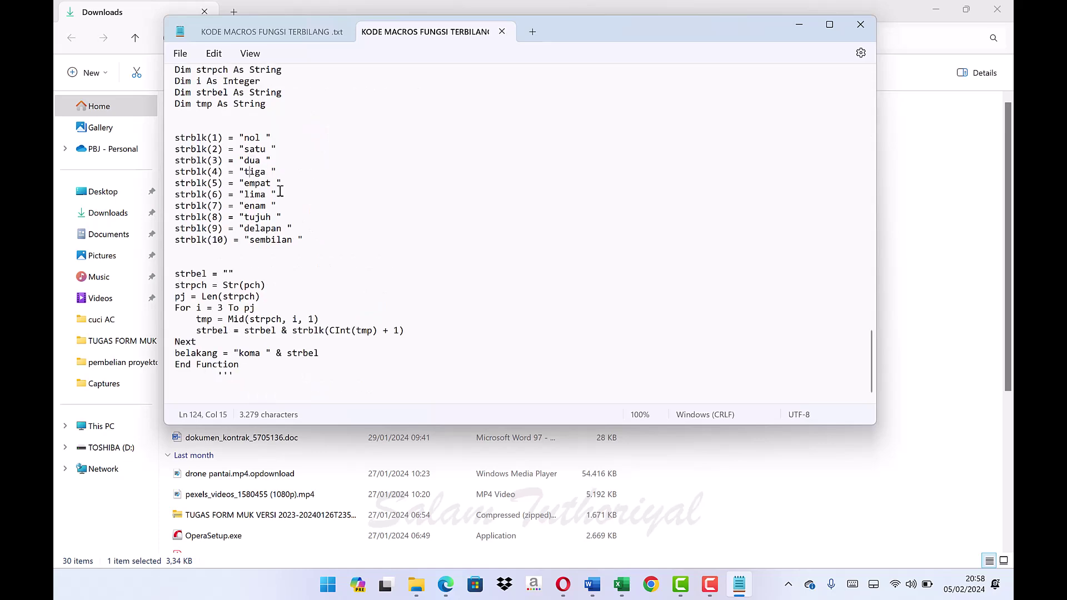
pyautogui.hotkey('ctrl', 'a')
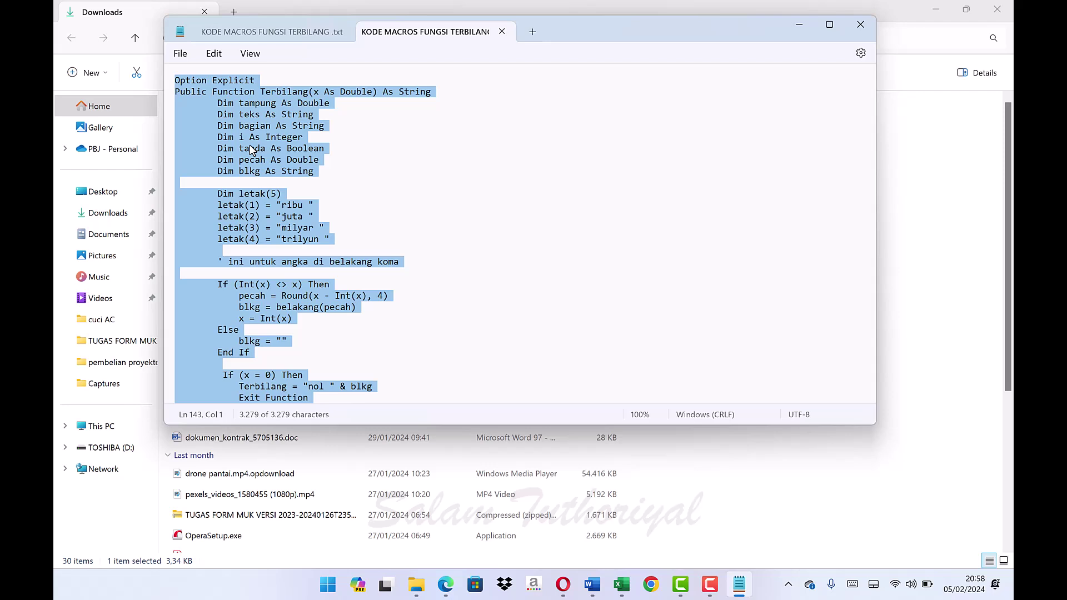
pyautogui.rightClick(251, 149)
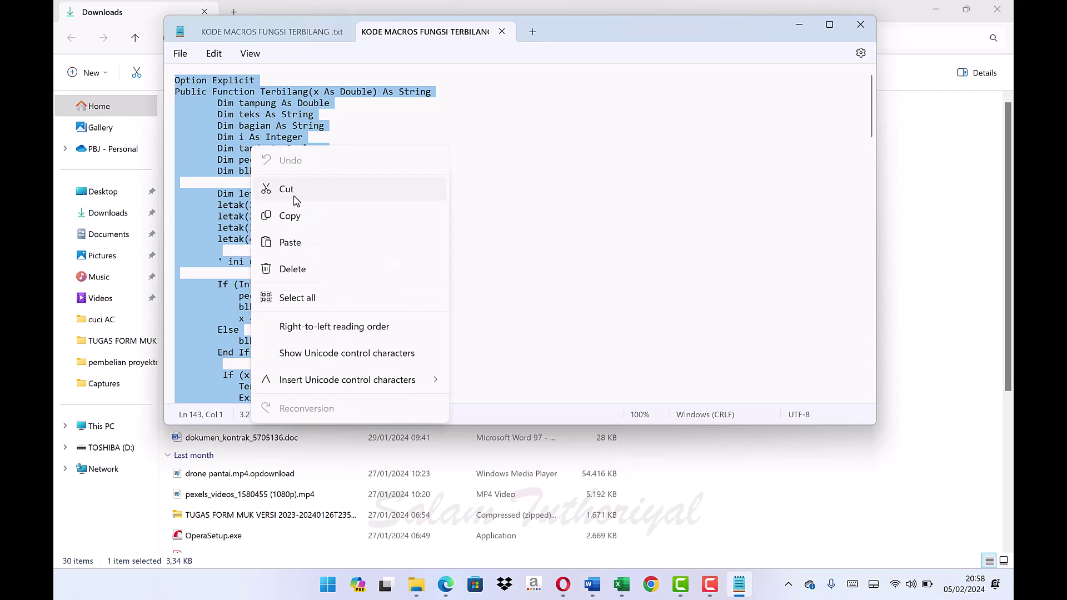
pyautogui.click(299, 219)
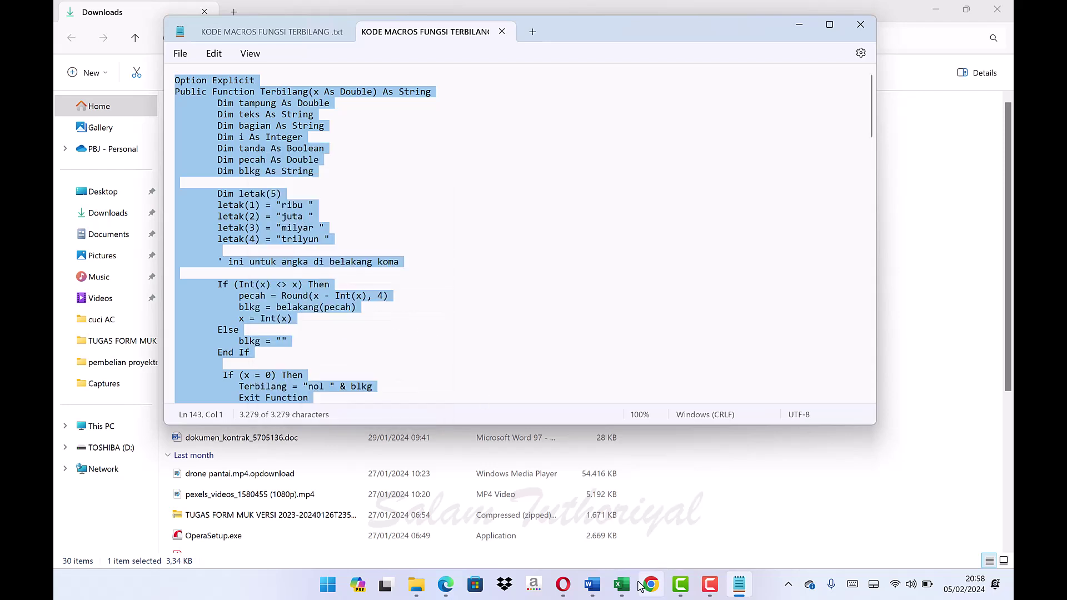
# - Return to the Visual Basic editor, paste the copied Terbilang code into the empty Module4, and close the editor
pyautogui.moveTo(626, 591)
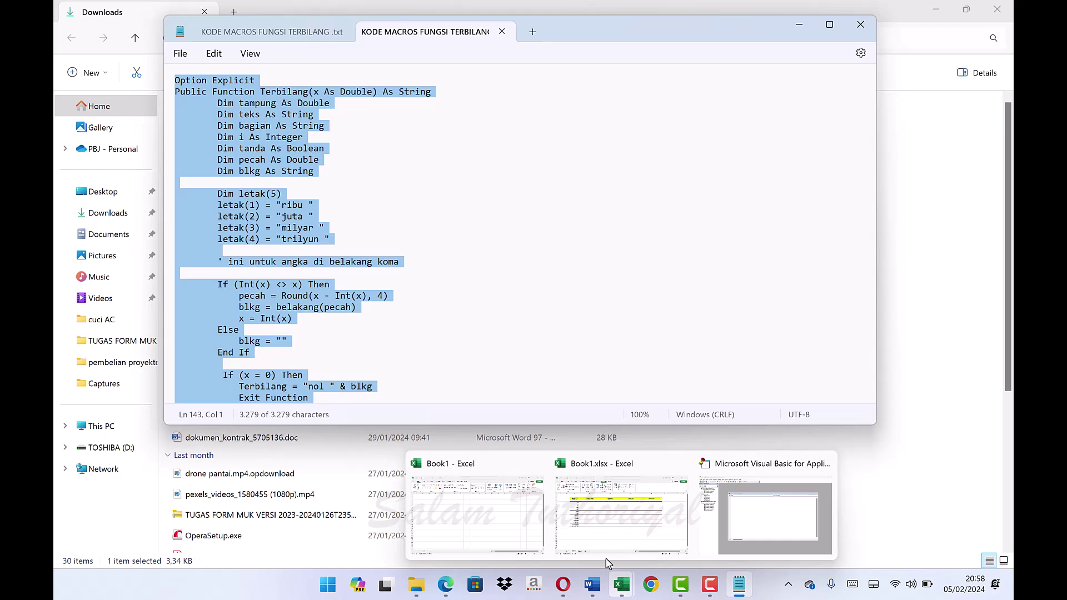
pyautogui.click(624, 590)
pyautogui.moveTo(624, 590)
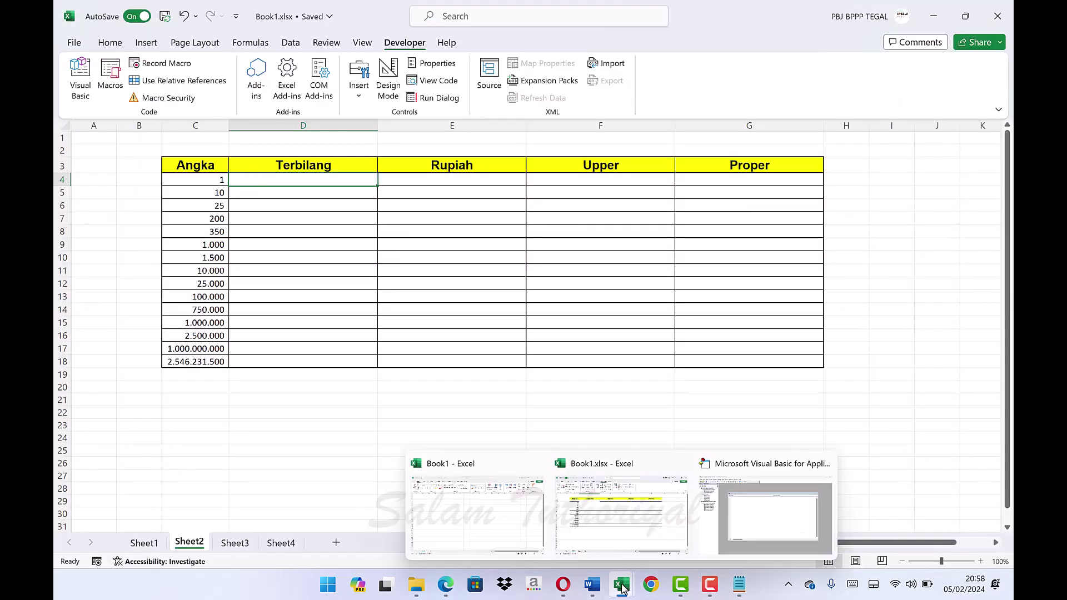
pyautogui.click(794, 534)
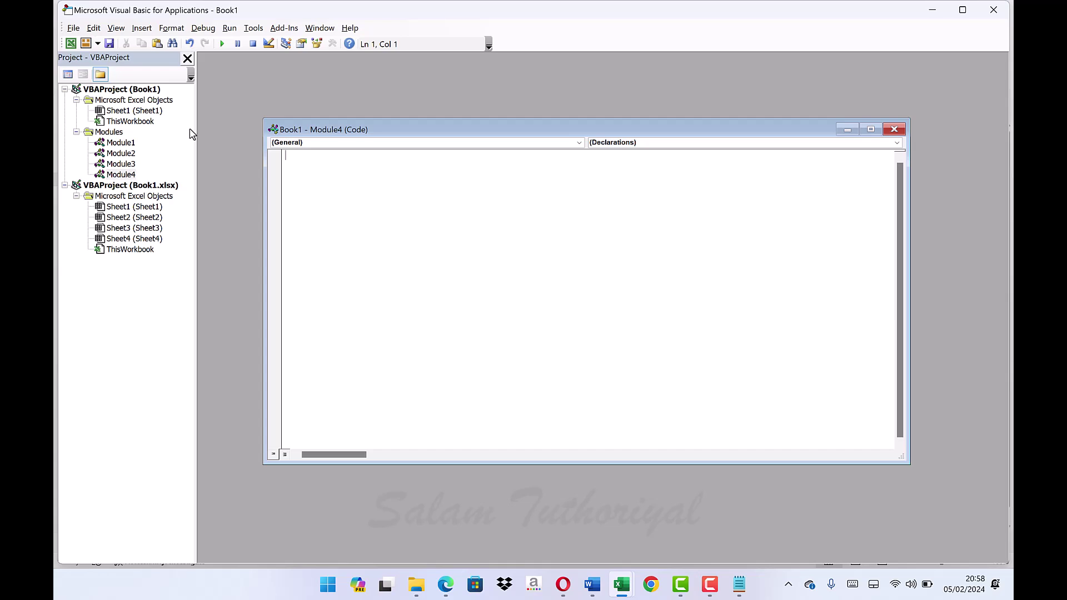
pyautogui.rightClick(321, 160)
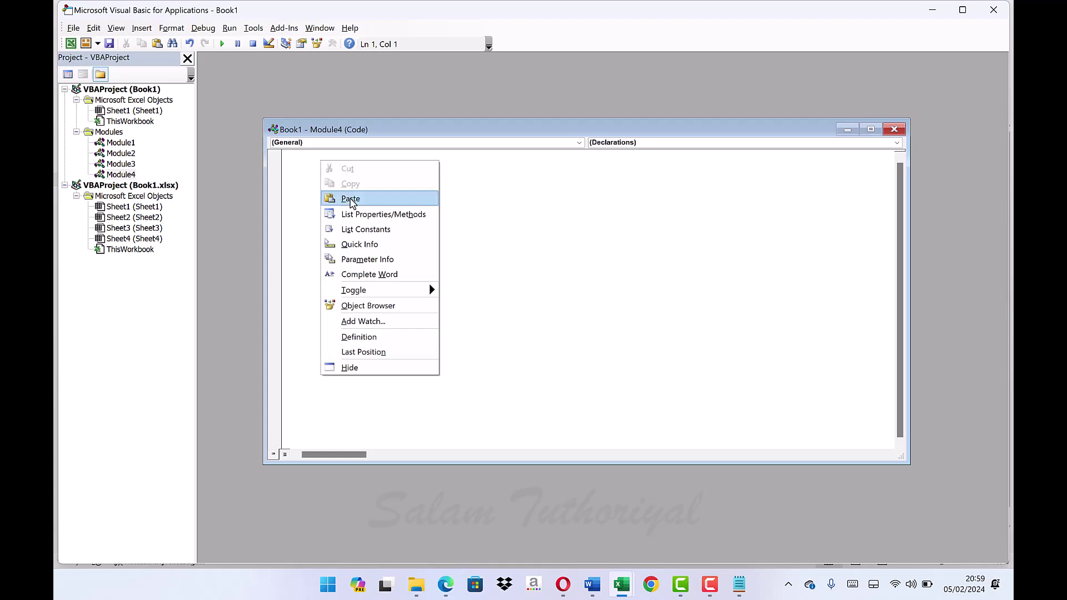
pyautogui.click(351, 201)
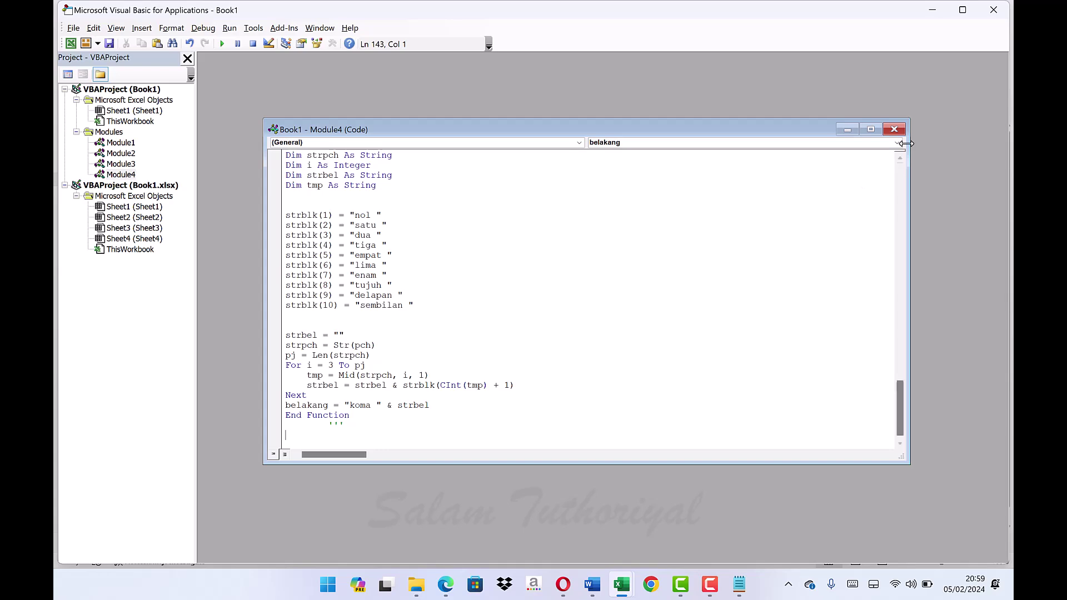
pyautogui.click(994, 11)
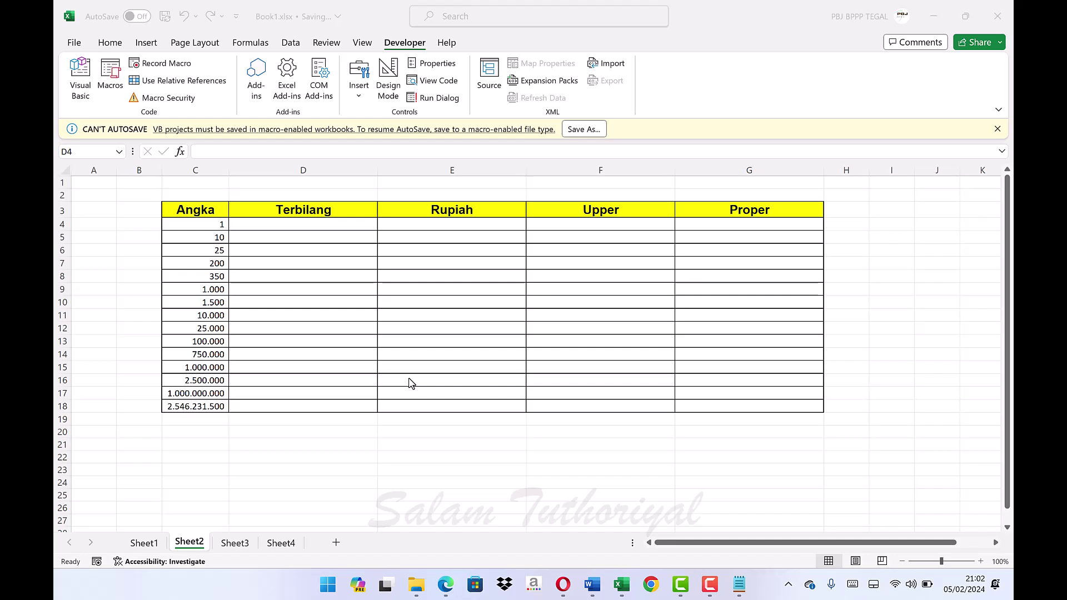
# - Enter a Terbilang formula in cell D4 that spells out the number in C4 as words
pyautogui.click(291, 225)
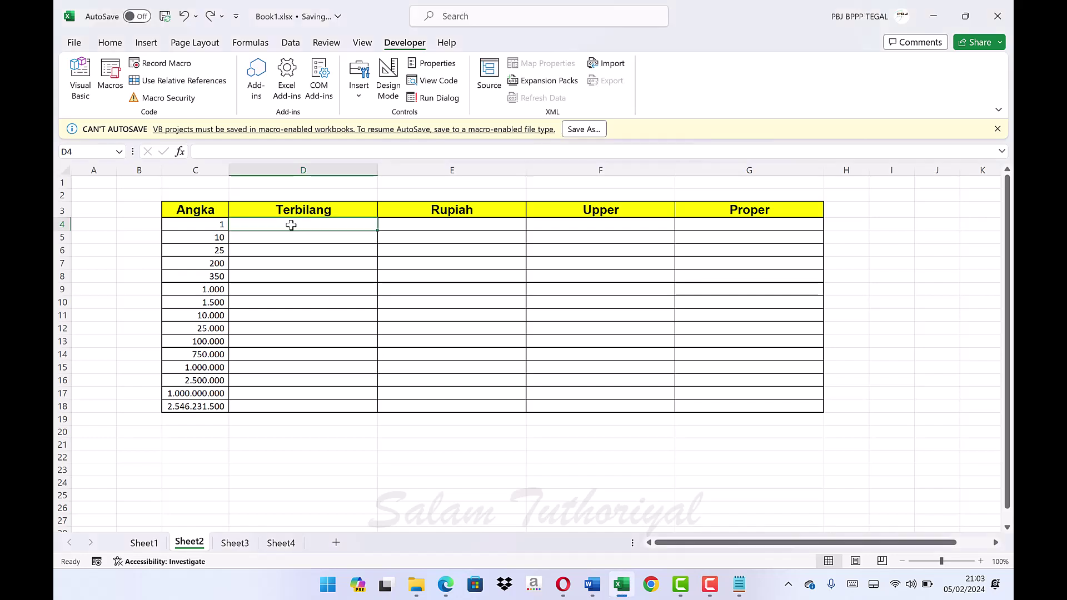
pyautogui.press('Return')
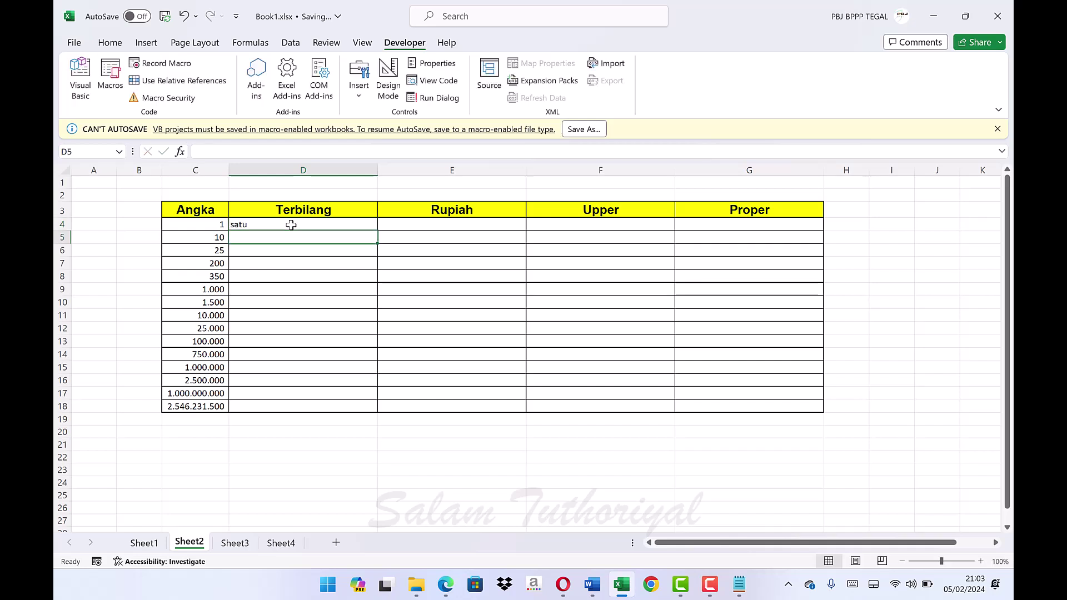
# - Enter the words sepuluh in D5 and dua puluh lima in D6 as plain text
pyautogui.write('sepuluh')
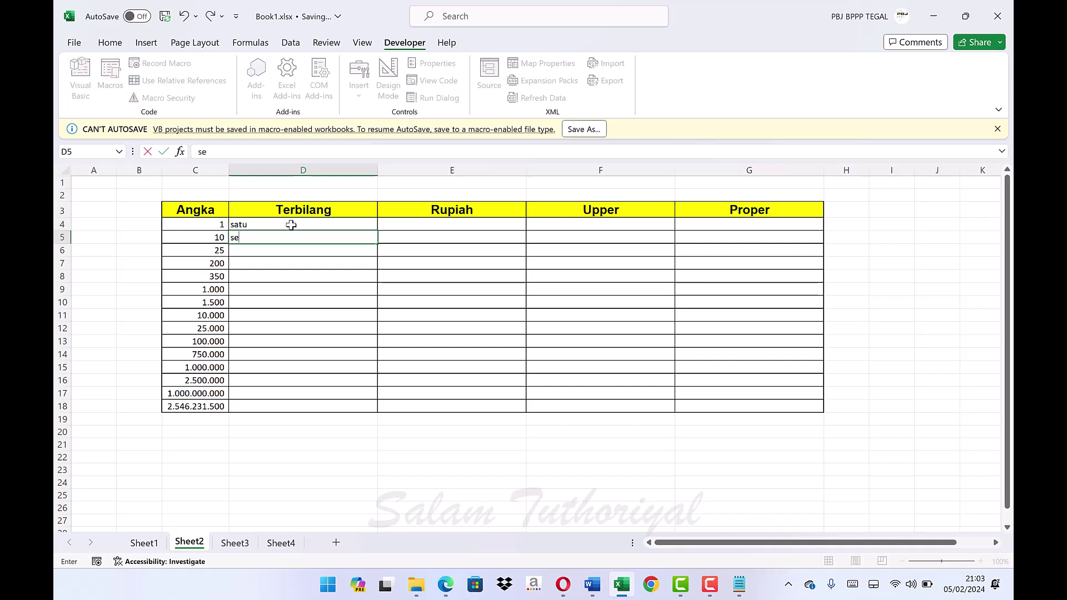
pyautogui.press('Return')
pyautogui.write('dua puluh lima')
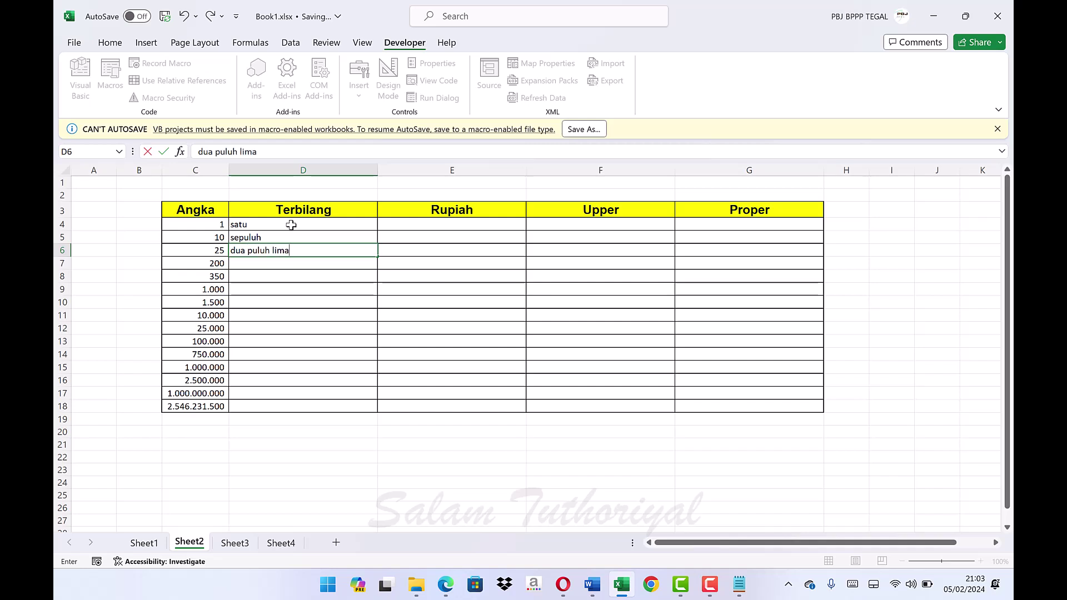
pyautogui.press('Return')
# - Write "dua milyar lima ratus empat puluh enam juta dua ratus tiga puluh satu ribu lima ratus" as plain text in D18
pyautogui.press('Left')
pyautogui.hotkey('ctrl', 'Down')
pyautogui.press('Right')
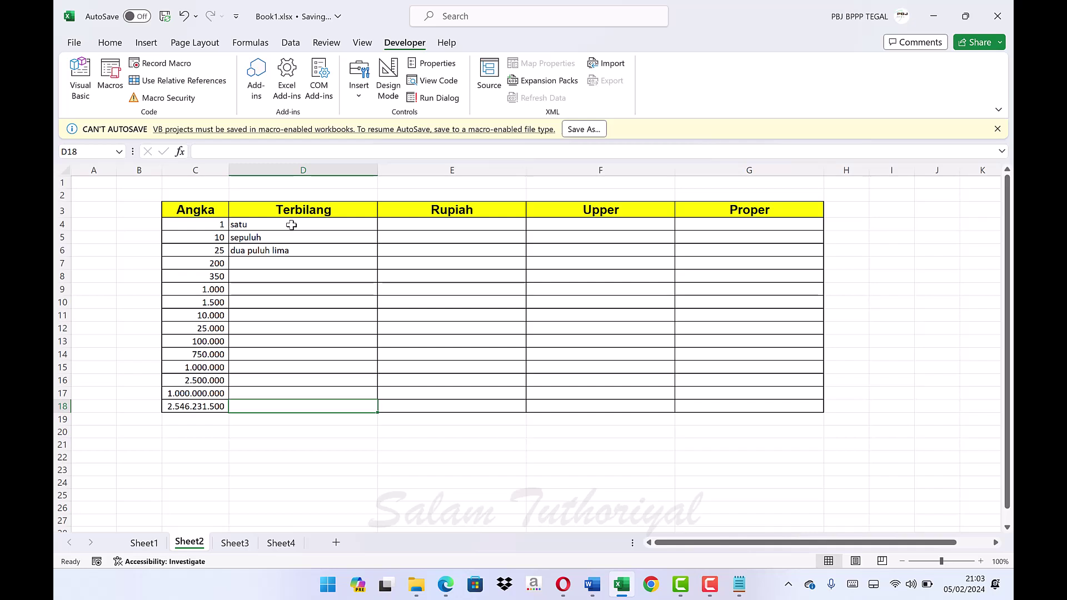
pyautogui.write('dua milyar lima ratus juta empat puluh ')
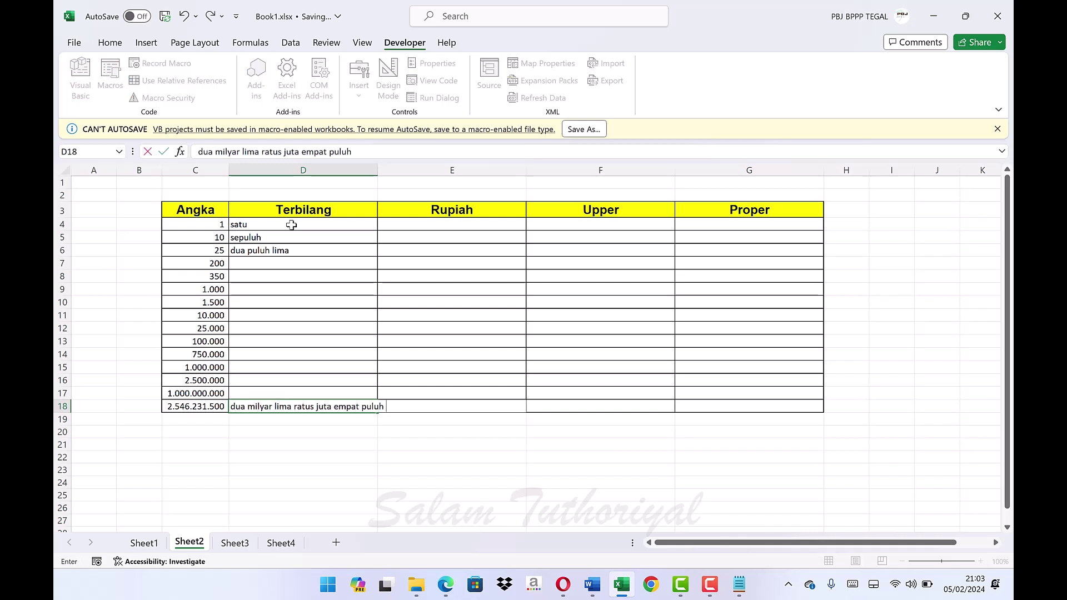
pyautogui.write('enam u')
pyautogui.doubleClick(325, 406)
pyautogui.press('BackSpace')
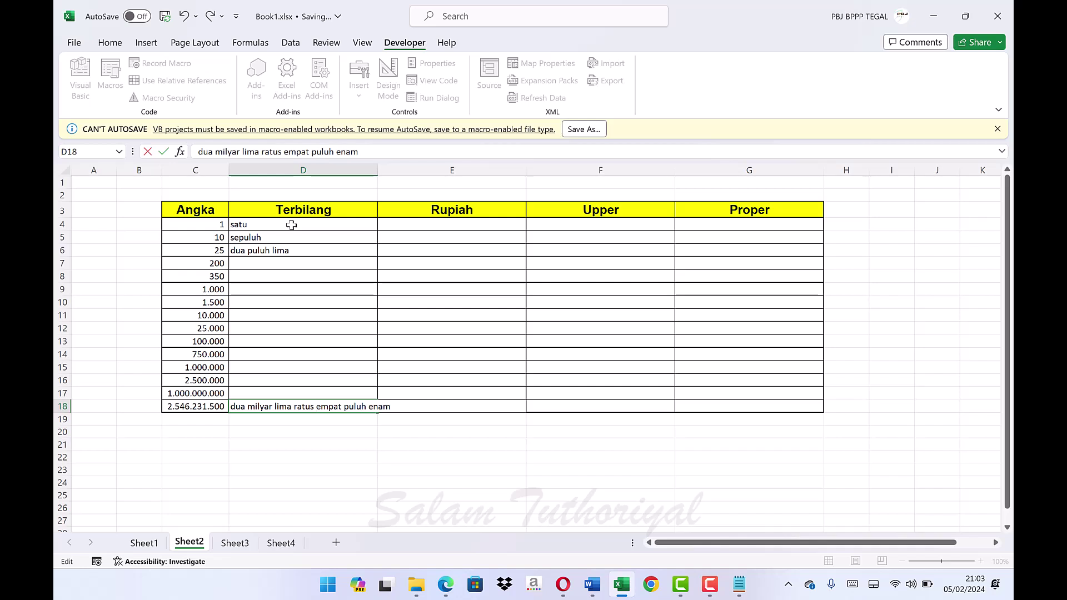
pyautogui.write('juta dua ratus tig')
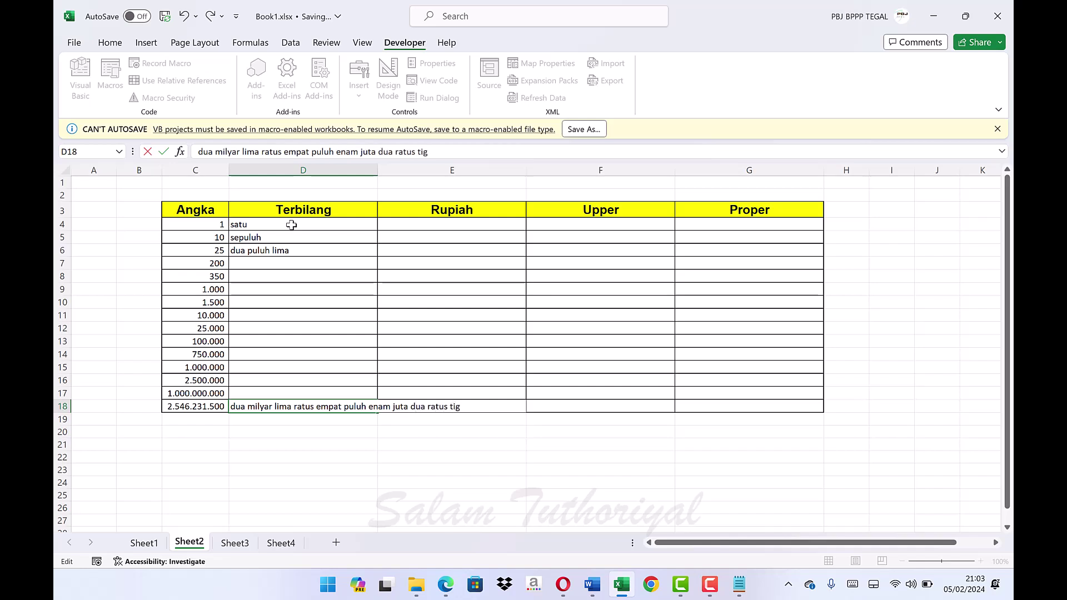
pyautogui.write('a puluh')
pyautogui.write('satu ribu lima ratus')
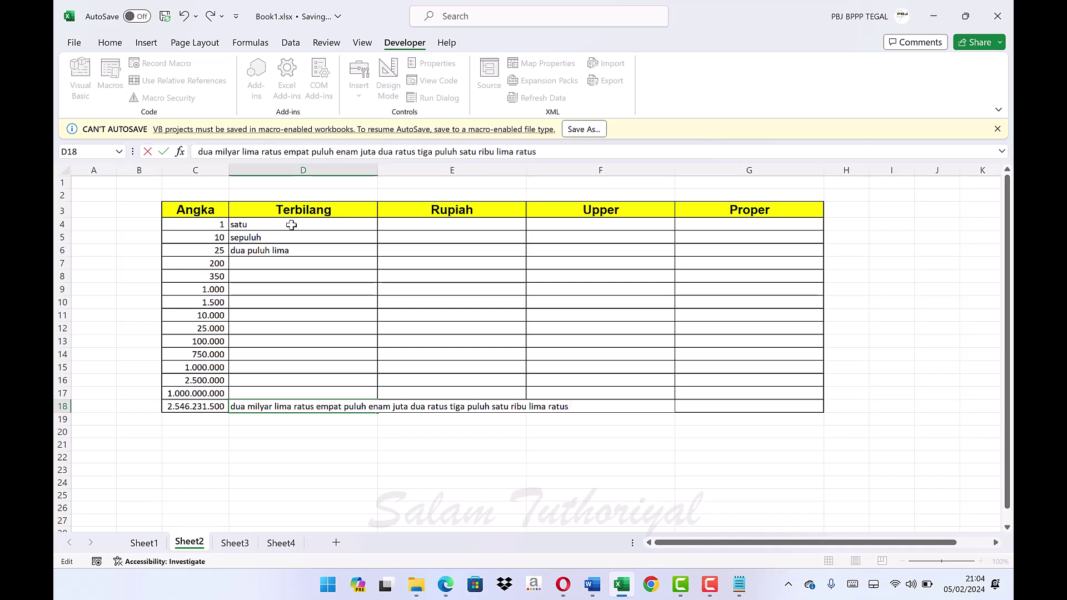
pyautogui.press('Return')
# - Clear the Terbilang column entries in D18 and in D4 through D6
pyautogui.press('Up')
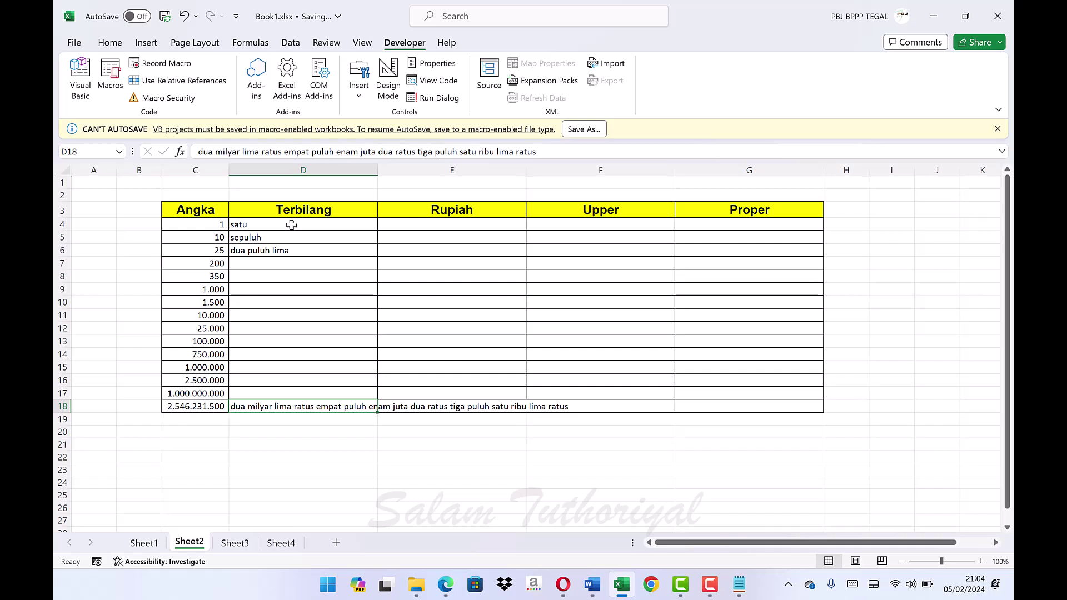
pyautogui.press('Delete')
pyautogui.hotkey('ctrl', 'Up')
pyautogui.hotkey('ctrl', 'shift', 'Up')
pyautogui.press('Delete')
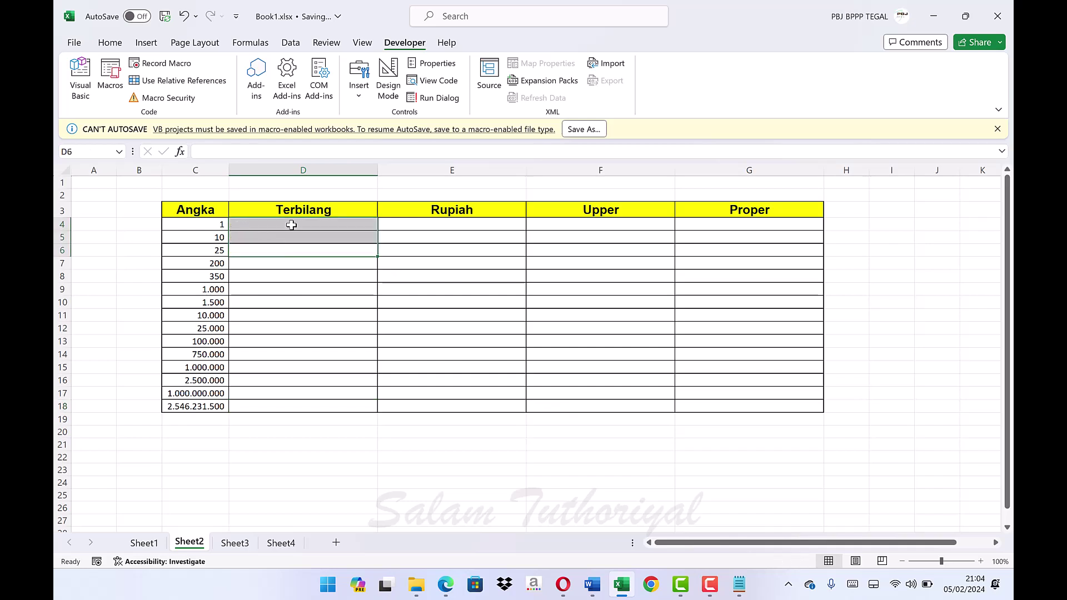
# - Enter the formula =terbilang(C4) in cell D4 to spell out the first number
pyautogui.click(291, 225)
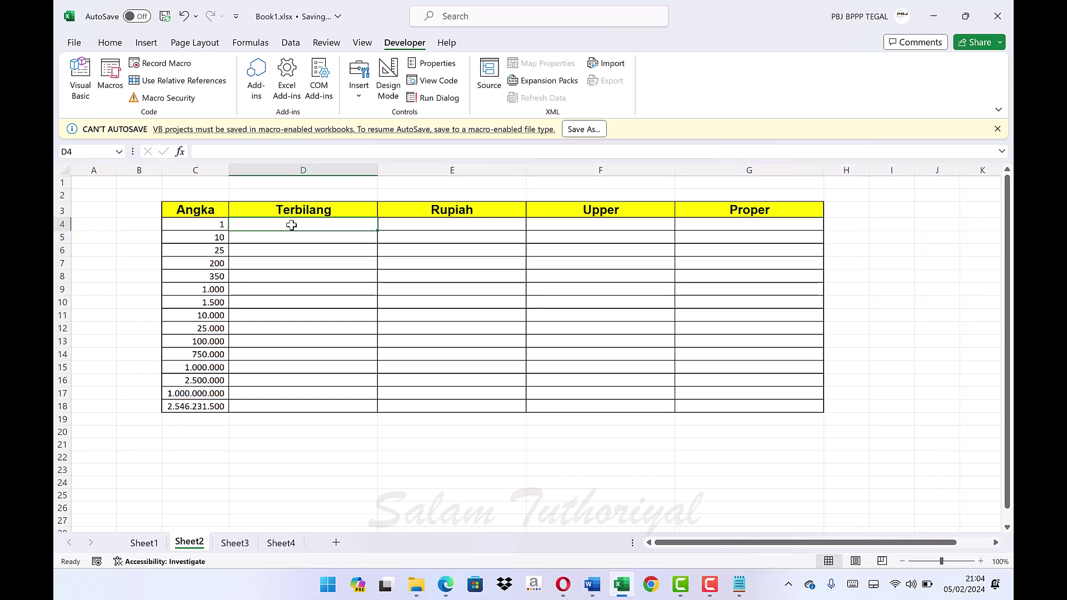
pyautogui.write('=')
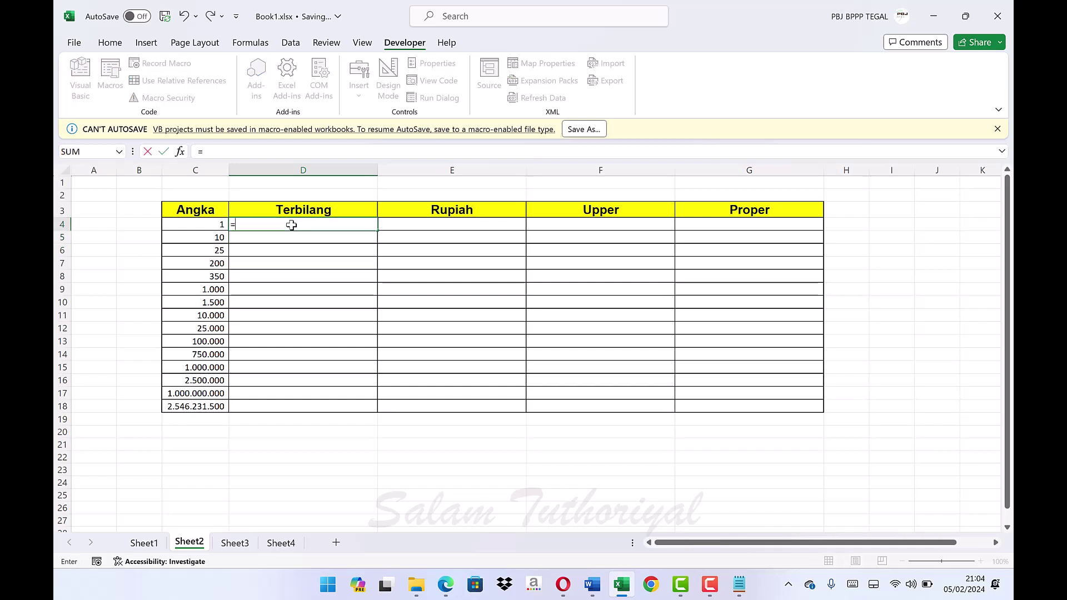
pyautogui.press('Escape')
pyautogui.scroll(3, 262, 220)
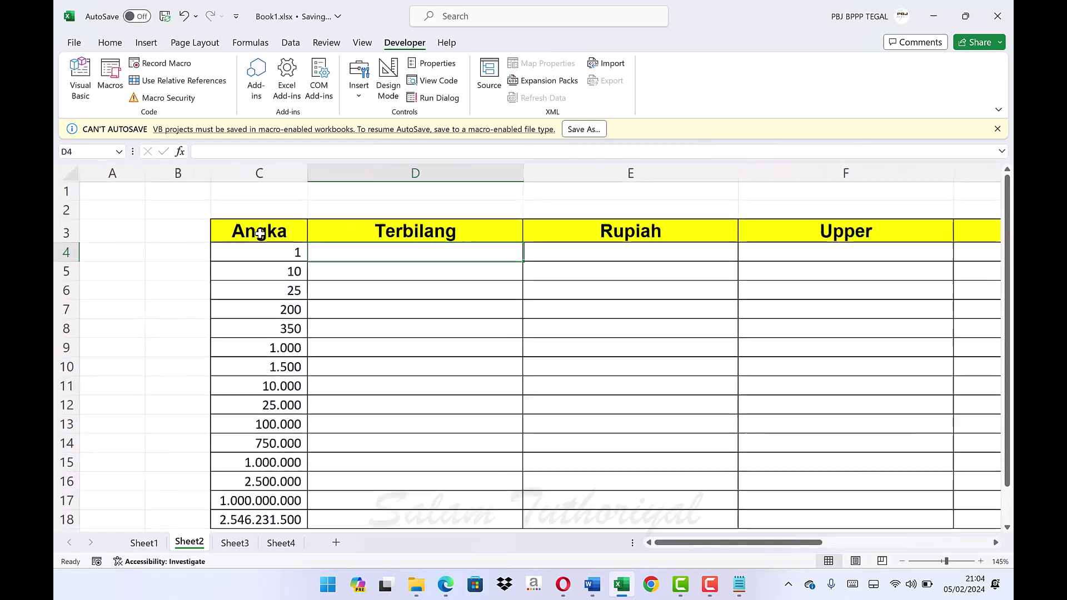
pyautogui.write('=ter')
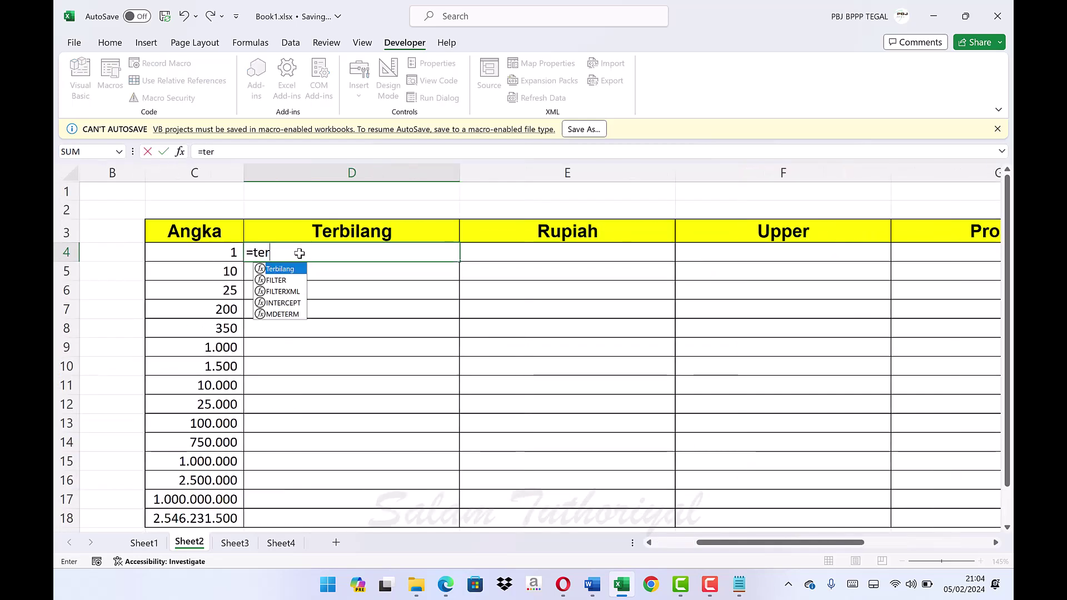
pyautogui.write('bilang(')
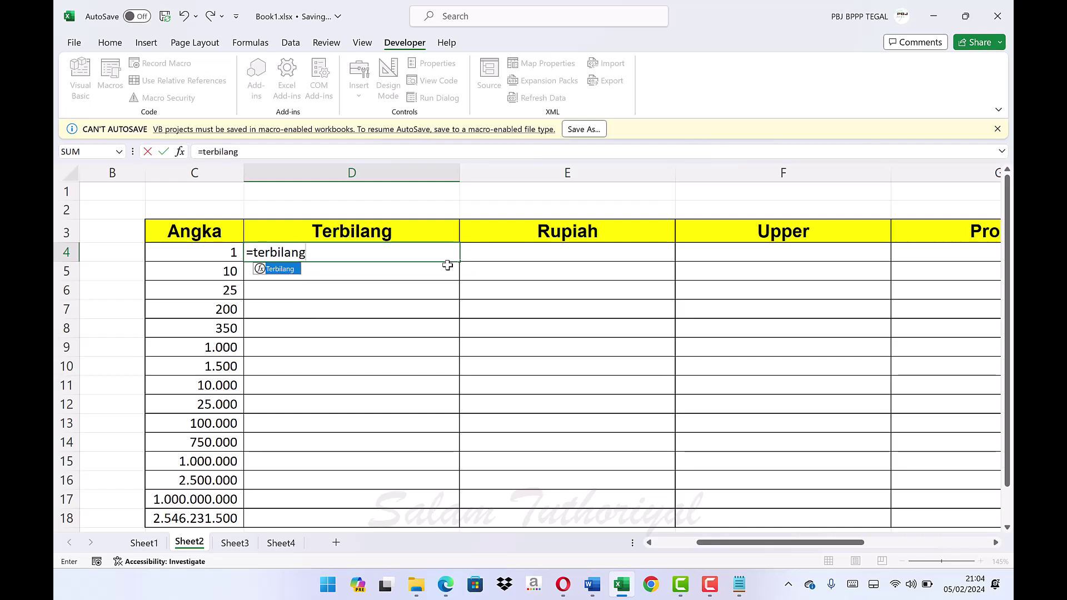
pyautogui.click(214, 254)
pyautogui.write(')')
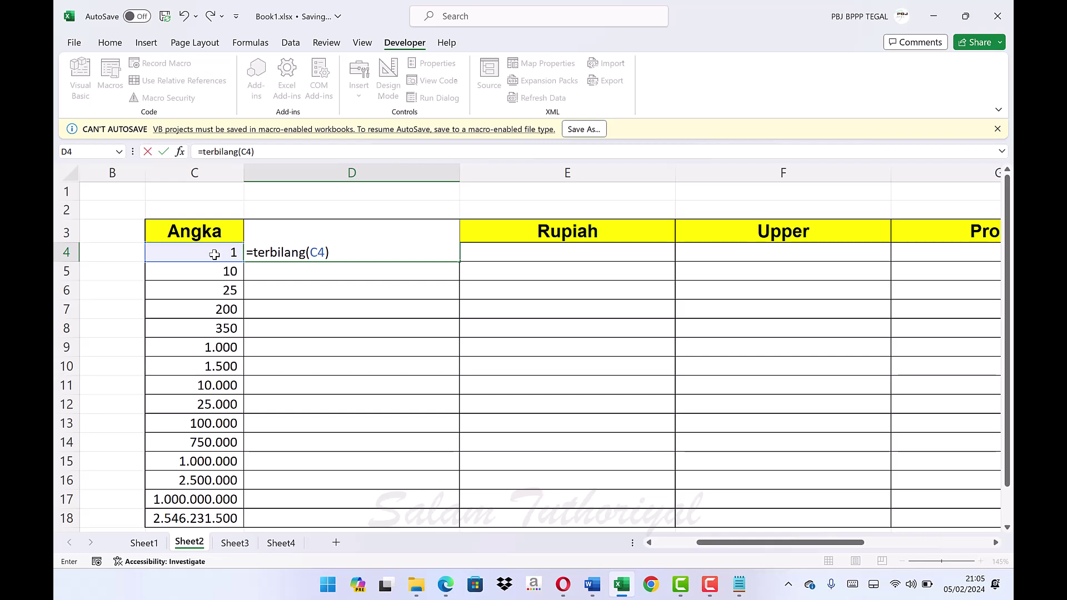
pyautogui.press('Return')
# - Enter the formula =terbilang(C5) in cell D5
pyautogui.write('=')
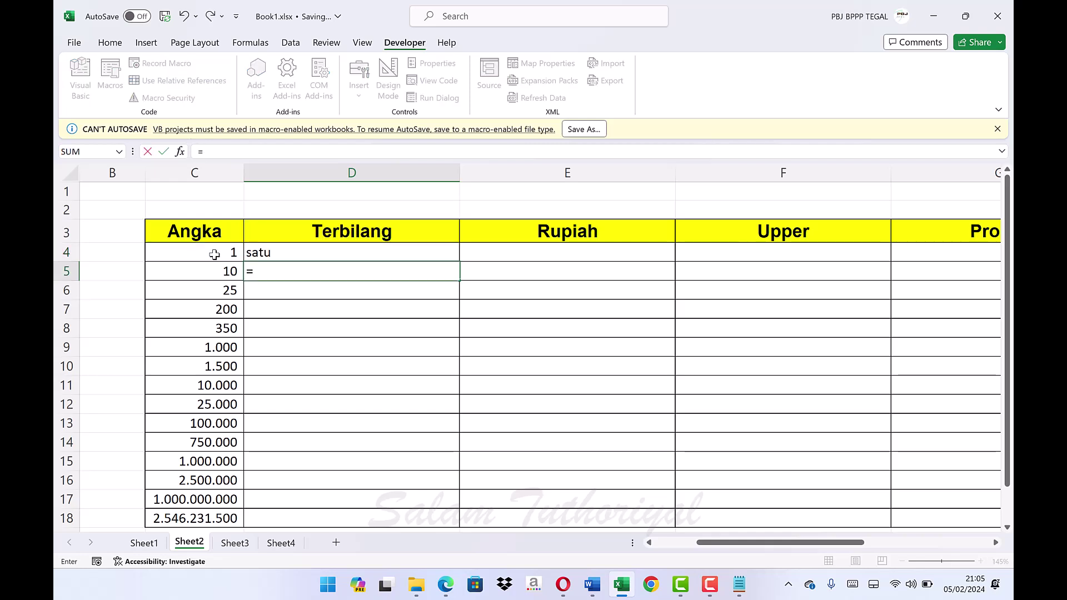
pyautogui.write('terbilang(')
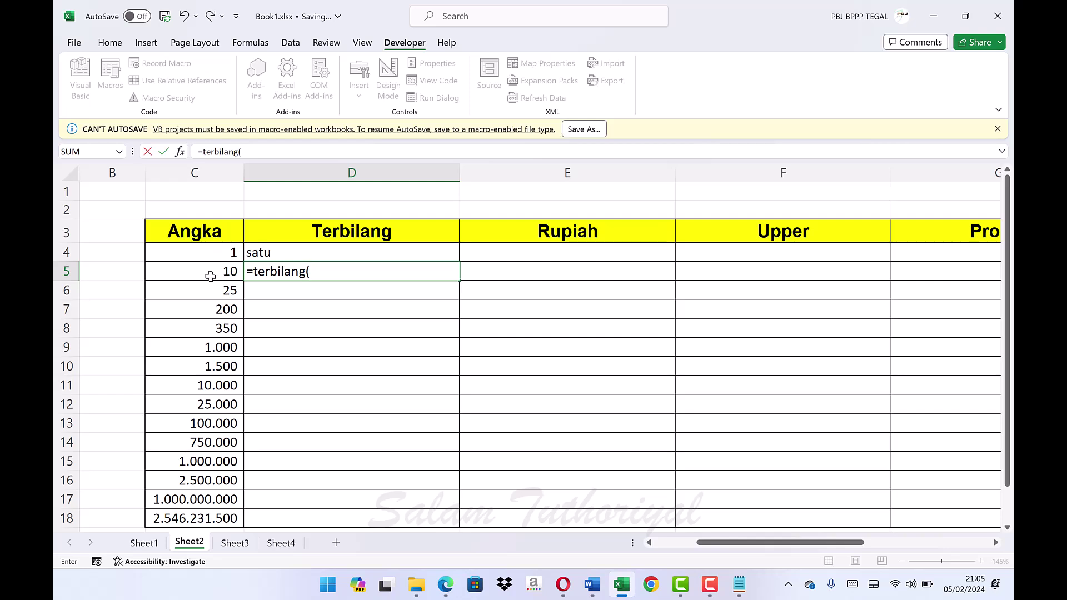
pyautogui.click(211, 272)
pyautogui.write(')')
pyautogui.press('Return')
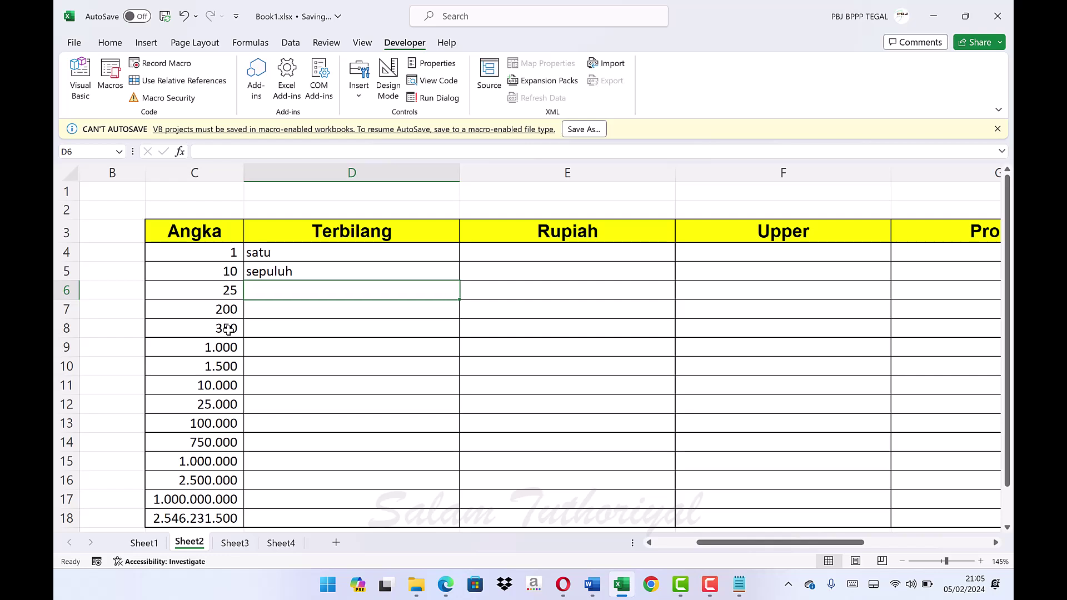
# - Copy the Terbilang formula from D5 into D6, and copy D6 into D7
pyautogui.press('Up')
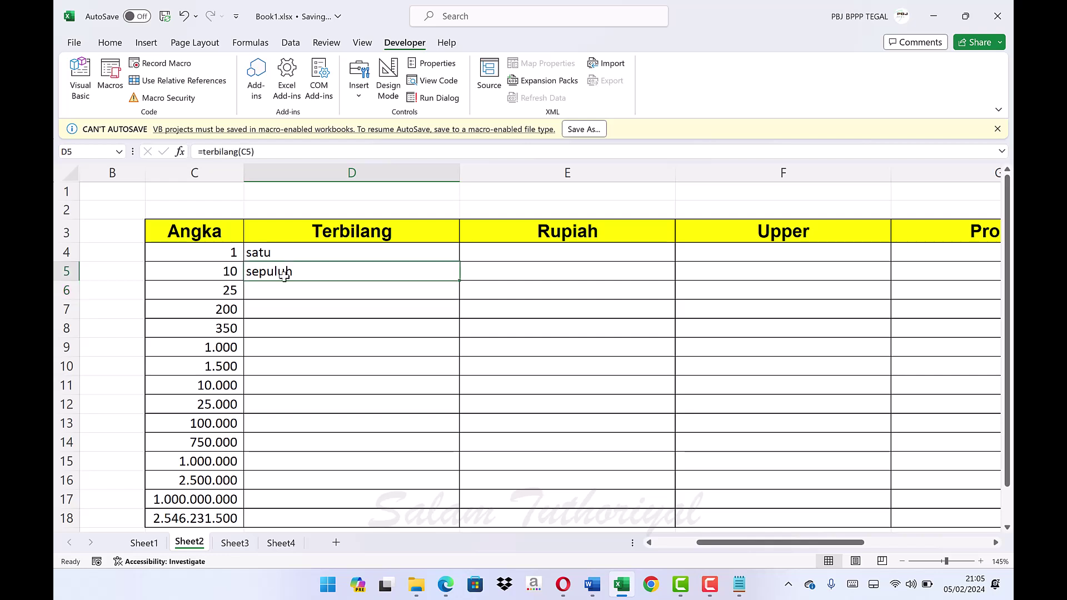
pyautogui.hotkey('ctrl', 'c')
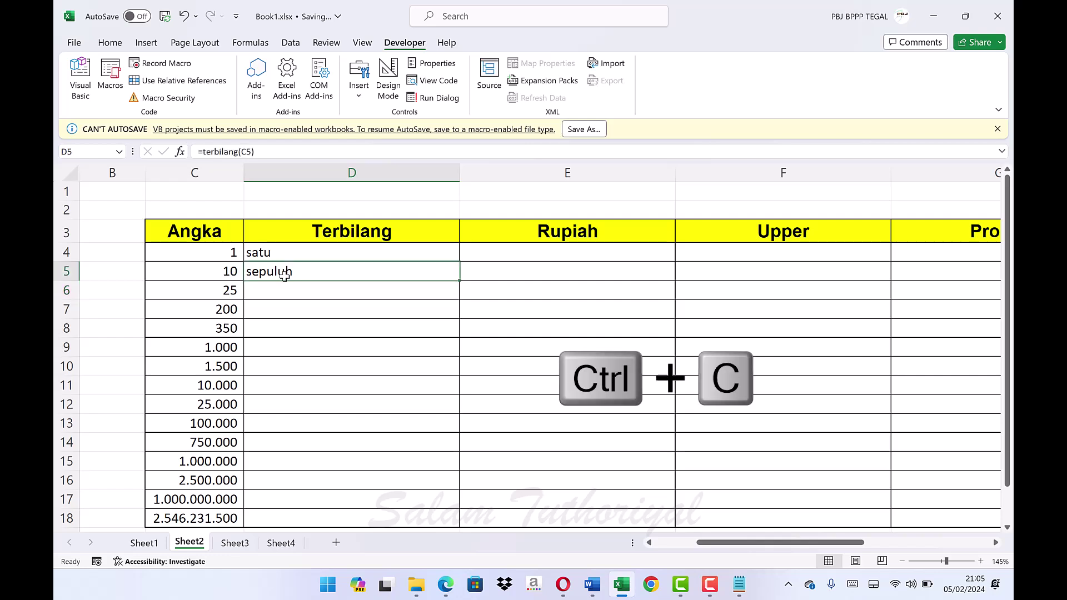
pyautogui.rightClick(285, 273)
pyautogui.press('Escape')
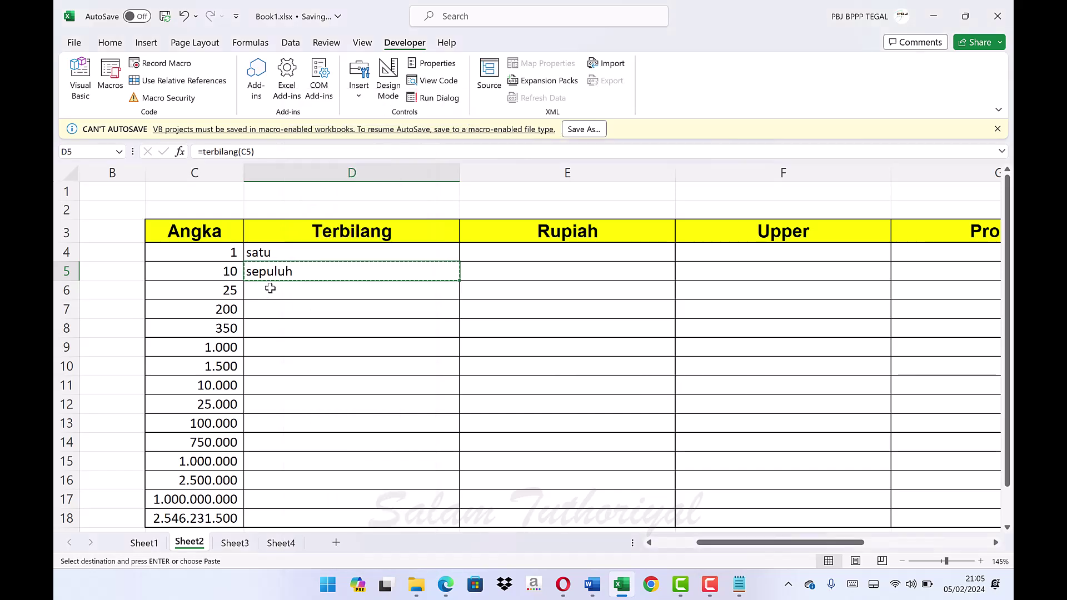
pyautogui.click(271, 288)
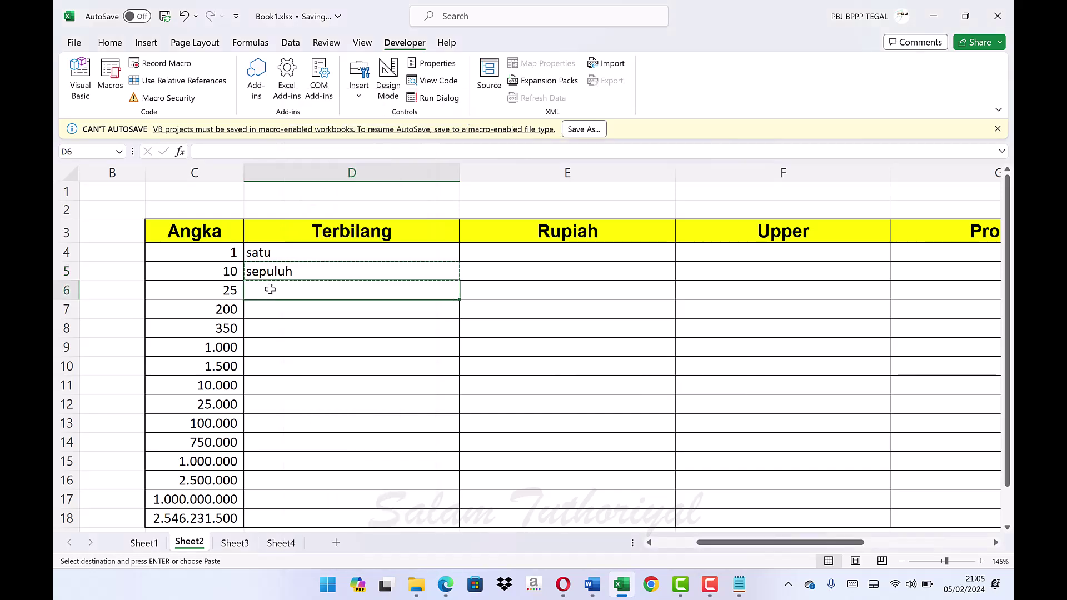
pyautogui.press('Return')
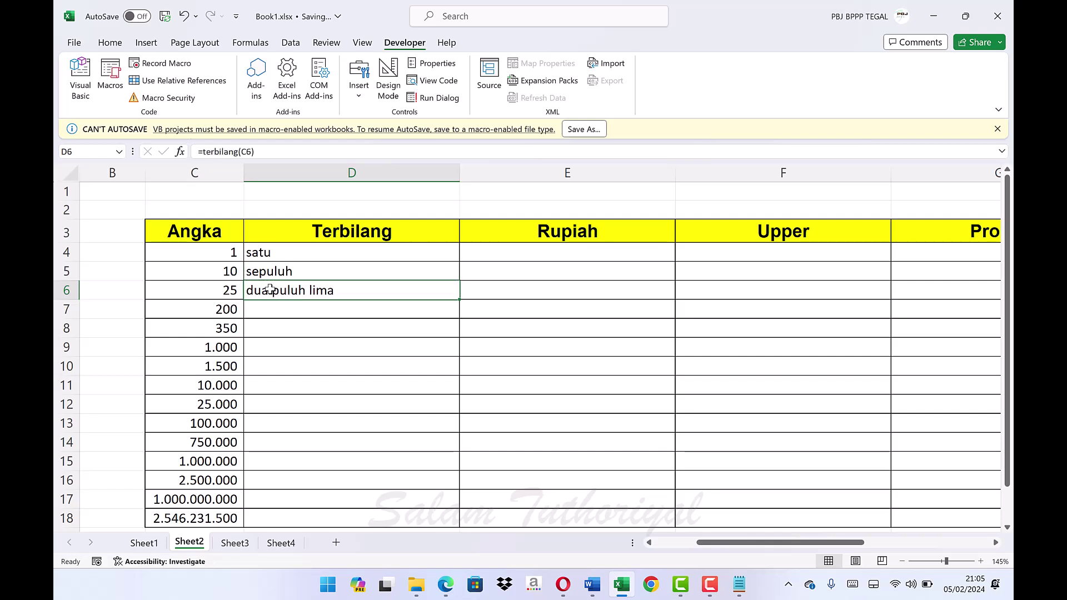
pyautogui.hotkey('ctrl', 'c')
pyautogui.press('Down')
pyautogui.press('Return')
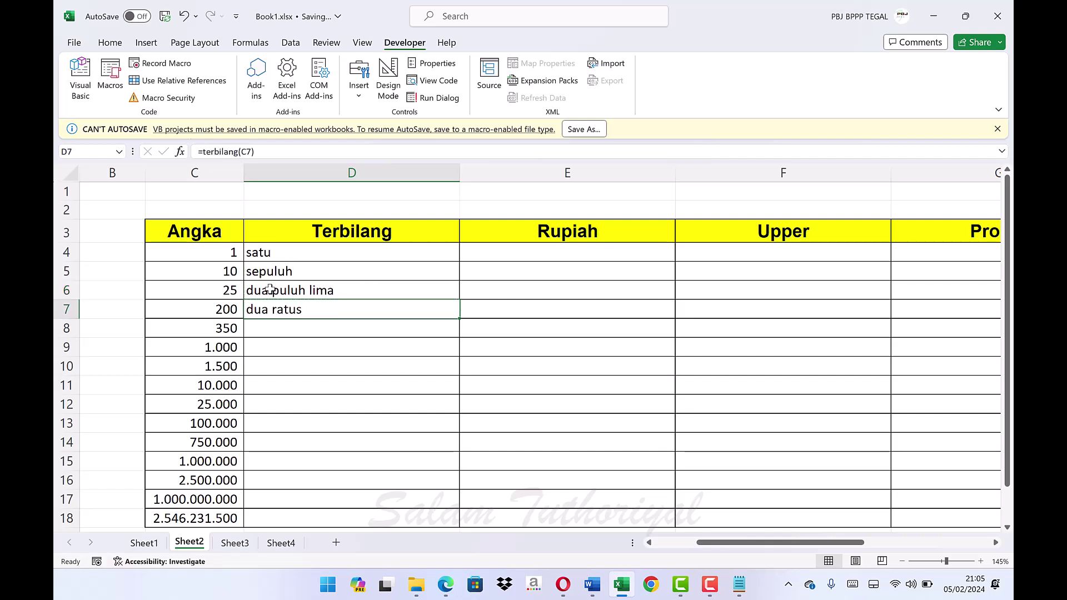
# - Fill the Terbilang formula from D7 down through D18
pyautogui.scroll(-1, 459, 261)
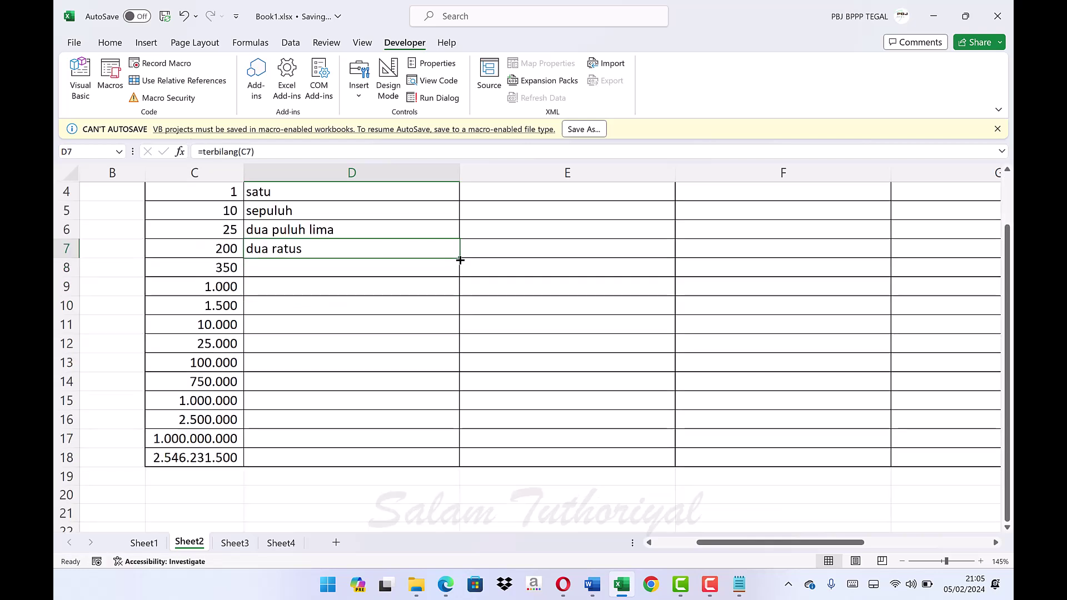
pyautogui.doubleClick(459, 260)
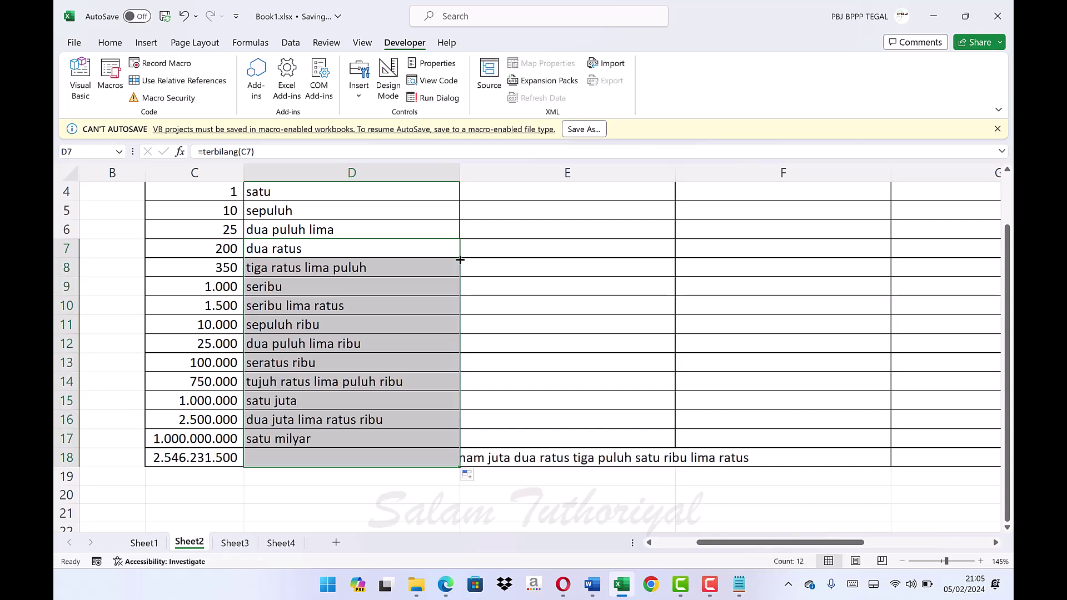
pyautogui.moveTo(409, 491); pyautogui.dragTo(410, 481)
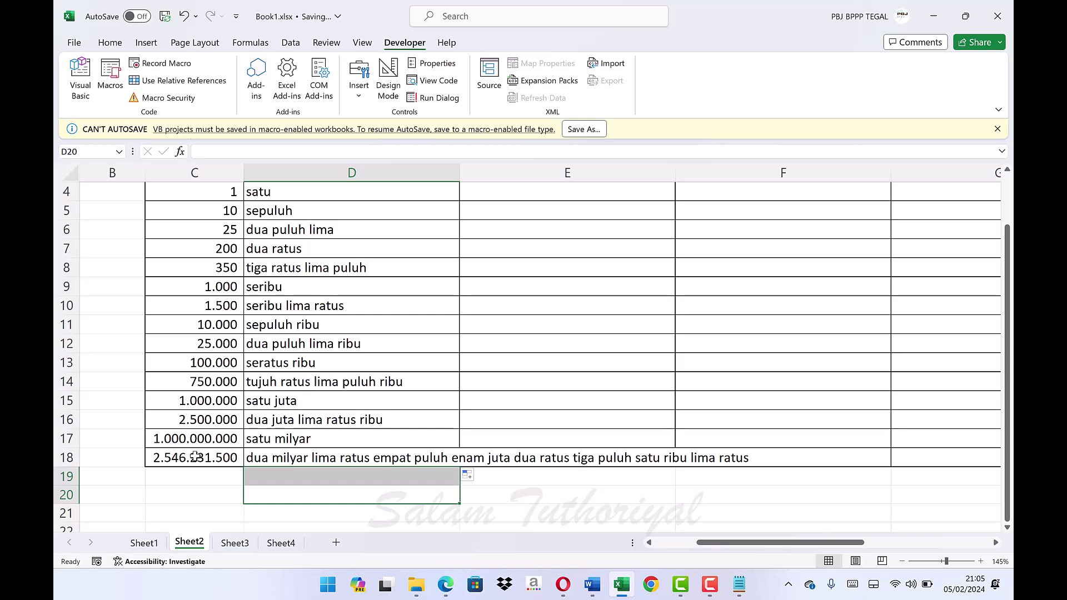
# - Autofit column D so its width matches the longest Terbilang text in D18
pyautogui.click(195, 458)
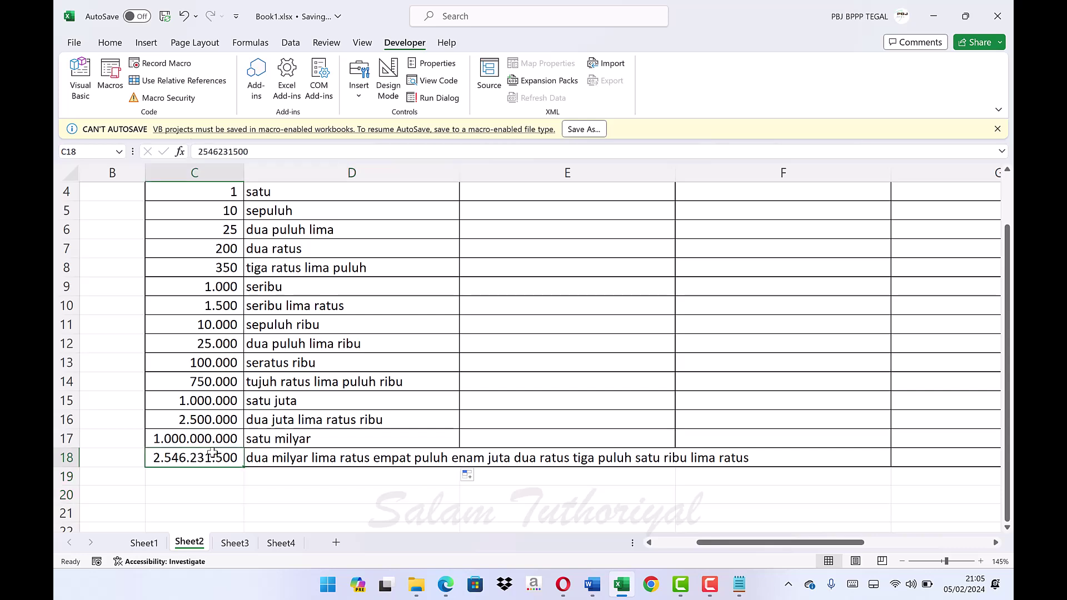
pyautogui.doubleClick(457, 180)
pyautogui.click(753, 459)
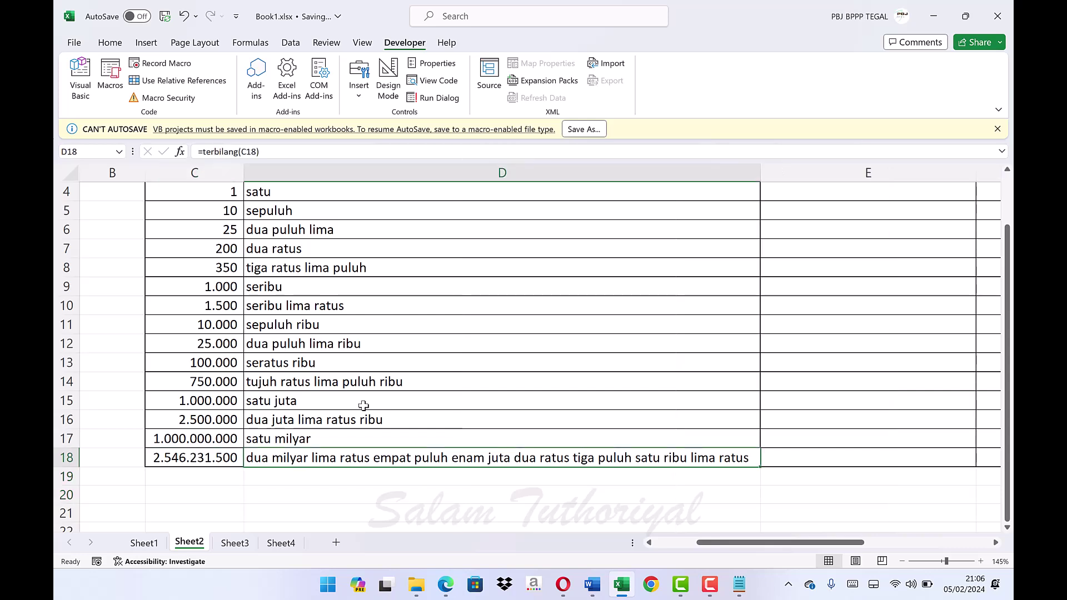
# - Apply the Accounting number format to the Angka values in C4 through C18
pyautogui.scroll(1, 364, 405)
pyautogui.moveTo(210, 253); pyautogui.dragTo(204, 512)
pyautogui.click(109, 42)
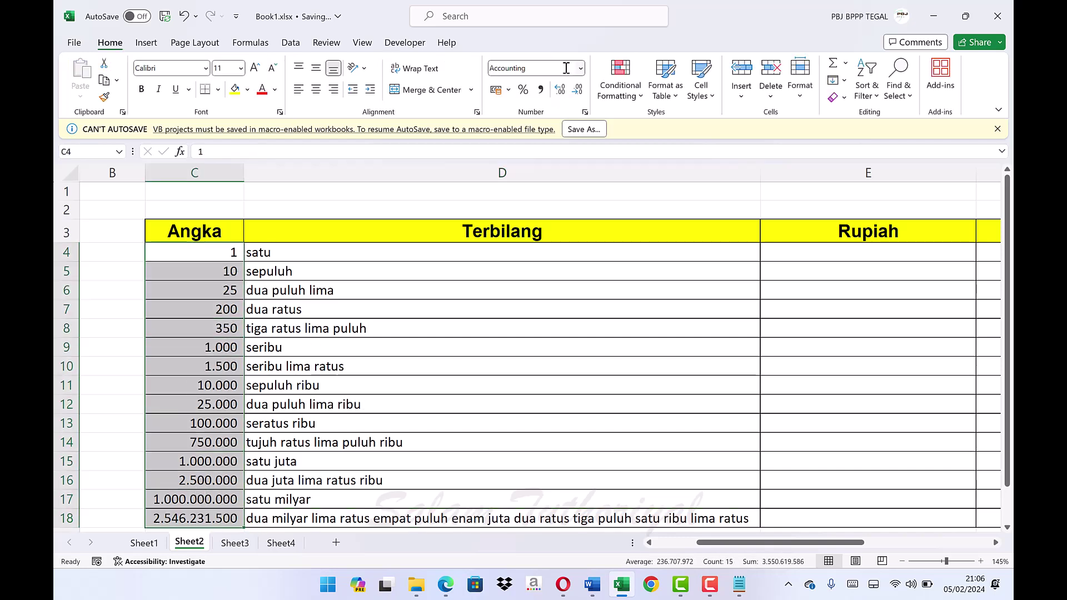
pyautogui.click(580, 68)
pyautogui.click(550, 189)
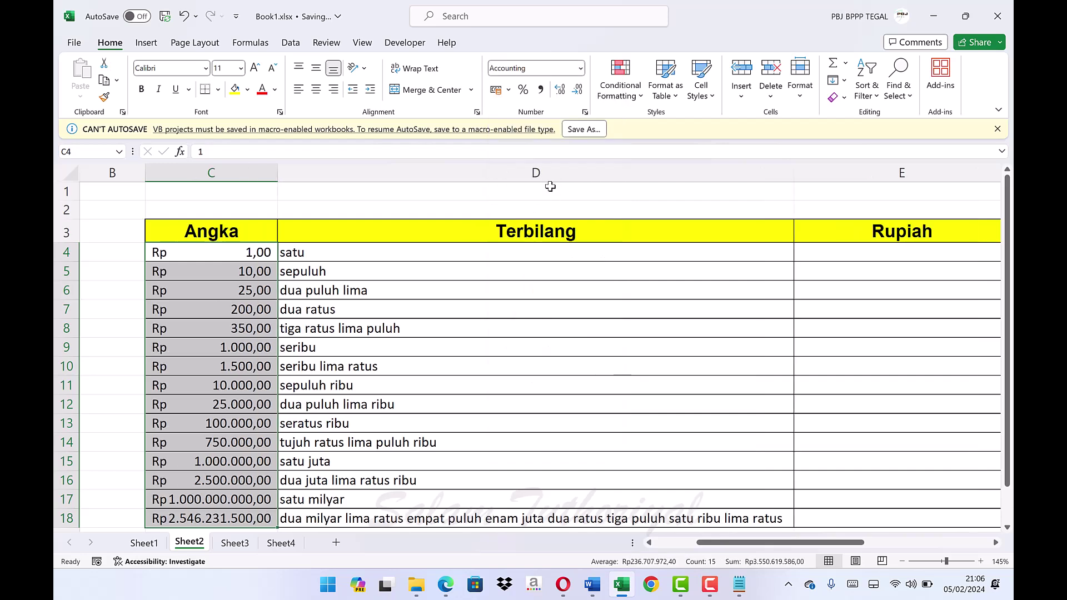
# - Hide the Terbilang column D so that Rupiah sits beside Angka
pyautogui.scroll(-1, 231, 326)
pyautogui.click(230, 346)
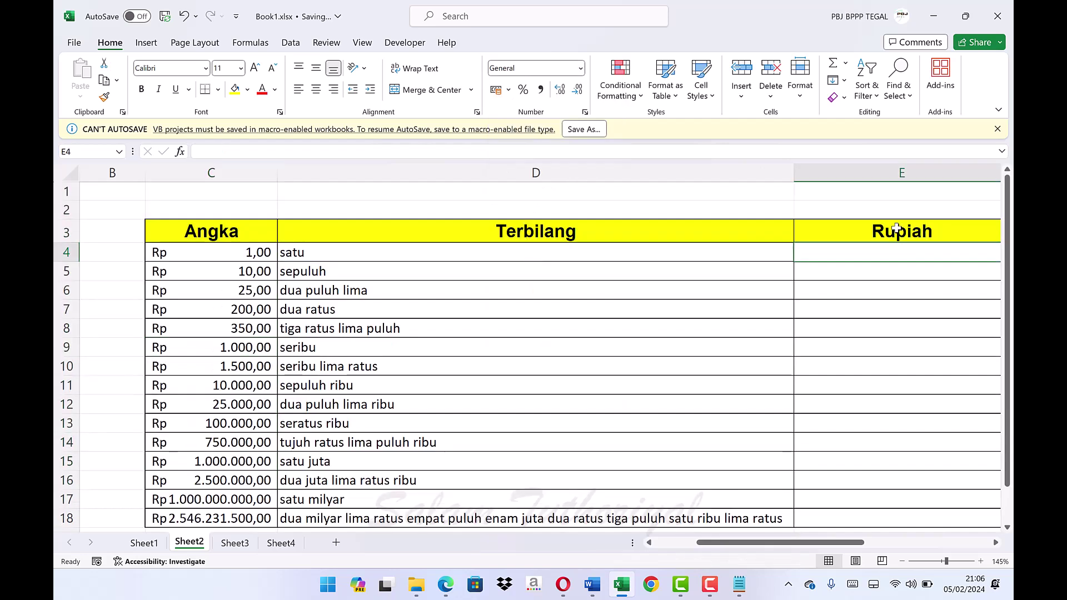
pyautogui.rightClick(550, 171)
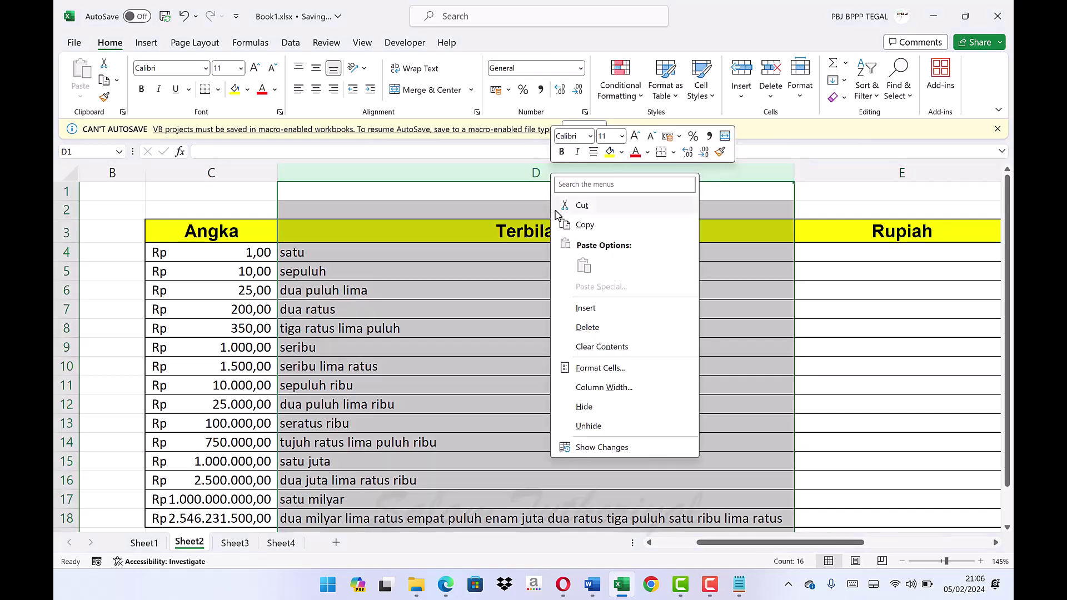
pyautogui.click(607, 409)
# - Enter the formula =terbilang(C4) in the first Rupiah cell, E4
pyautogui.click(402, 258)
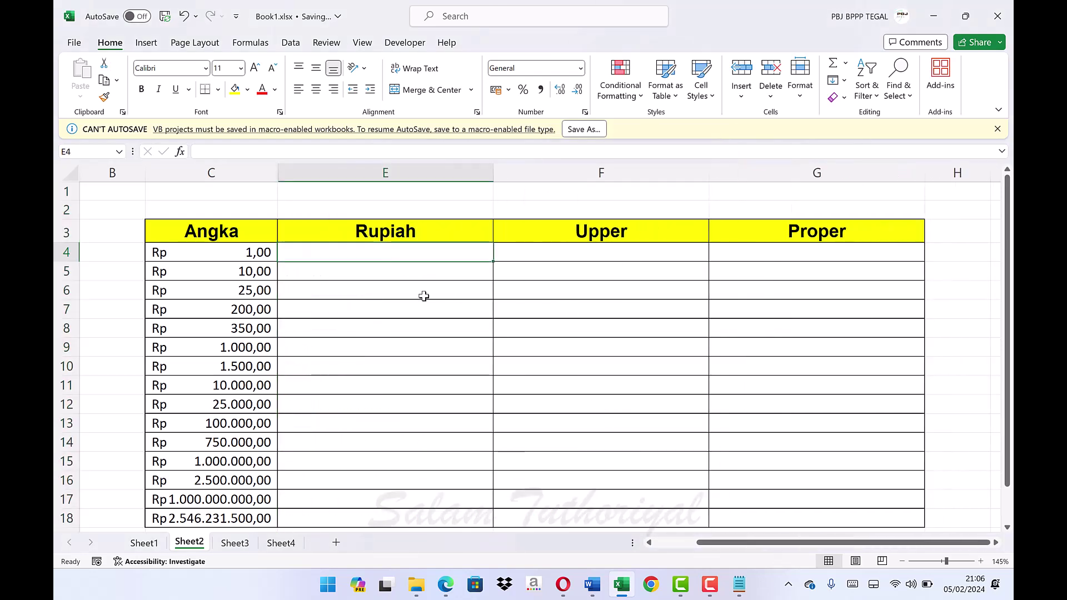
pyautogui.write('=terbi')
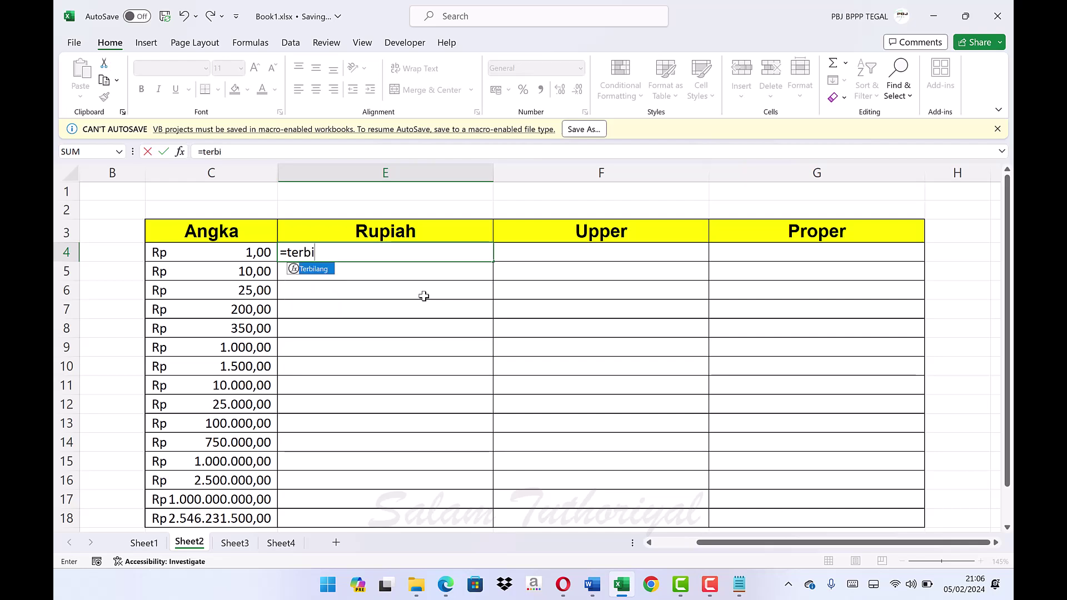
pyautogui.write('lang(')
pyautogui.press('Left')
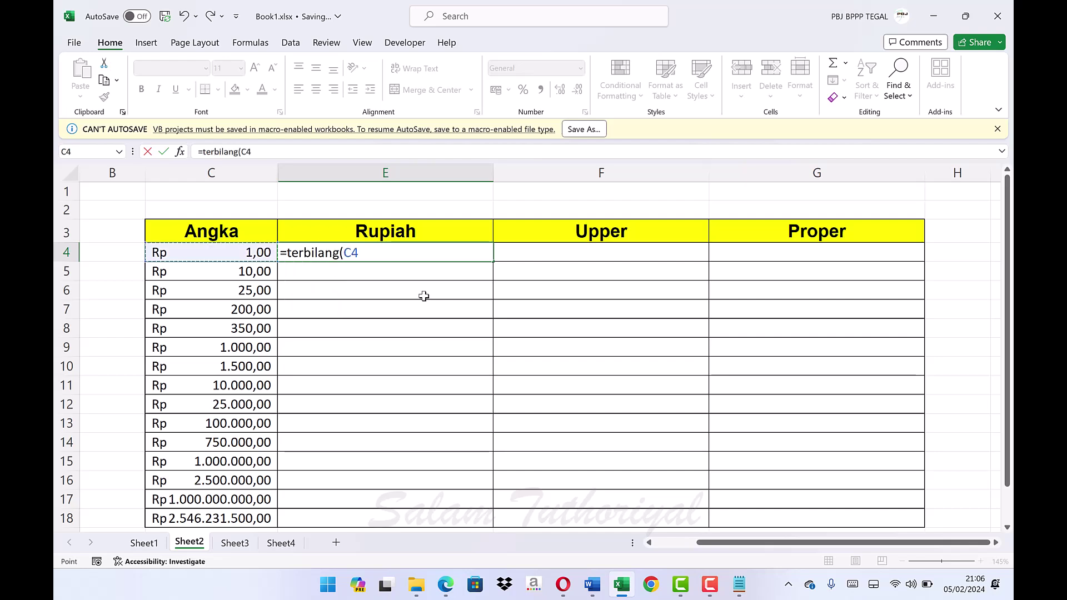
pyautogui.write(')')
pyautogui.press('Return')
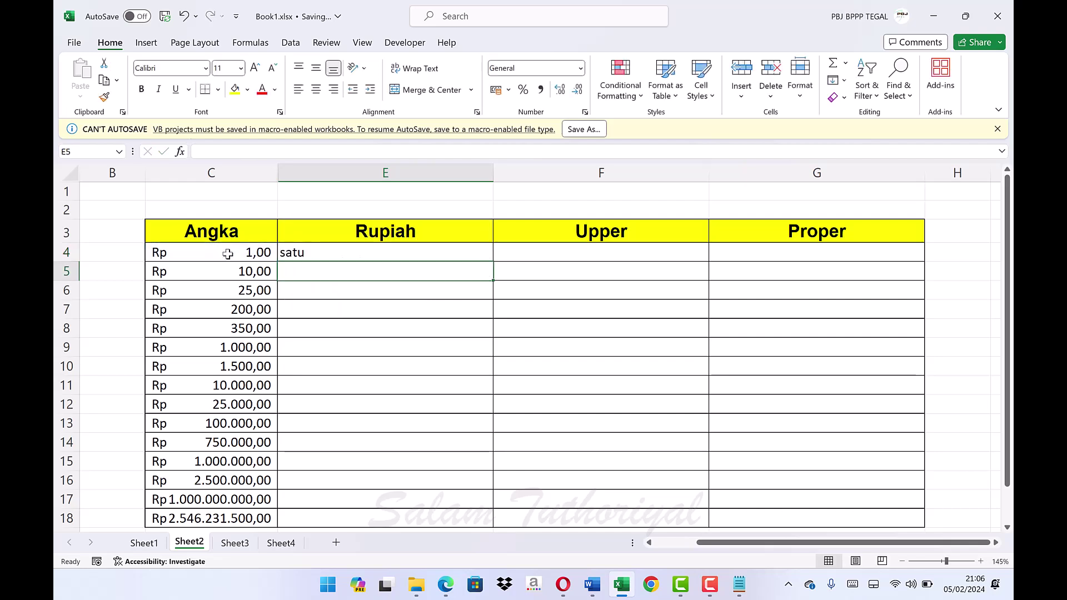
# - Append &"rupiah" to the E4 formula so it becomes =terbilang(C4)&"rupiah"
pyautogui.press('Up')
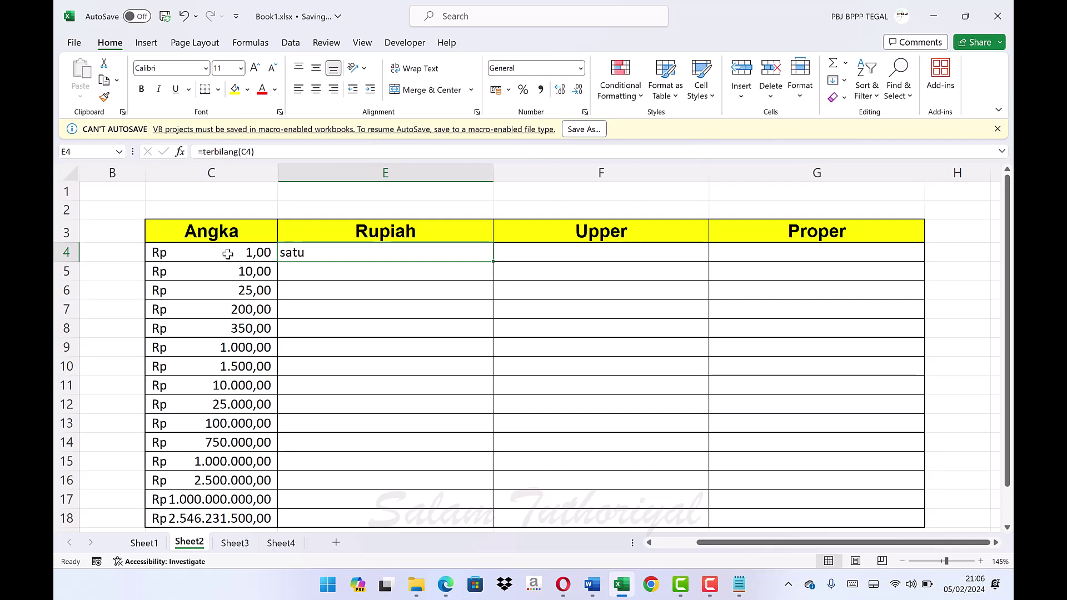
pyautogui.doubleClick(346, 252)
pyautogui.click(371, 251)
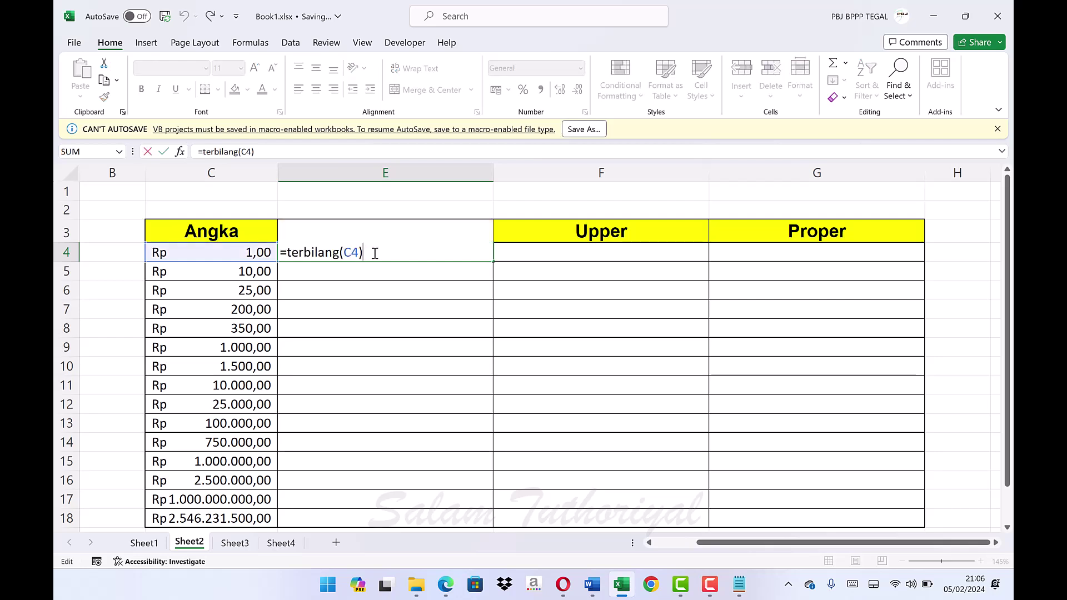
pyautogui.write('&"rupiah"')
pyautogui.press('Return')
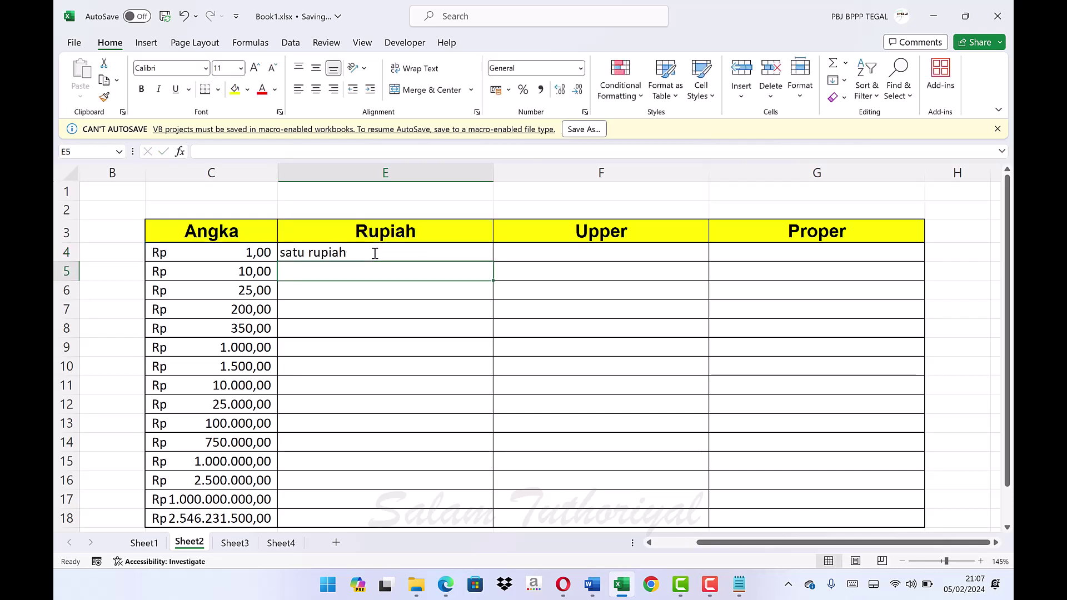
# - Fill the E4 formula down through E18 and autofit column E to its longest text
pyautogui.click(304, 253)
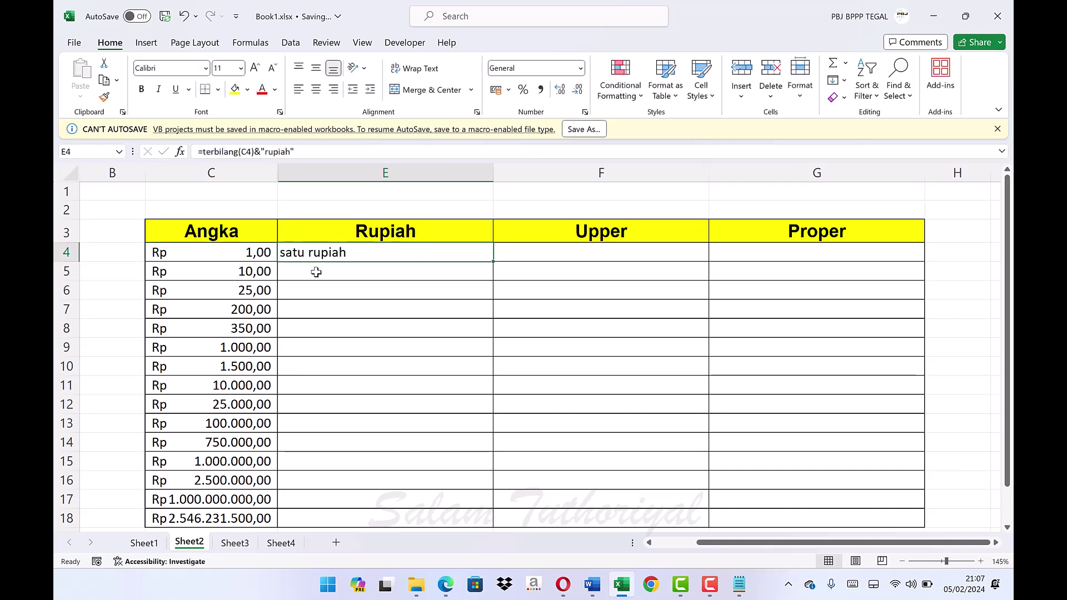
pyautogui.click(316, 271)
pyautogui.click(347, 245)
pyautogui.doubleClick(496, 260)
pyautogui.scroll(-1, 501, 467)
pyautogui.hotkey('alt', 'h')
pyautogui.press('o')
pyautogui.press('i')
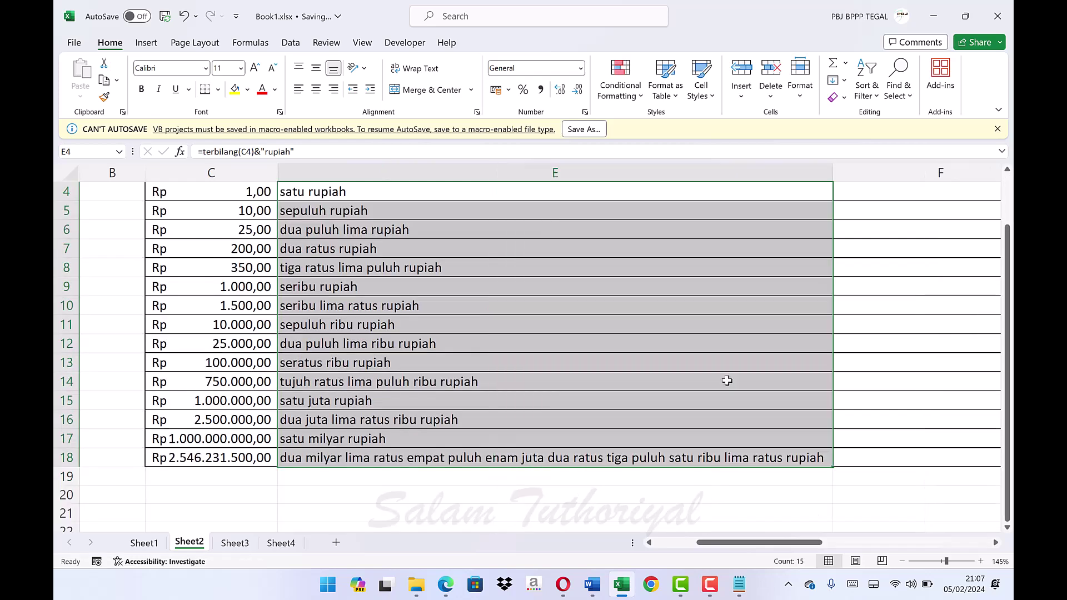
pyautogui.scroll(1, 727, 380)
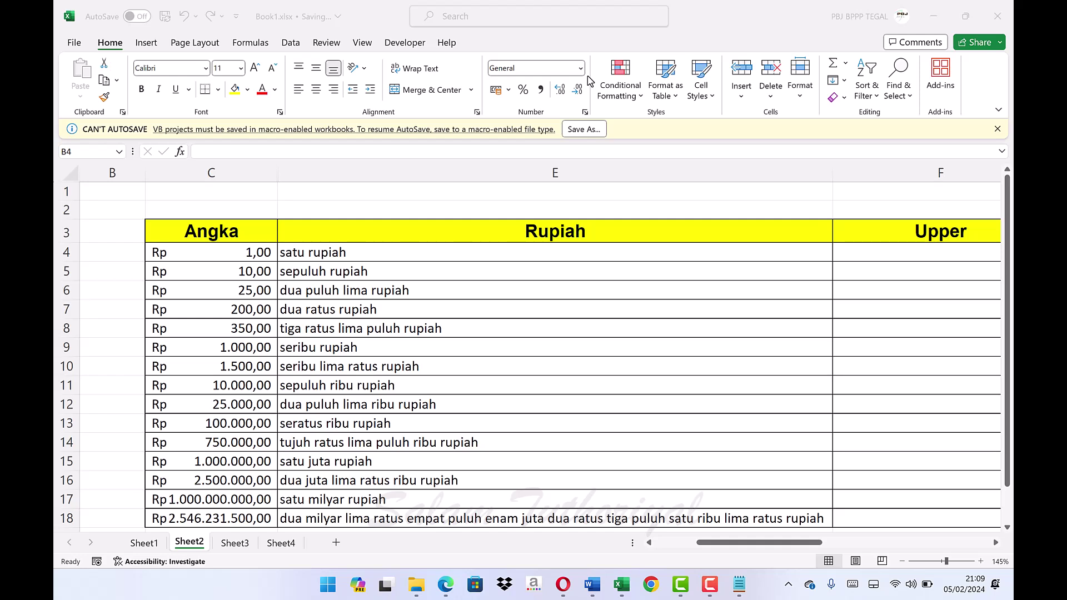
# - Hide the Rupiah column E so that Upper sits beside Angka
pyautogui.click(336, 254)
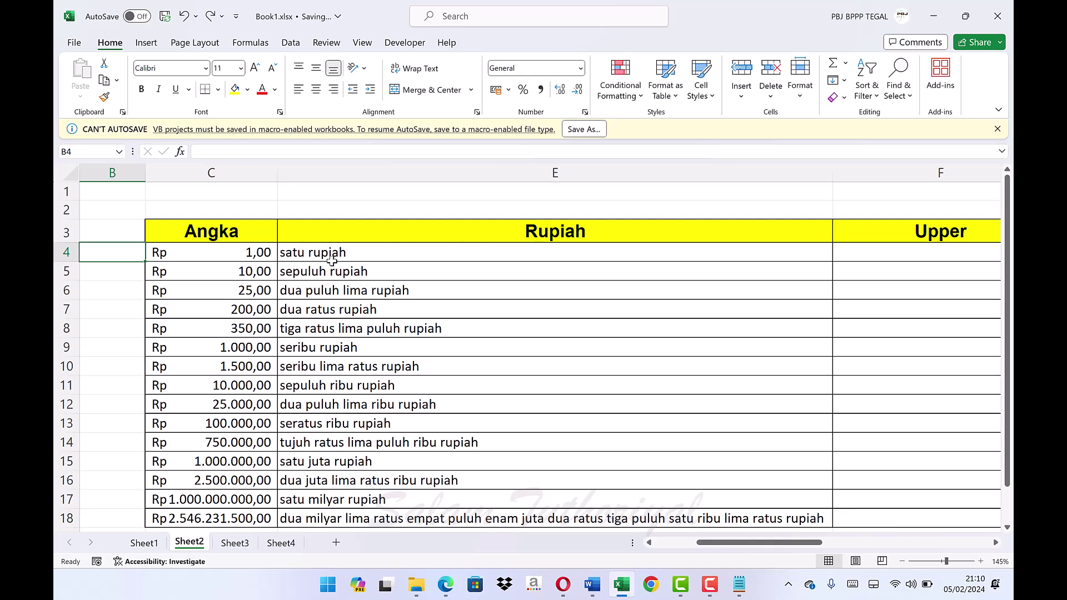
pyautogui.click(382, 259)
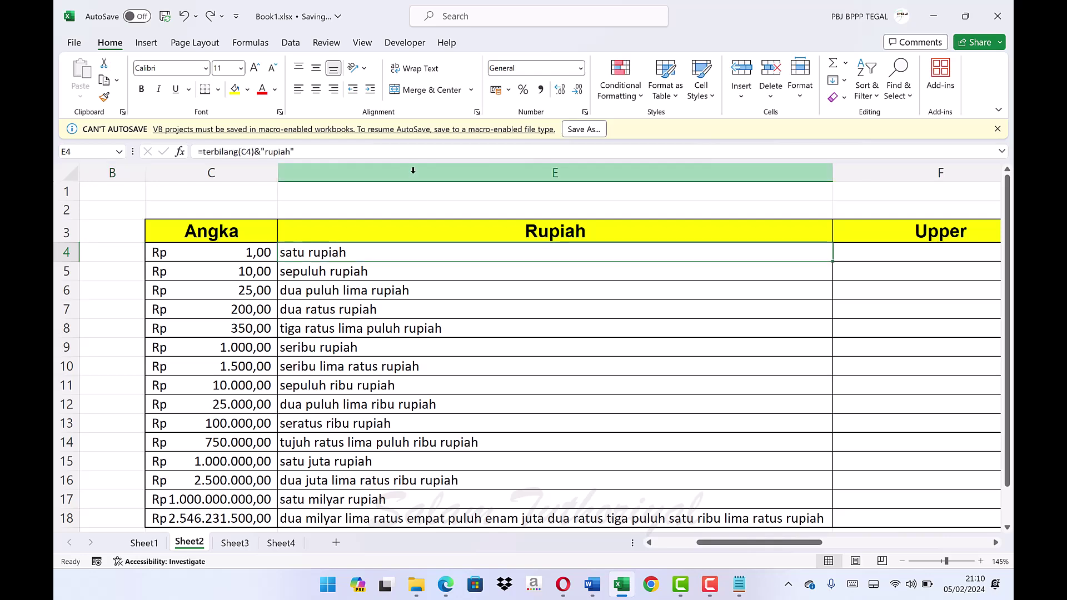
pyautogui.rightClick(414, 177)
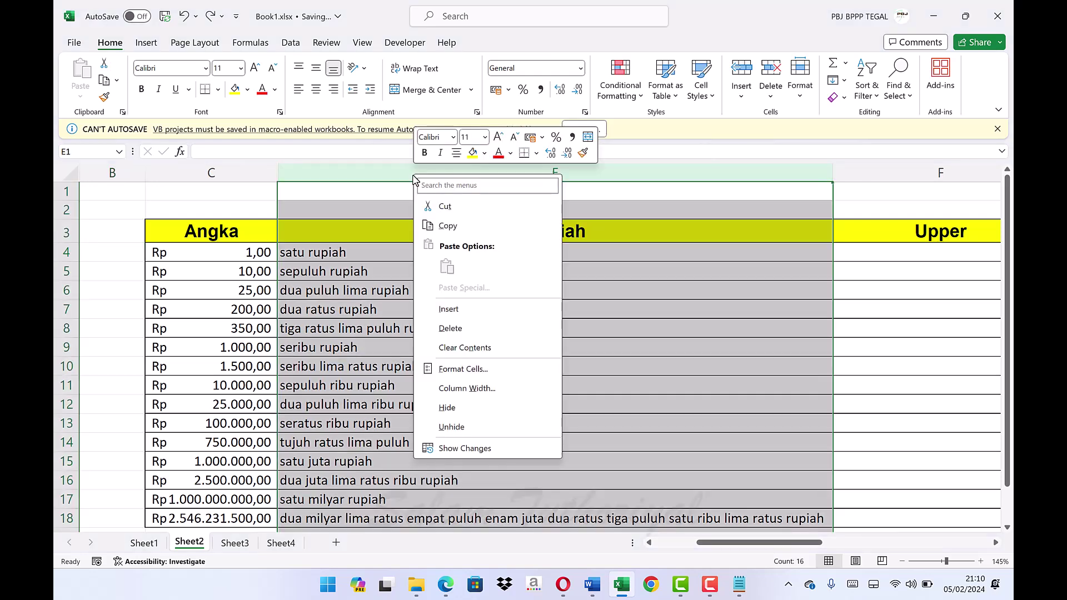
pyautogui.click(482, 408)
# - Enter the formula =upper(terbilang(C4)) in the first Upper cell, F4
pyautogui.click(313, 259)
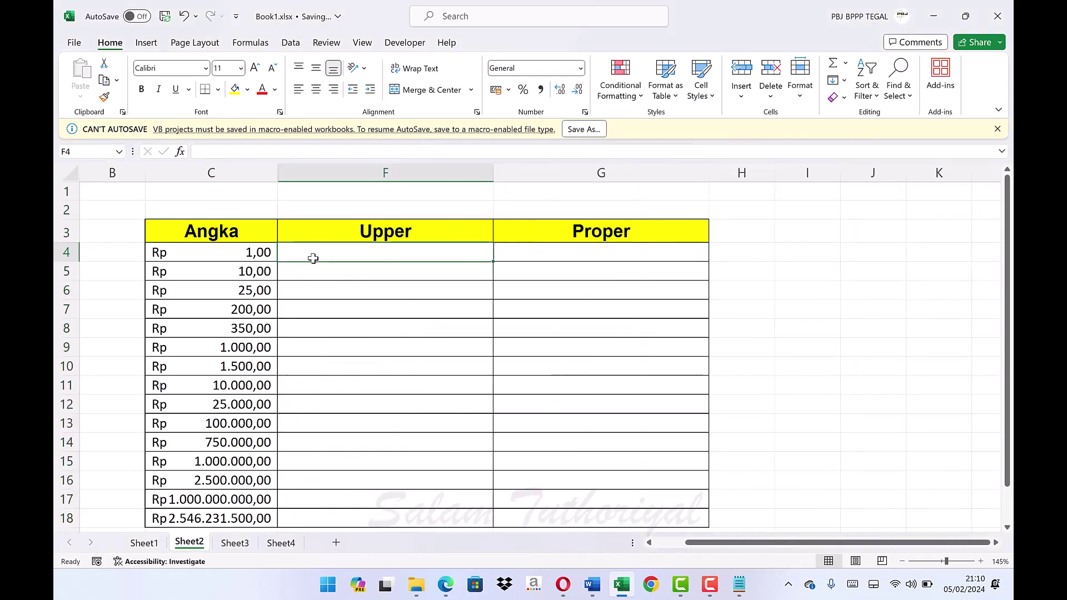
pyautogui.write('=')
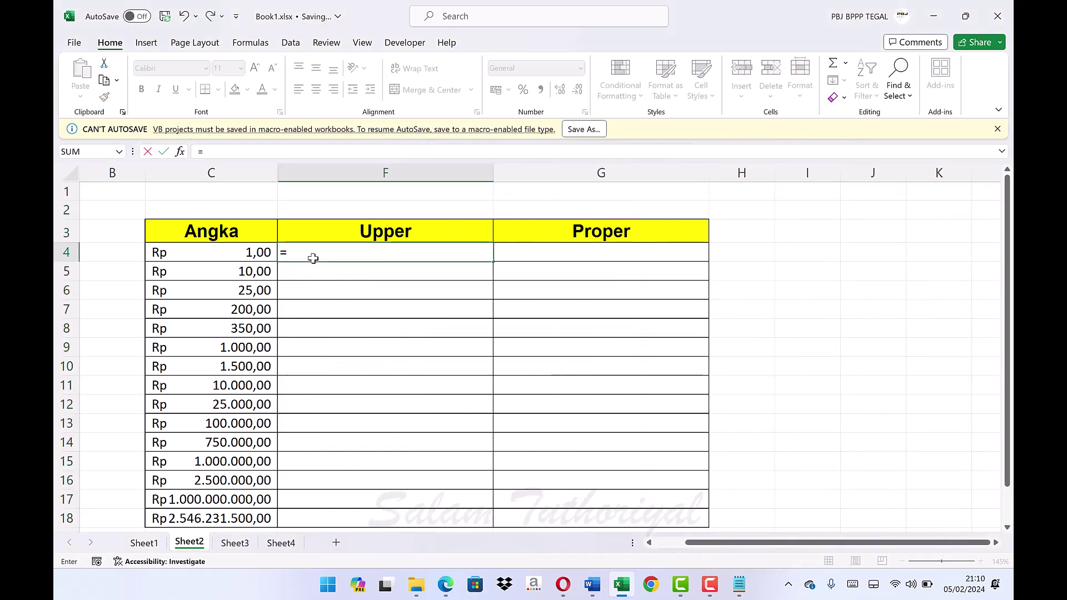
pyautogui.write('upper(')
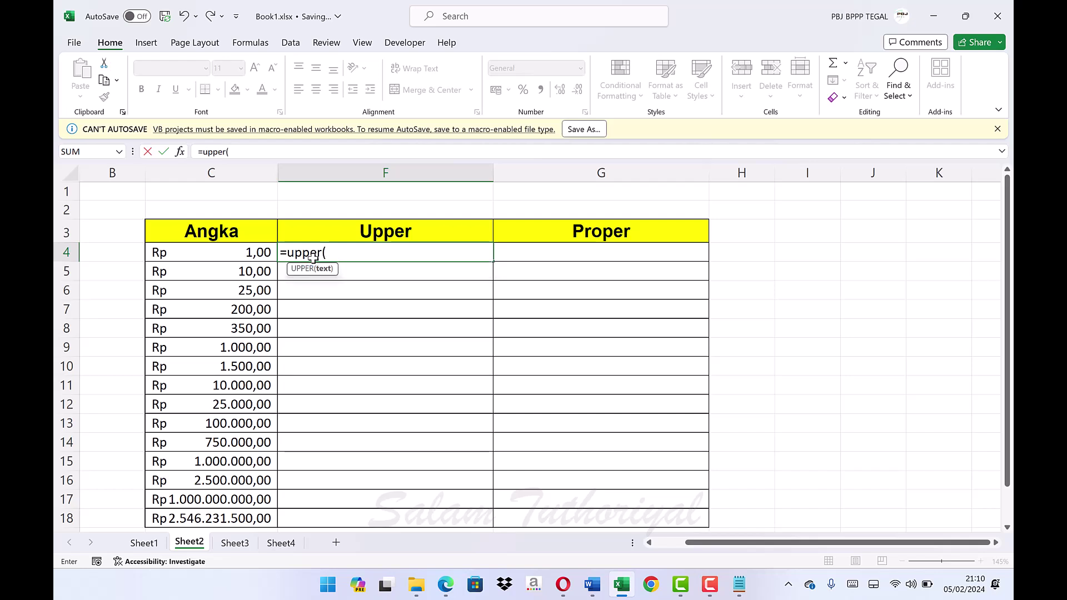
pyautogui.write('terbilang(')
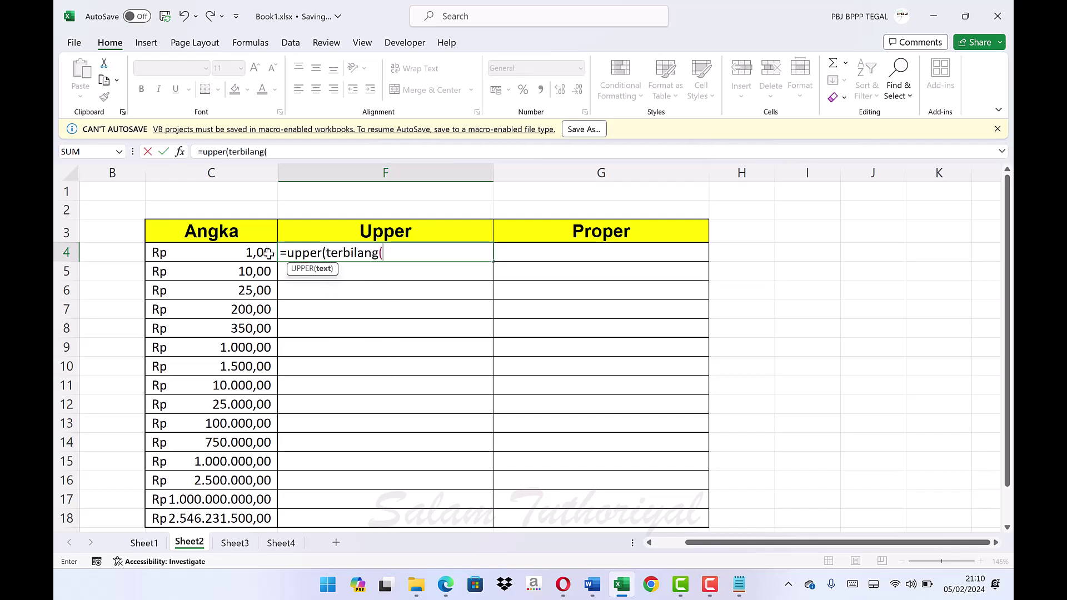
pyautogui.click(252, 253)
pyautogui.write(')')
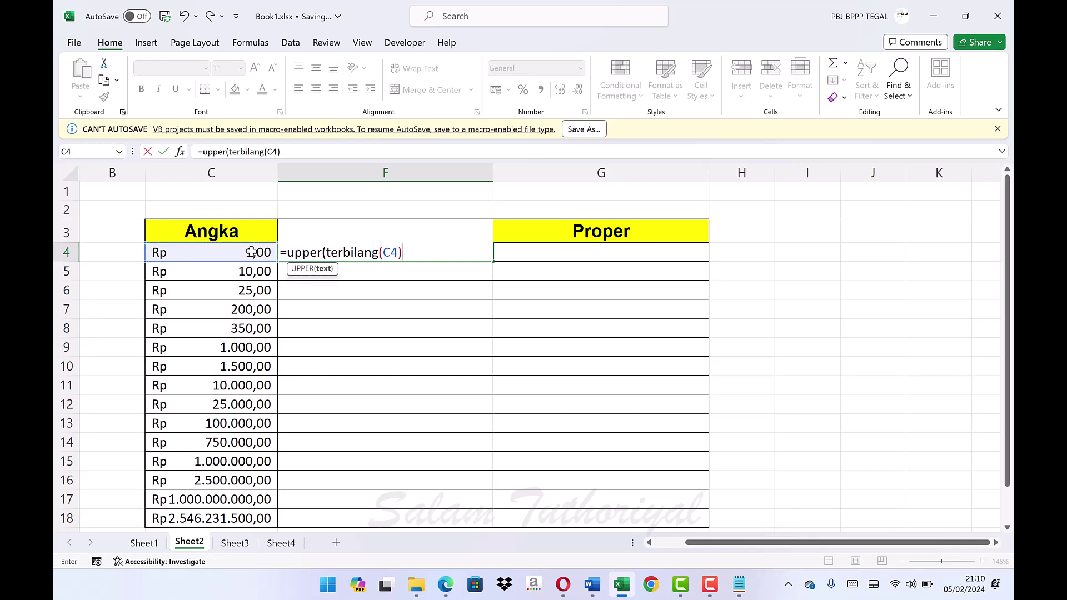
pyautogui.write(')')
pyautogui.hotkey('ctrl', 'Return')
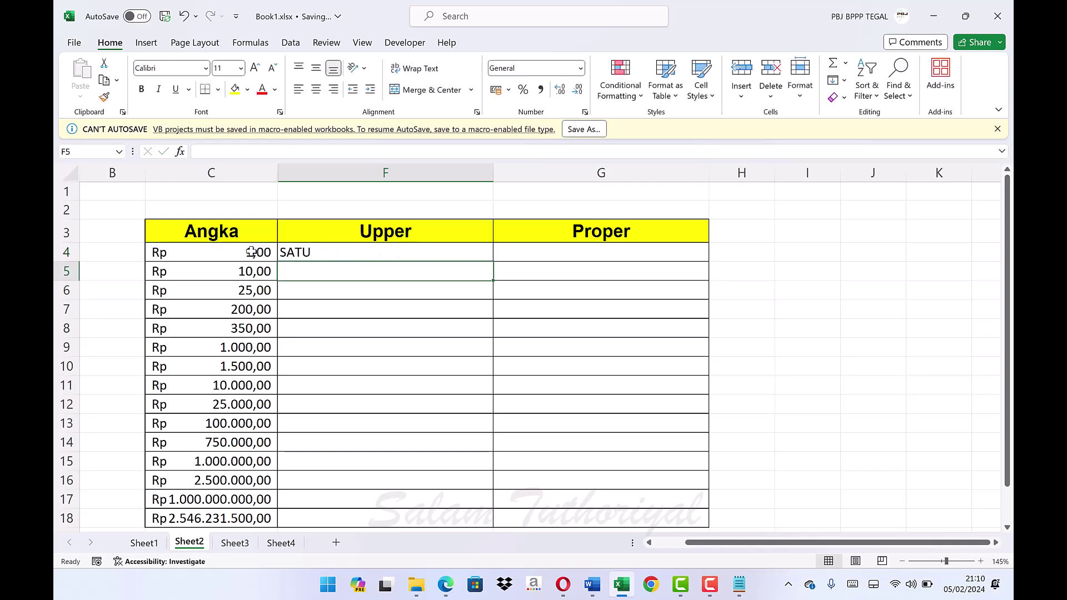
# - Fill the UPPER formula from F4 down through F18 and autofit column F
pyautogui.doubleClick(495, 262)
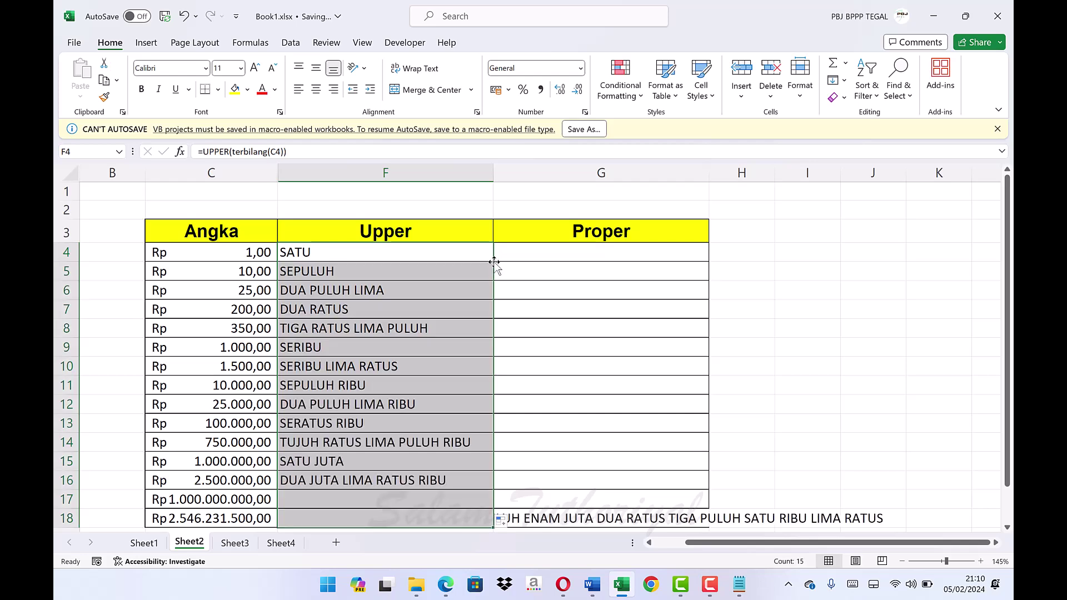
pyautogui.scroll(-1, 476, 388)
pyautogui.doubleClick(497, 176)
pyautogui.scroll(2, 472, 412)
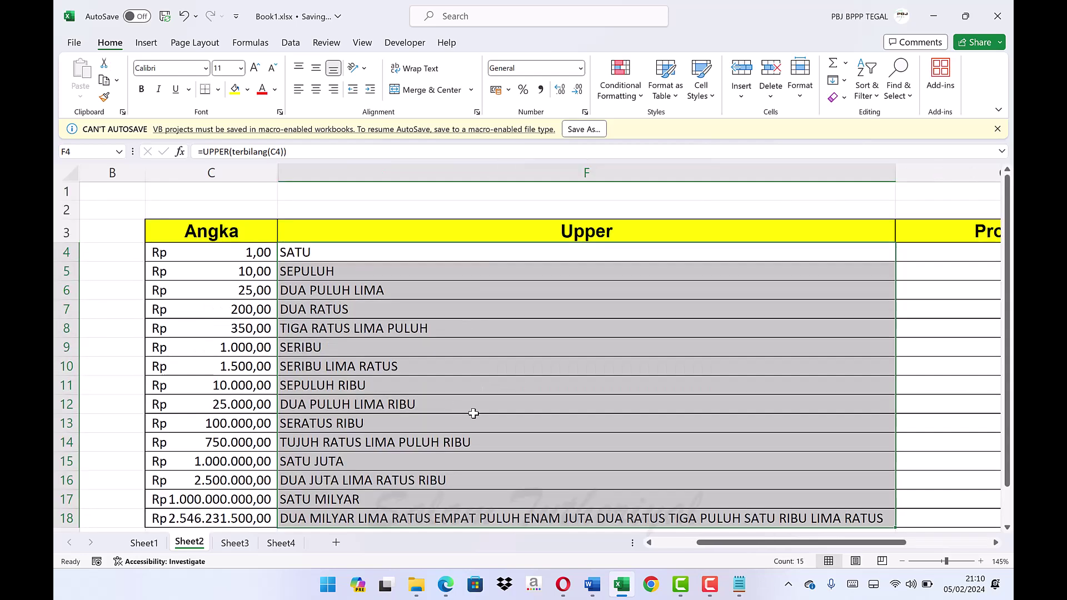
# - Change the F4 formula to =UPPER(""&terbilang(C4)&"rupiah") so the uppercase text includes the currency word
pyautogui.click(334, 251)
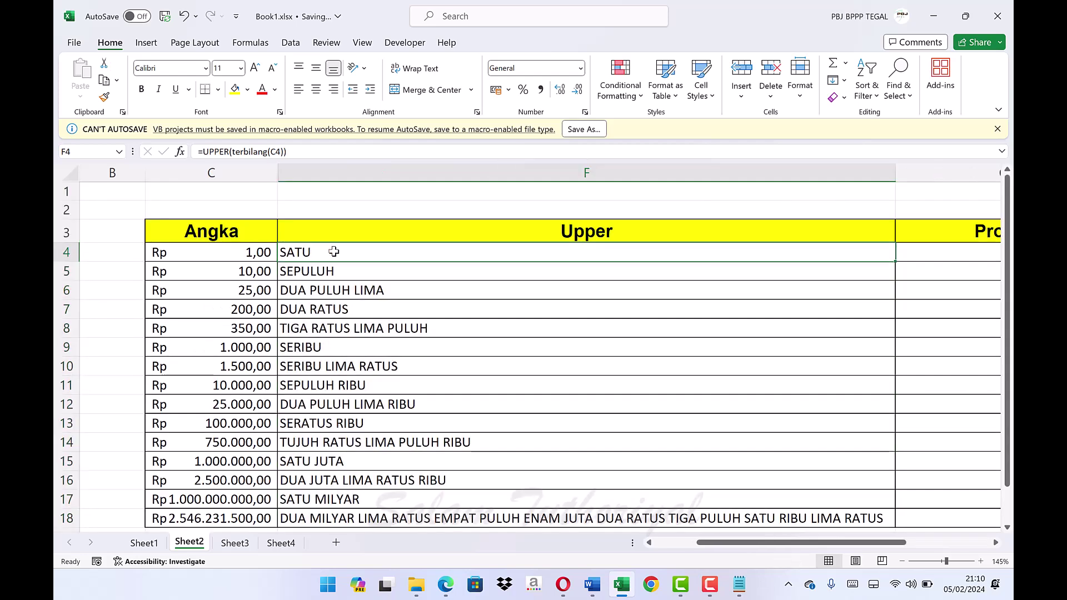
pyautogui.doubleClick(334, 252)
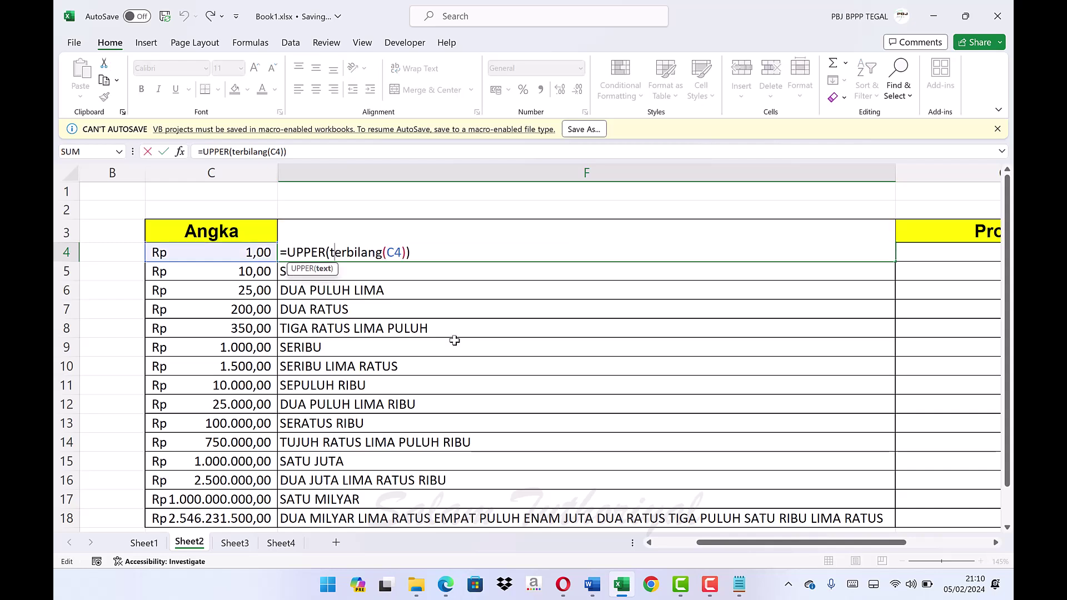
pyautogui.click(432, 253)
pyautogui.press('Left')
pyautogui.press('Left')
pyautogui.press('Left')
pyautogui.press('Left')
pyautogui.press('Left')
pyautogui.press('Left')
pyautogui.press('Left')
pyautogui.press('Left')
pyautogui.press('Left')
pyautogui.press('Left')
pyautogui.press('Left')
pyautogui.press('Left')
pyautogui.press('Left')
pyautogui.press('Left')
pyautogui.write('"&')
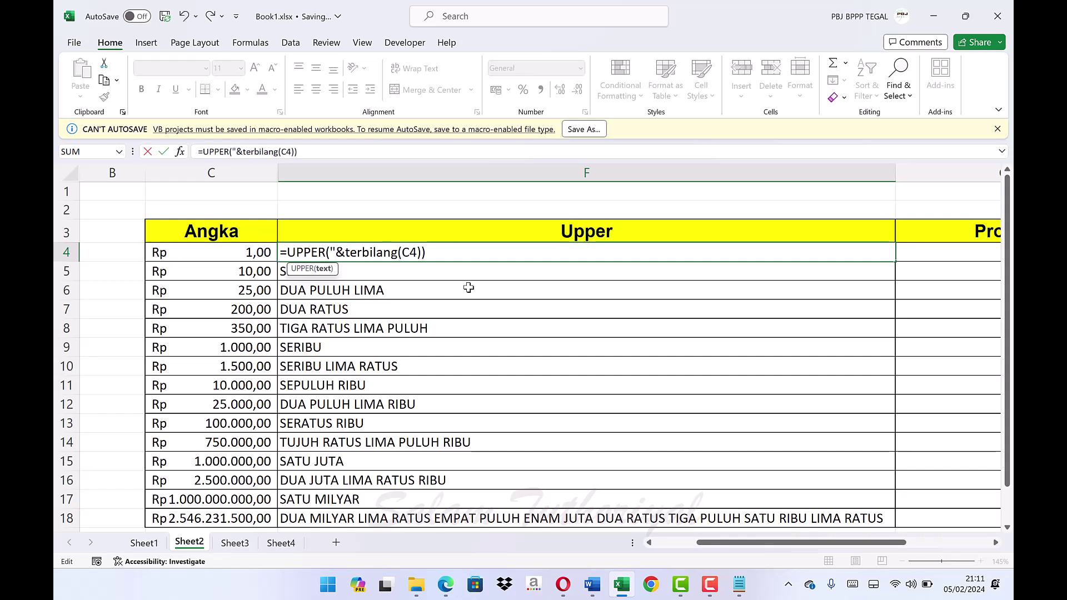
pyautogui.write('&"rupiah"')
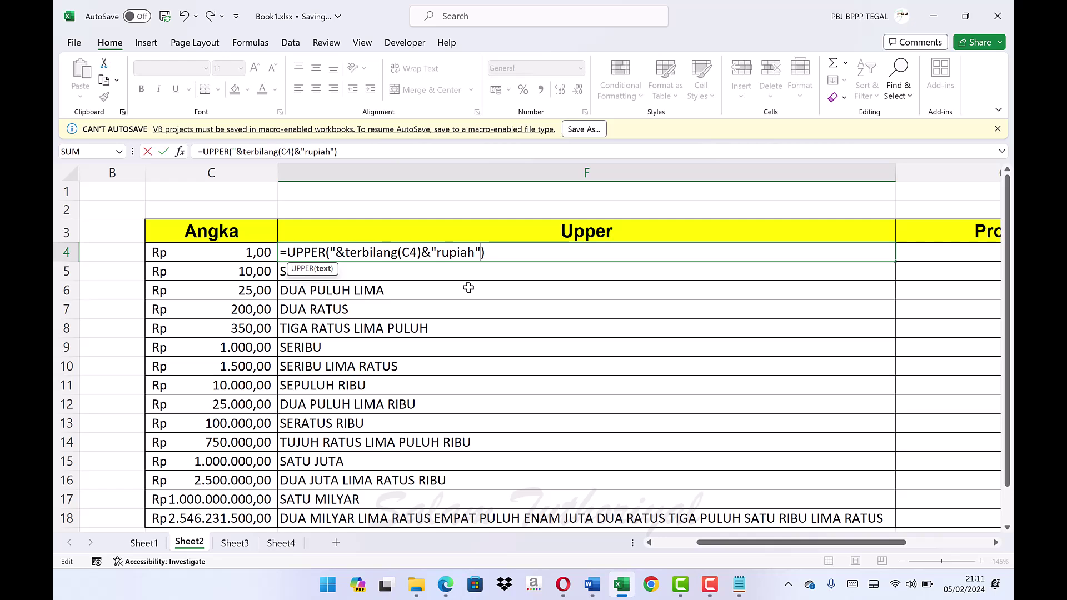
pyautogui.click(328, 252)
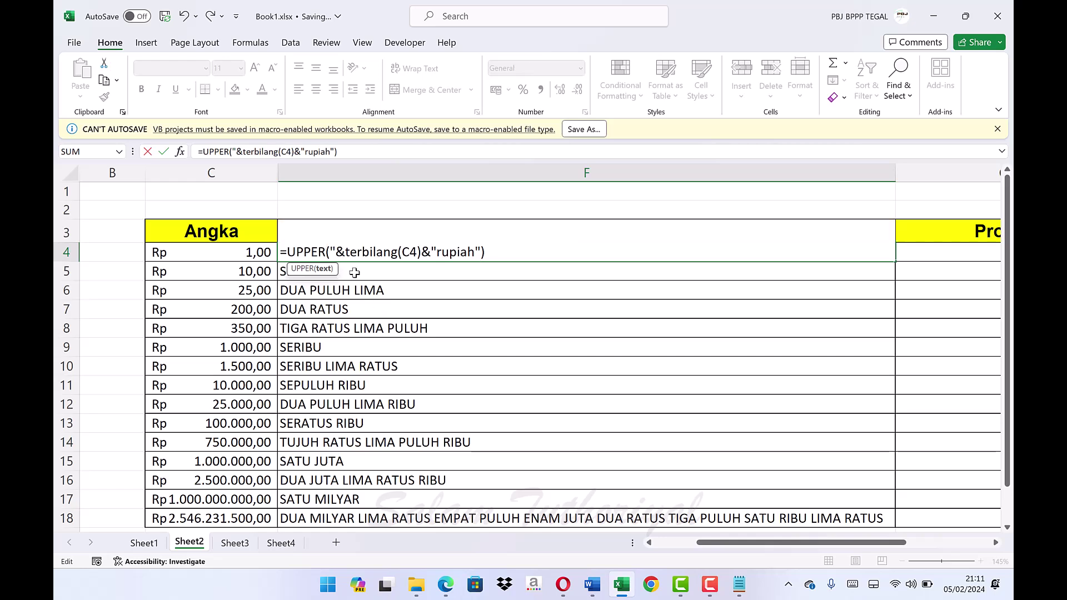
pyautogui.write('"')
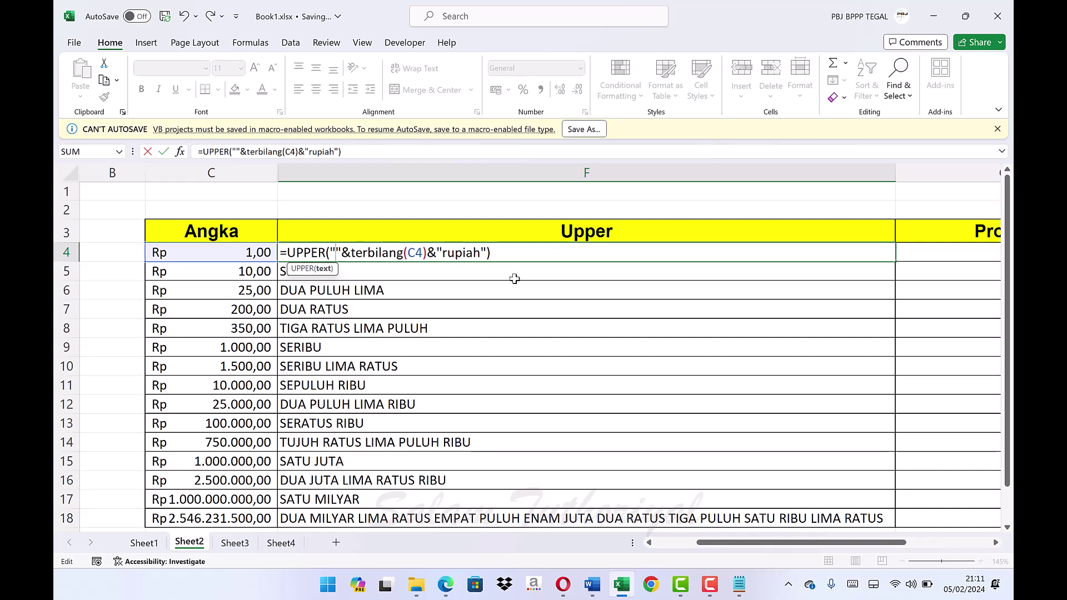
pyautogui.hotkey('ctrl', 'Return')
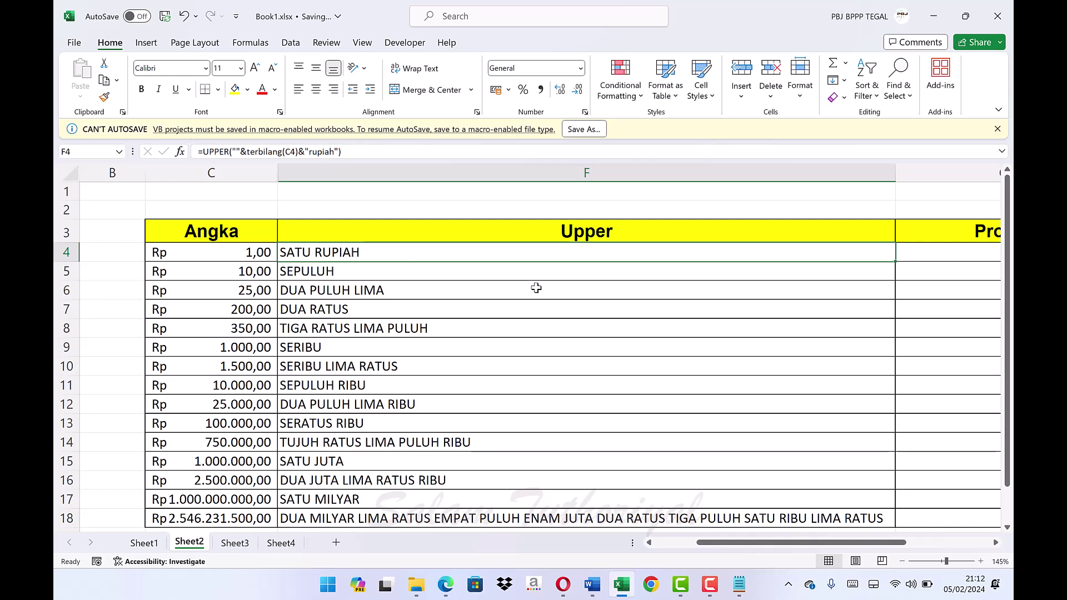
# - Fill the revised F4 formula with "rupiah" down through F18 and autofit column F again
pyautogui.doubleClick(896, 261)
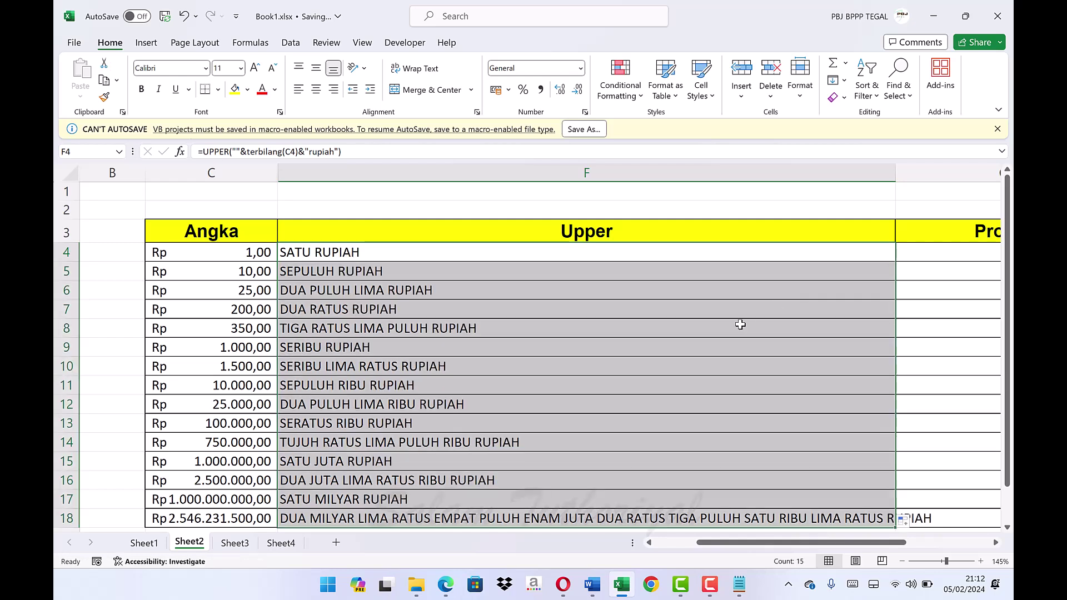
pyautogui.hotkey('alt', 'h')
pyautogui.press('o')
pyautogui.press('i')
pyautogui.click(625, 234)
# - Hide the Upper column F so that Proper sits beside Angka
pyautogui.click(961, 173)
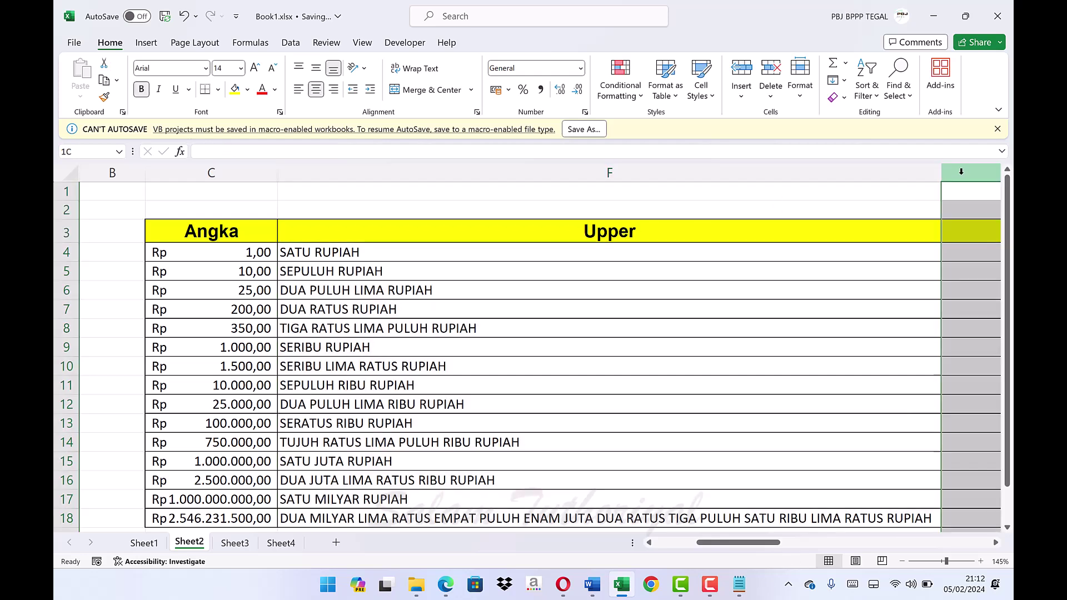
pyautogui.hscroll(2, 961, 172)
pyautogui.press('Left')
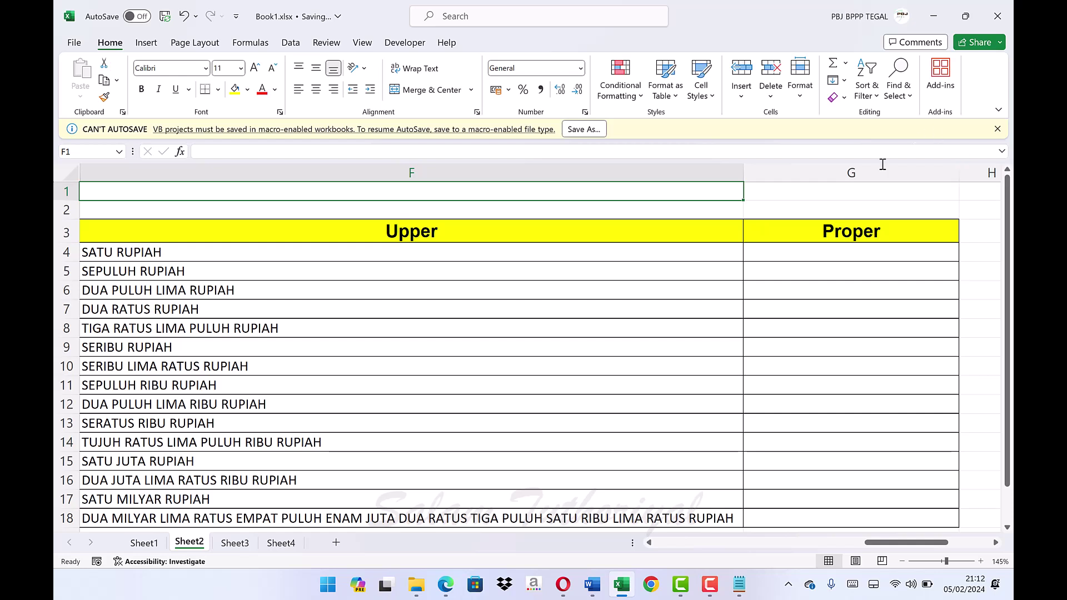
pyautogui.click(624, 251)
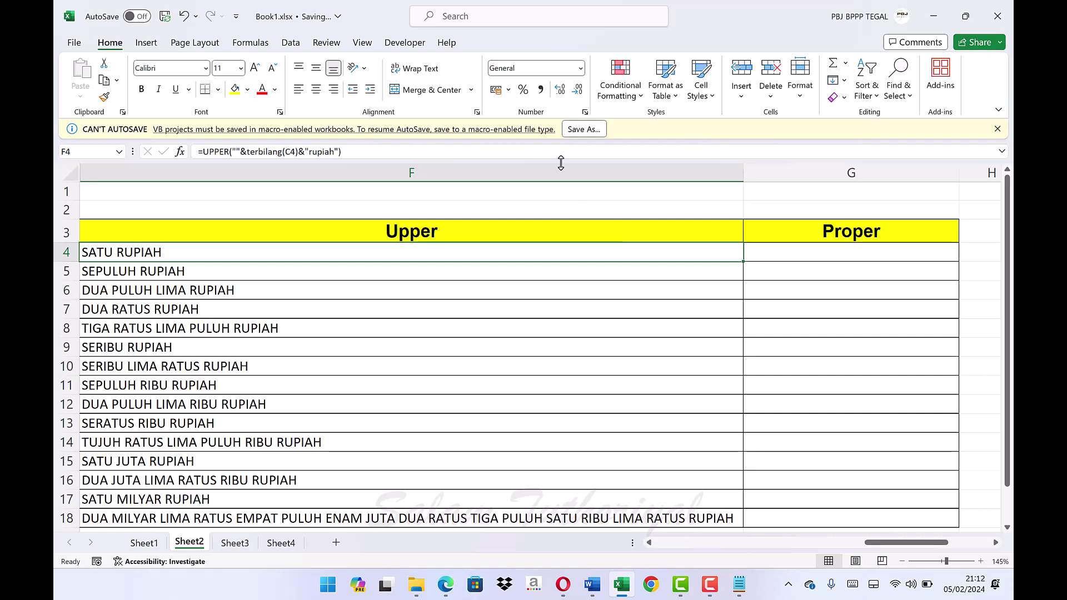
pyautogui.rightClick(560, 166)
pyautogui.press('h')
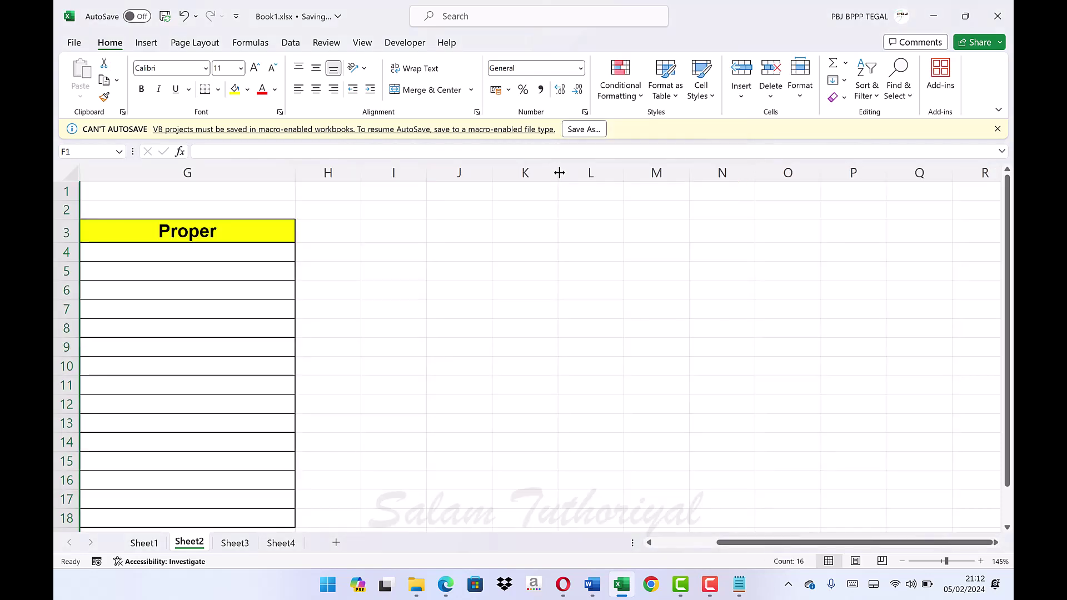
# - Enter the formula =PROPER(terbilang(C4)) in the first Proper cell, G4
pyautogui.click(230, 254)
pyautogui.press('Left')
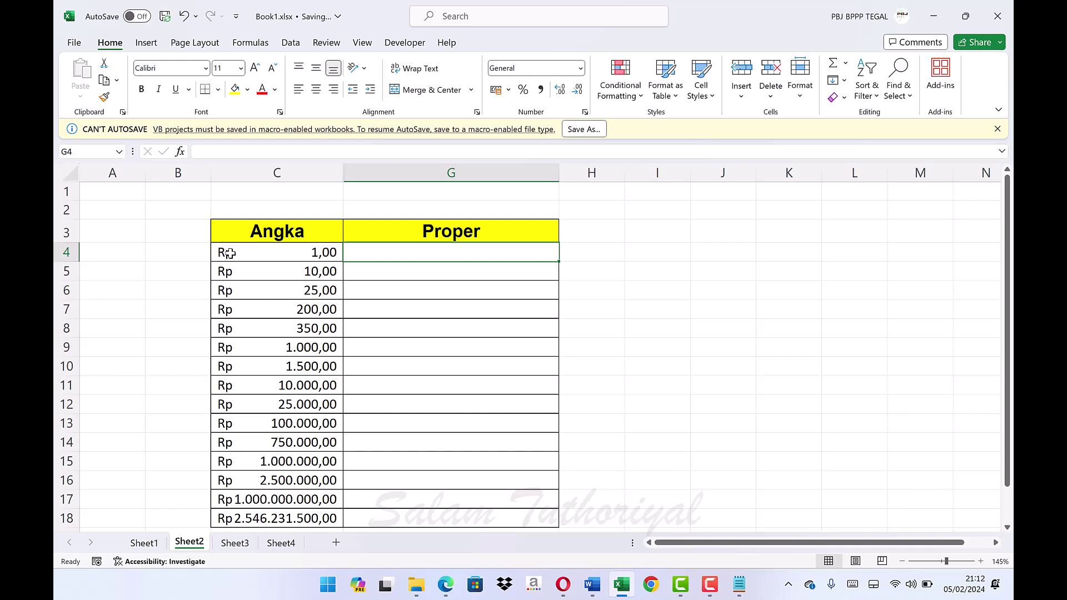
pyautogui.write('=proper')
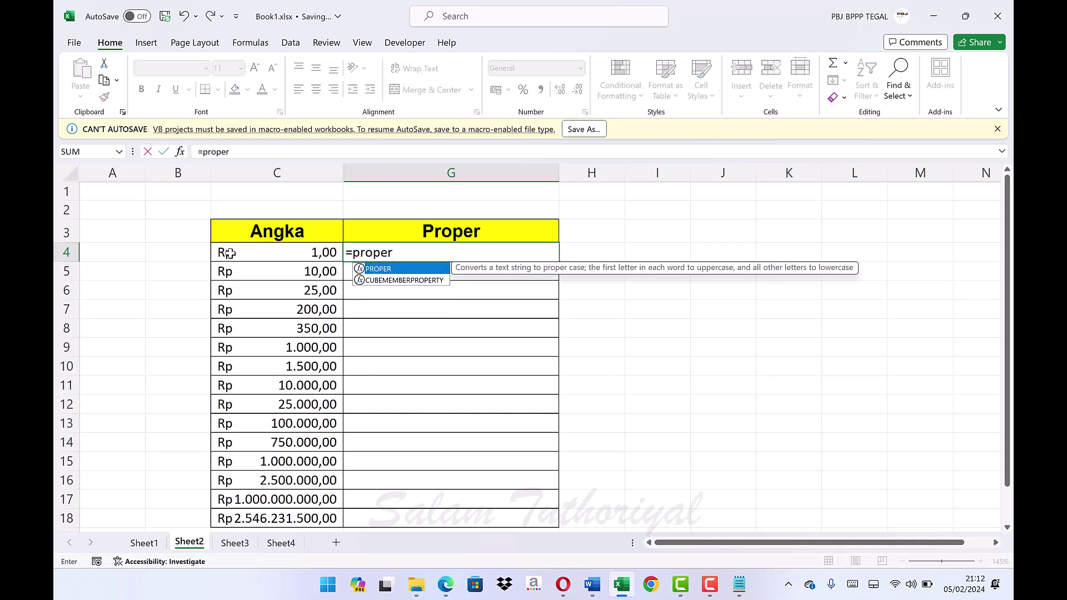
pyautogui.write('(ter')
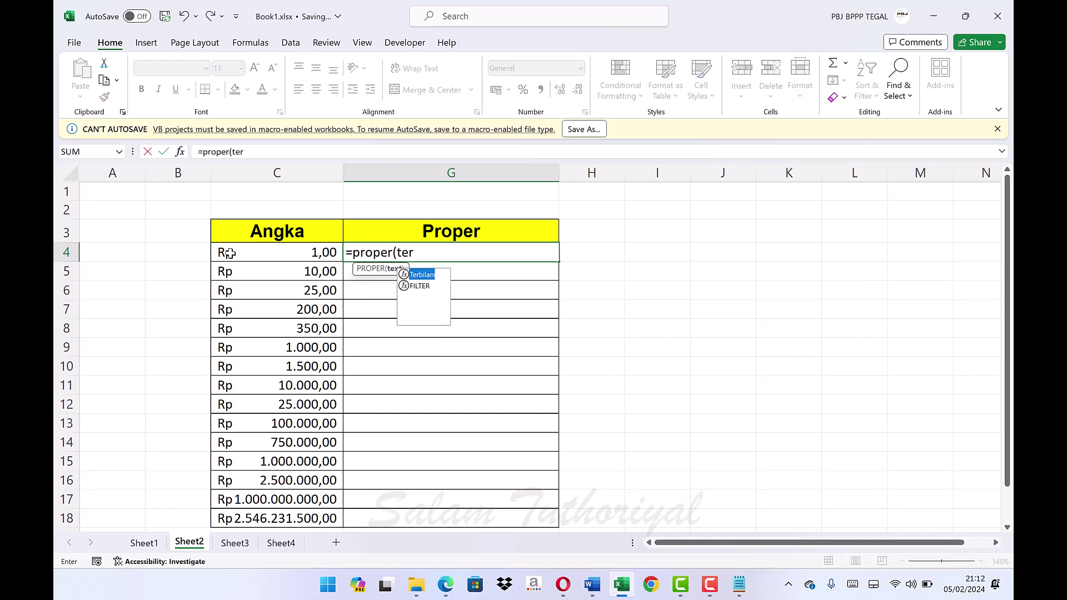
pyautogui.write('bilang(')
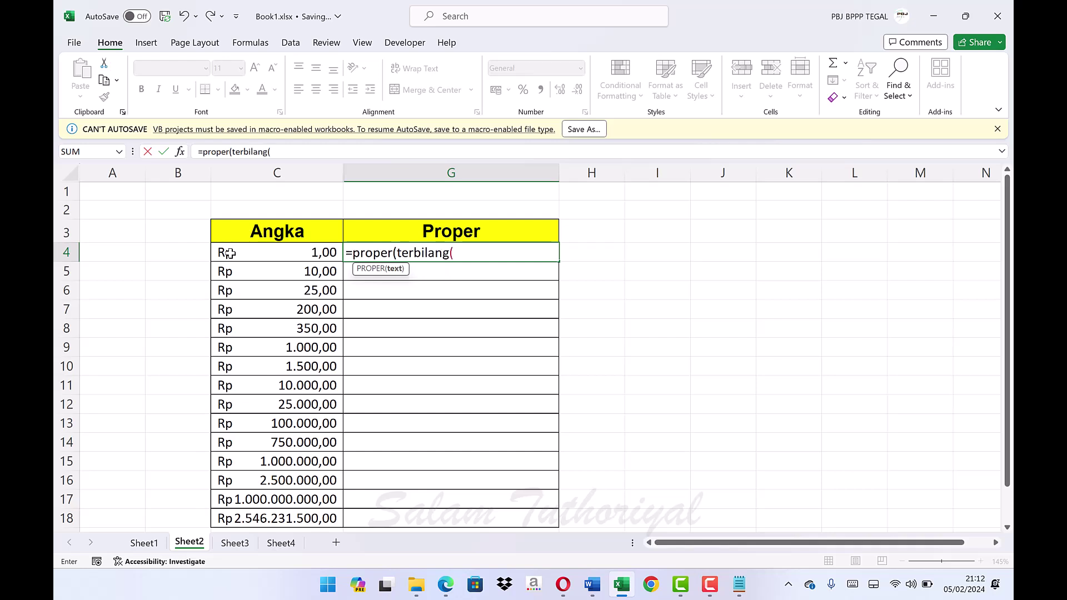
pyautogui.click(242, 255)
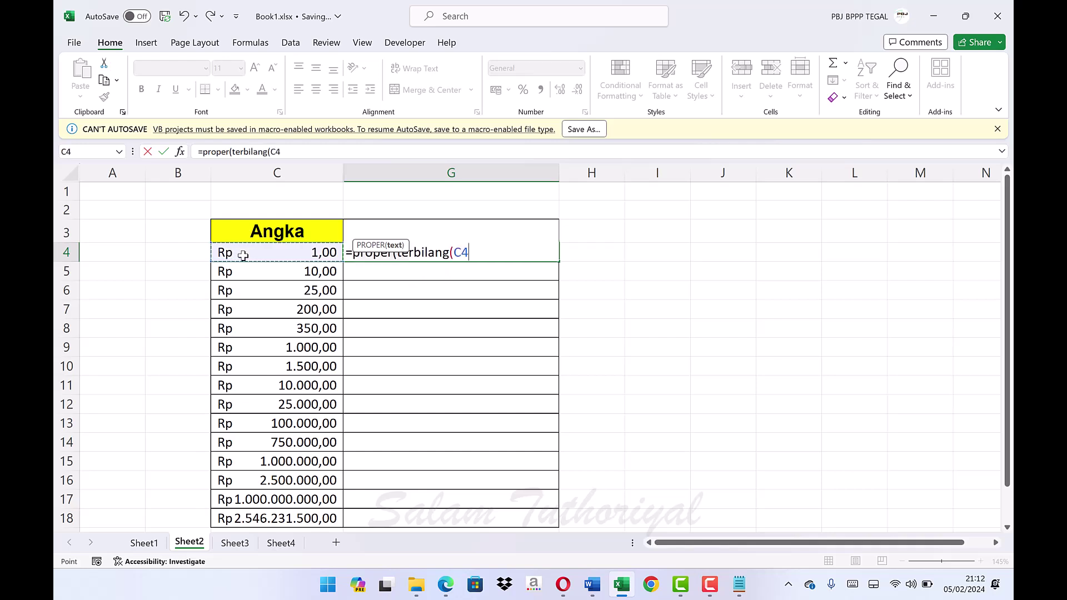
pyautogui.write('))')
pyautogui.hotkey('ctrl', 'Return')
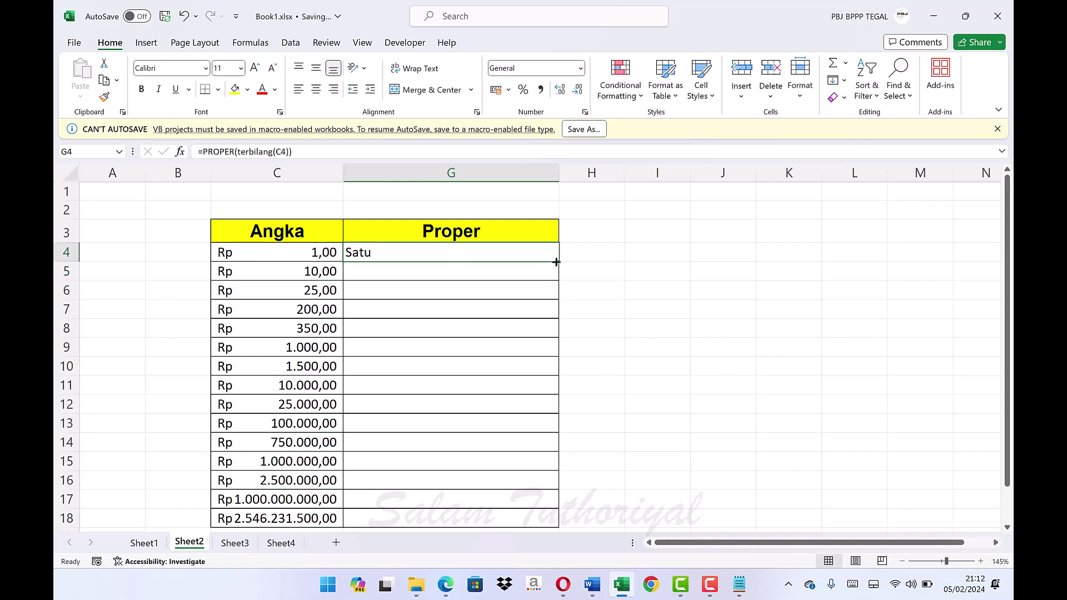
# - Copy the G4 PROPER formula into G5 through G18 and autofit column G
pyautogui.hotkey('ctrl', 'c')
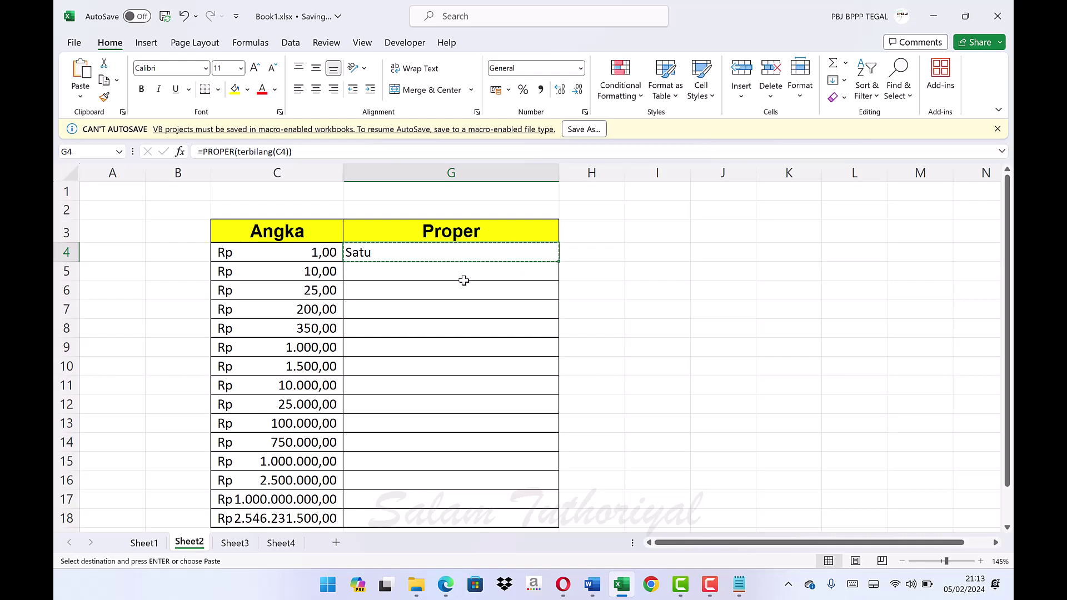
pyautogui.click(461, 270)
pyautogui.scroll(-2, 474, 339)
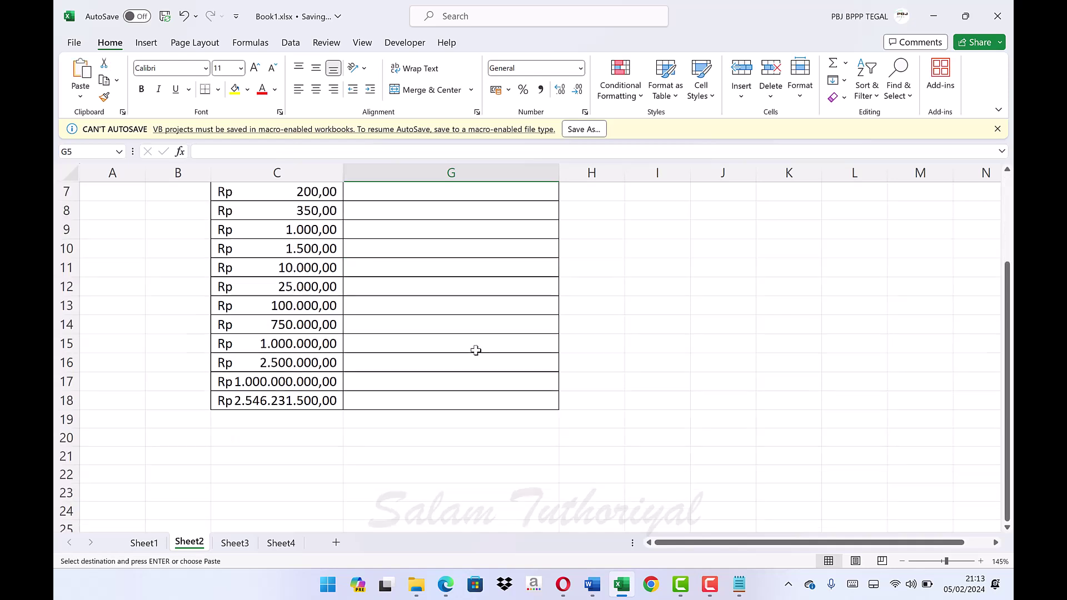
pyautogui.keyDown('shift'); pyautogui.click(449, 400); pyautogui.keyUp('shift')
pyautogui.scroll(2, 449, 401)
pyautogui.press('Return')
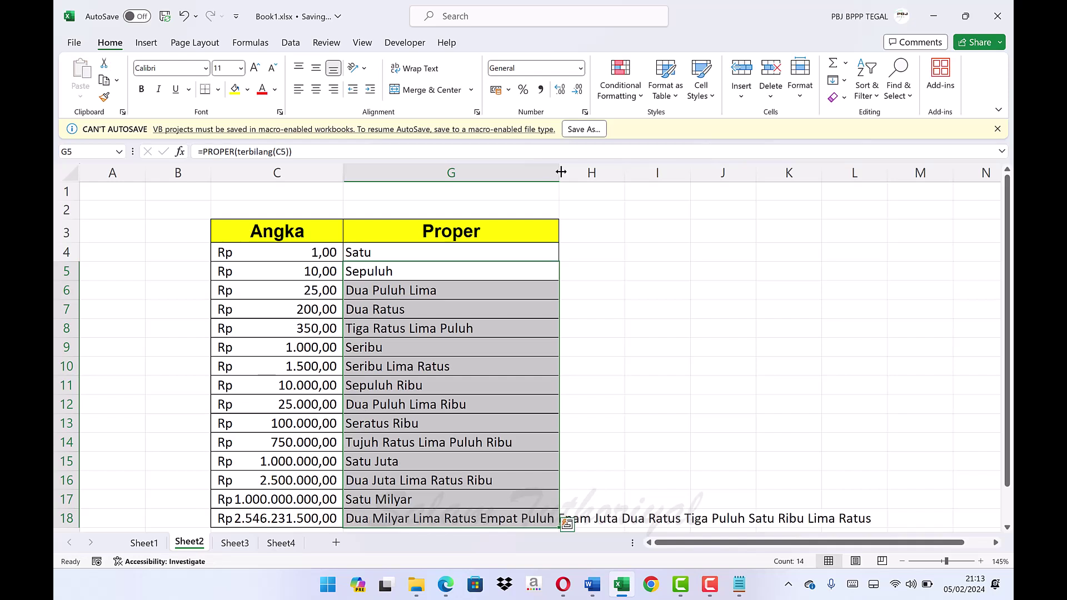
pyautogui.doubleClick(559, 173)
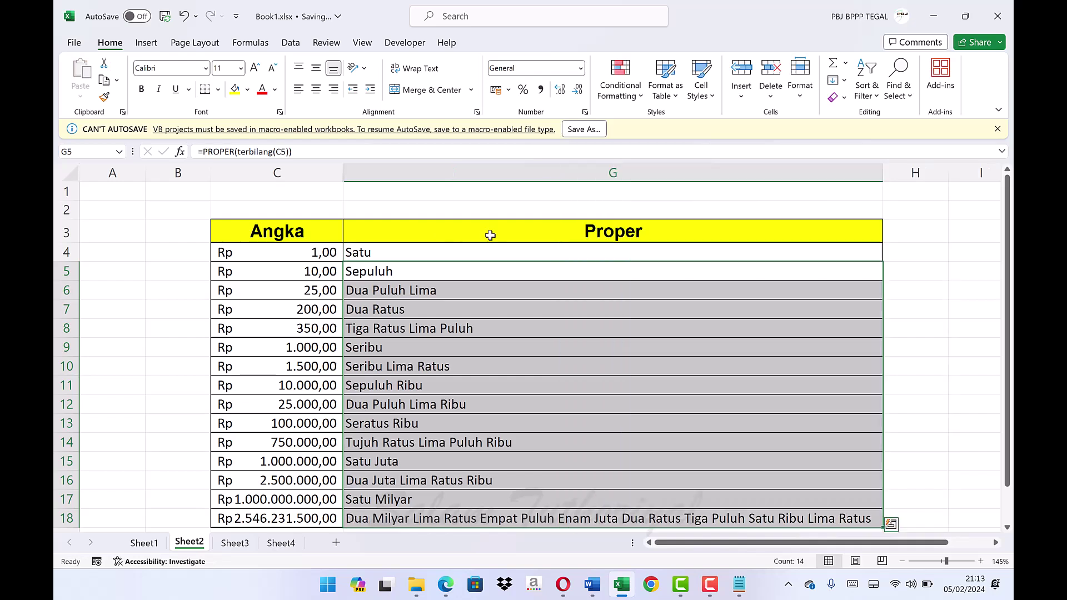
# - Change the G4 formula to =PROPER(""&terbilang(C4)&"rupiah") so the proper-case text includes the currency word
pyautogui.doubleClick(428, 253)
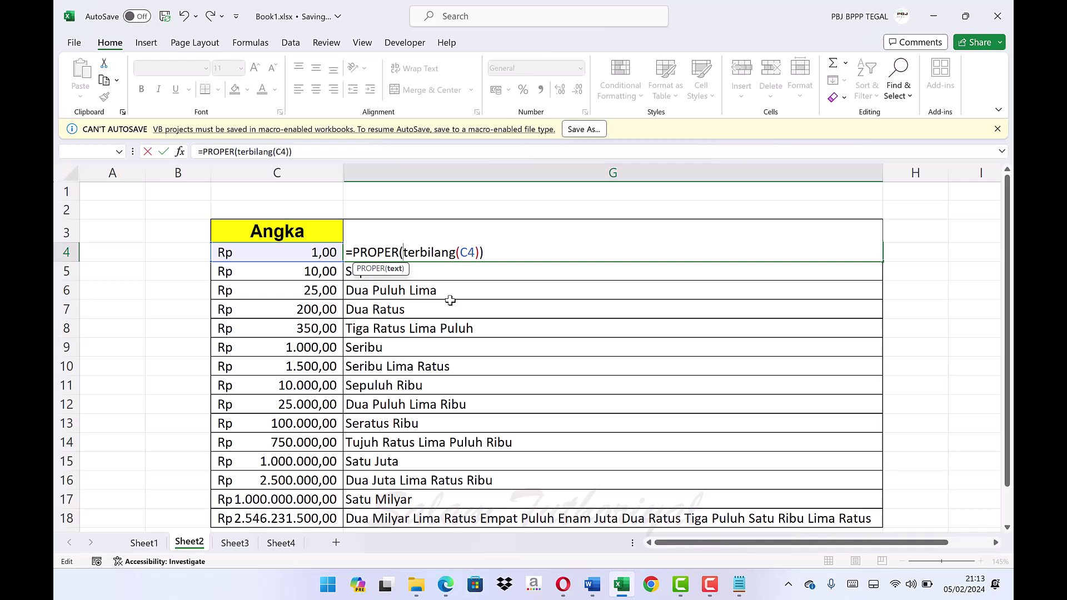
pyautogui.write('""')
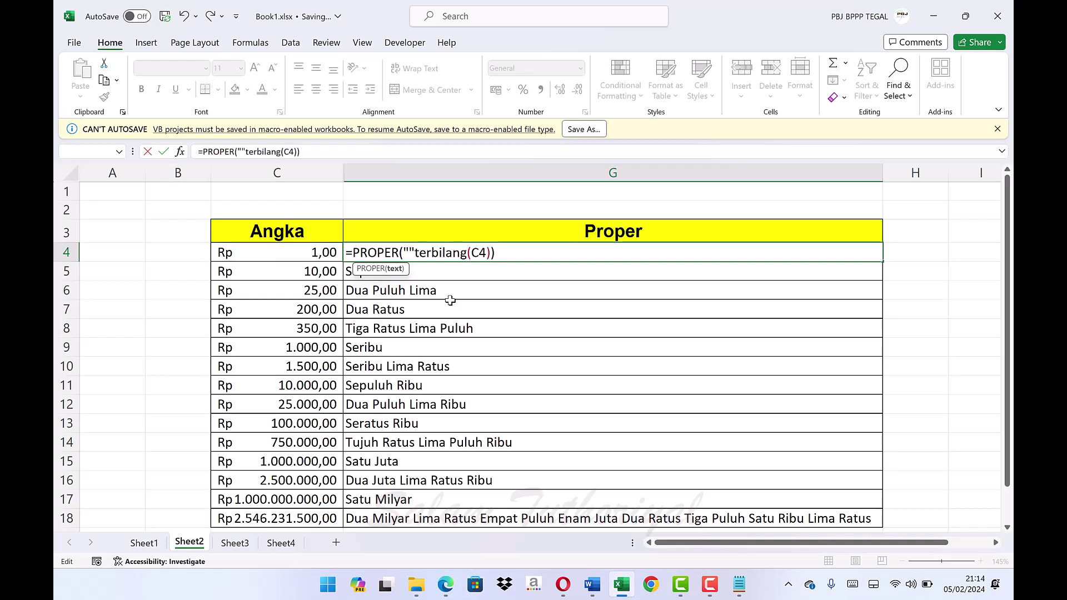
pyautogui.write('&')
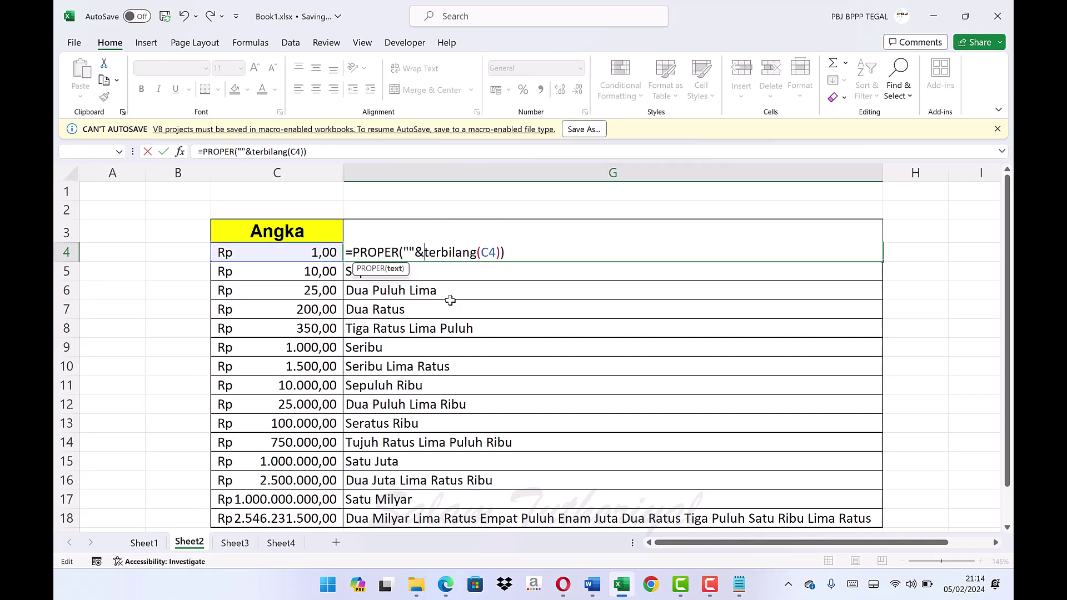
pyautogui.press('Right')
pyautogui.press('Right')
pyautogui.press('Right')
pyautogui.press('Right')
pyautogui.press('Right')
pyautogui.press('Right')
pyautogui.press('Right')
pyautogui.write('&"rupiah"')
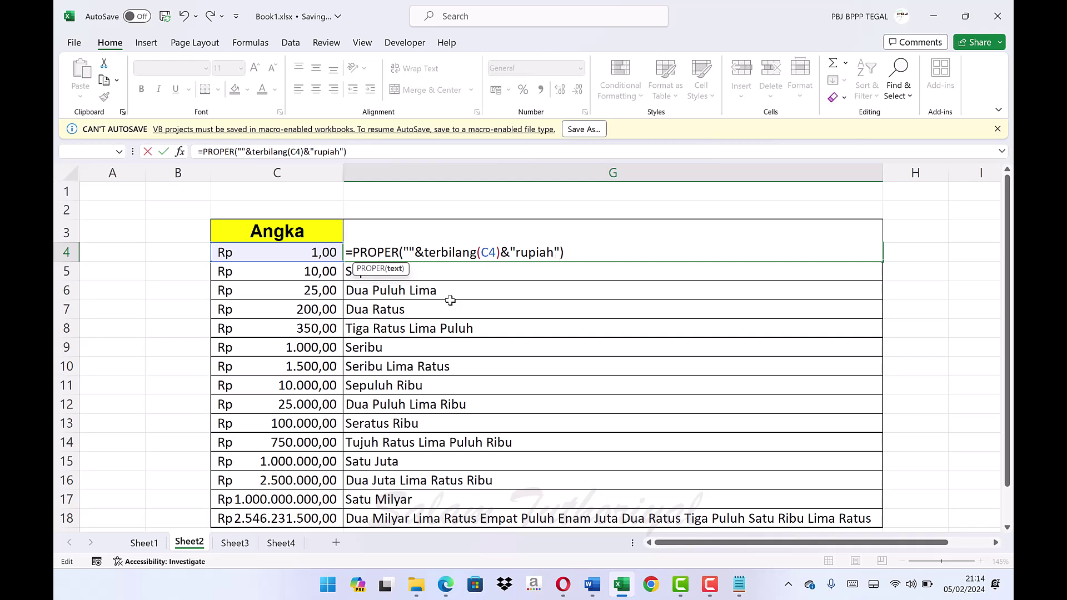
pyautogui.press('Return')
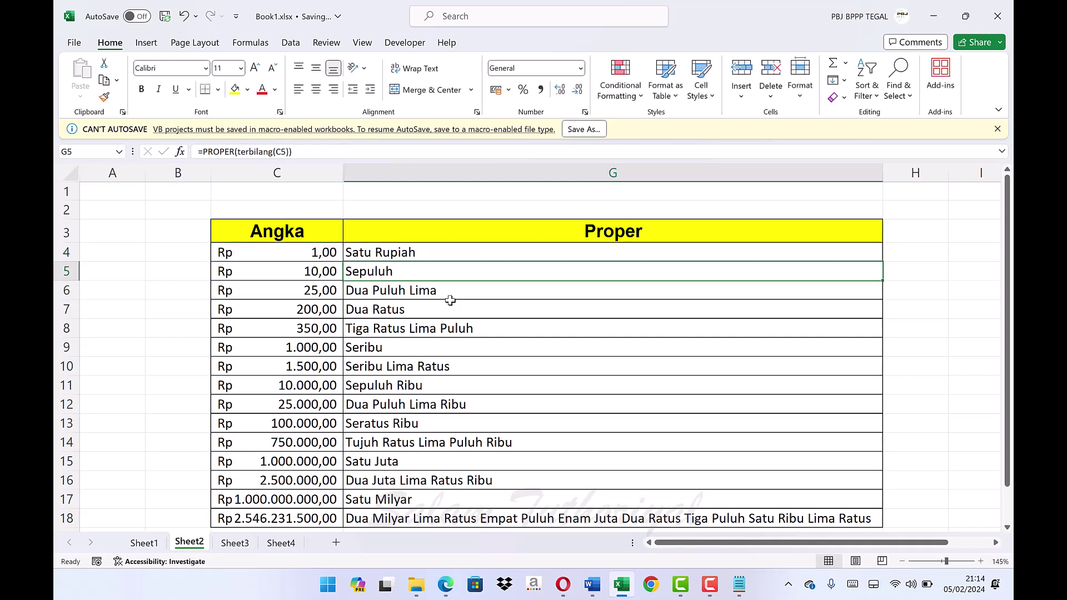
# - Fill the revised G4 formula with "rupiah" down through G18 and autofit column G again
pyautogui.click(469, 256)
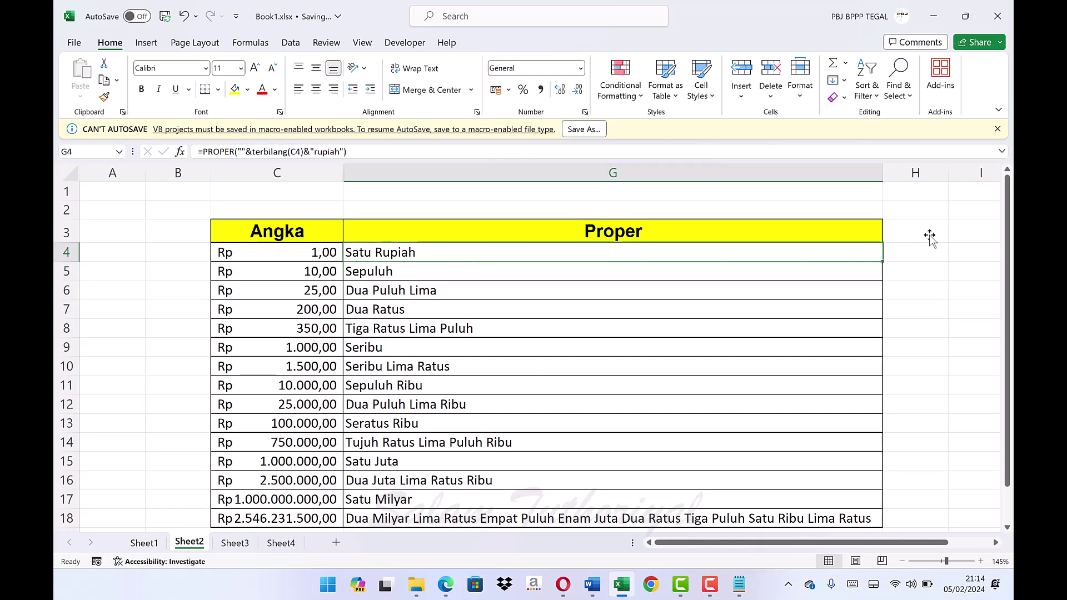
pyautogui.doubleClick(883, 261)
pyautogui.scroll(-1, 777, 341)
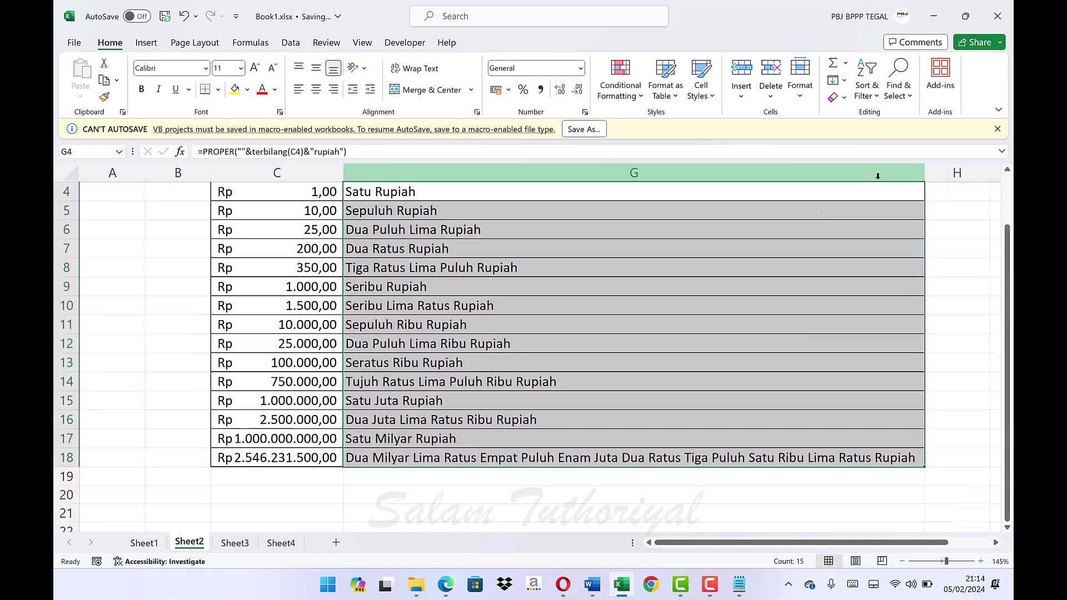
pyautogui.scroll(1, 657, 302)
# - Unhide the Terbilang, Rupiah and Upper columns between Angka and Proper
pyautogui.moveTo(277, 173); pyautogui.dragTo(353, 173)
pyautogui.rightClick(353, 173)
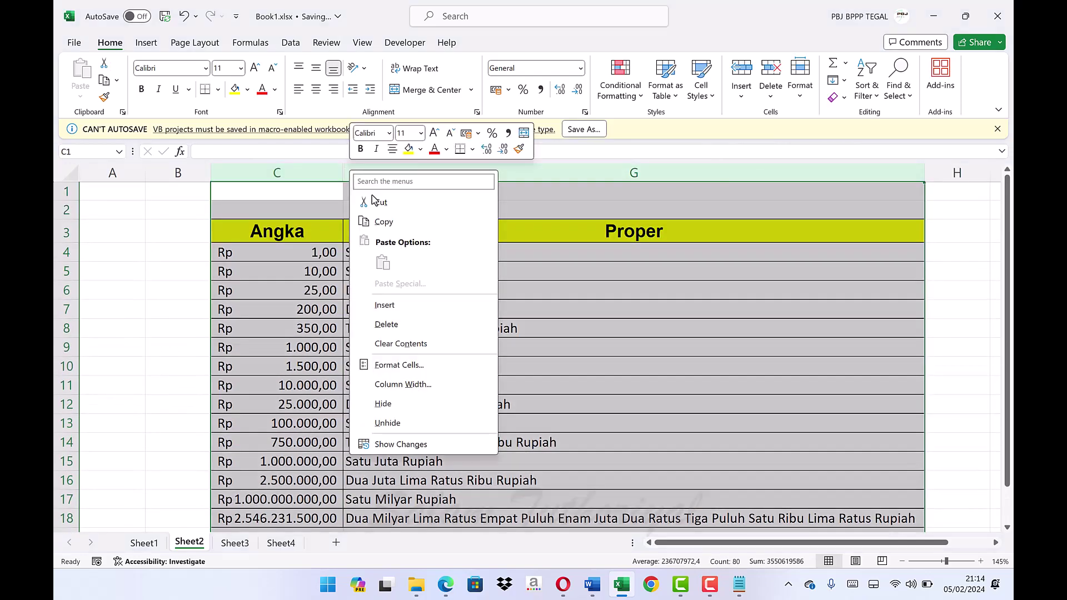
pyautogui.click(420, 423)
pyautogui.scroll(-4, 590, 317)
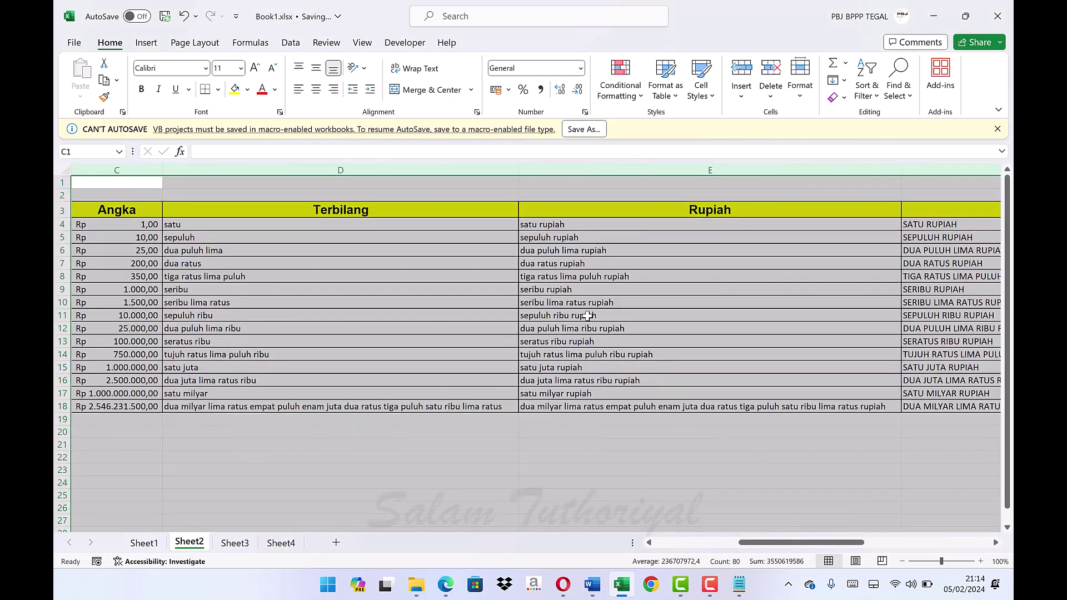
pyautogui.click(264, 413)
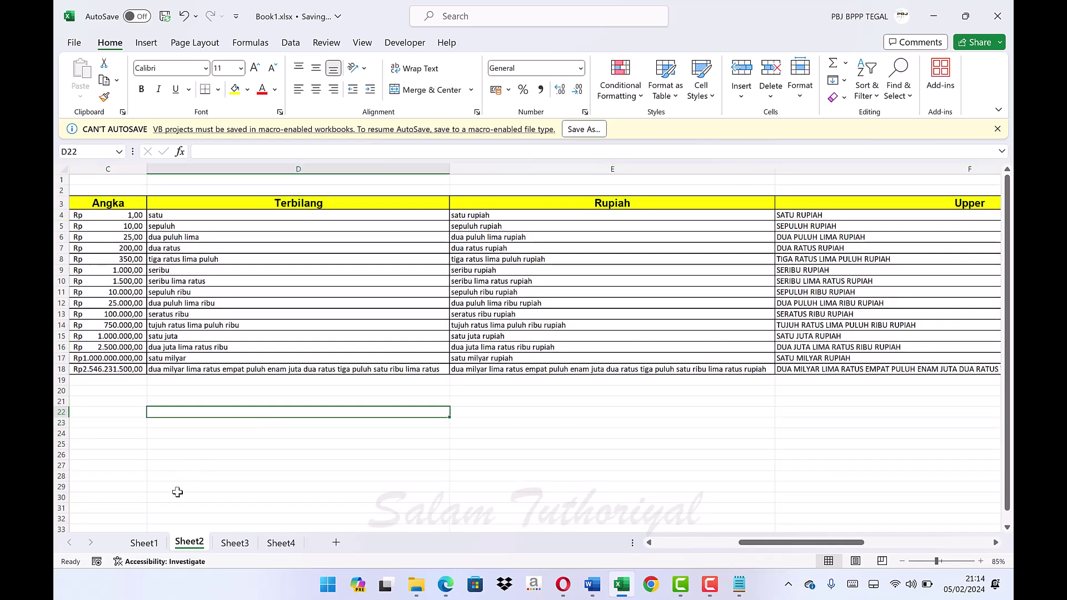
# - Open the receipt on Sheet1 and enter the payer's name in the Sudah terima dari field
pyautogui.click(155, 545)
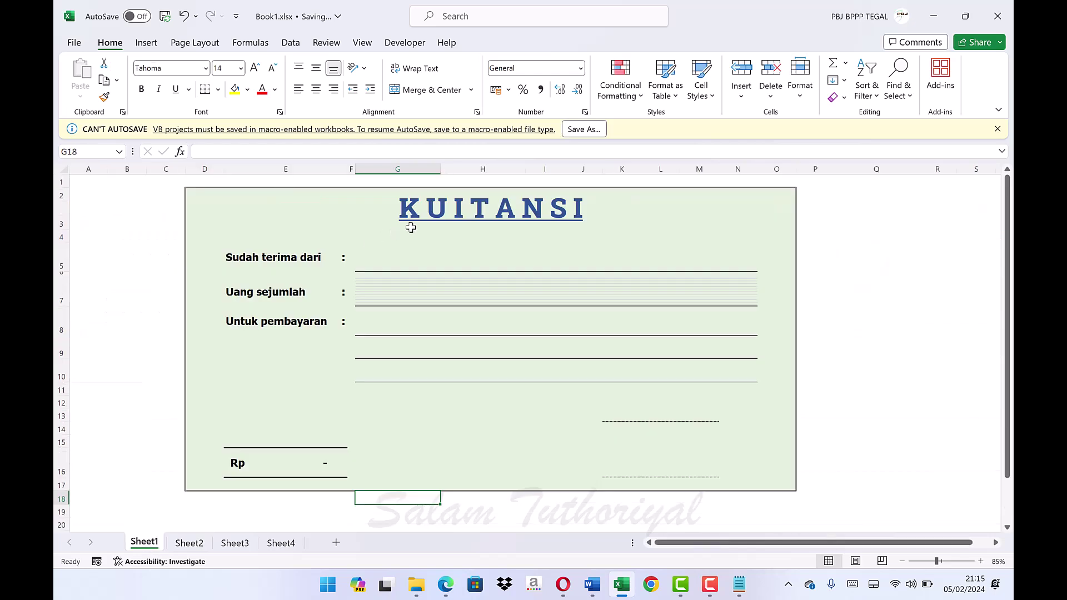
pyautogui.click(503, 416)
pyautogui.click(378, 257)
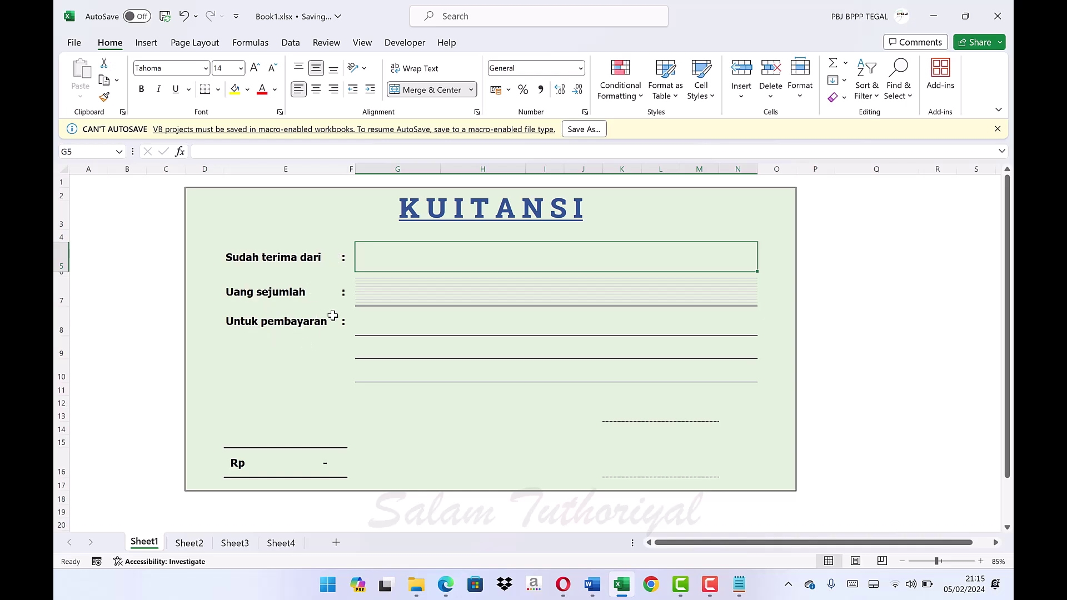
pyautogui.click(273, 472)
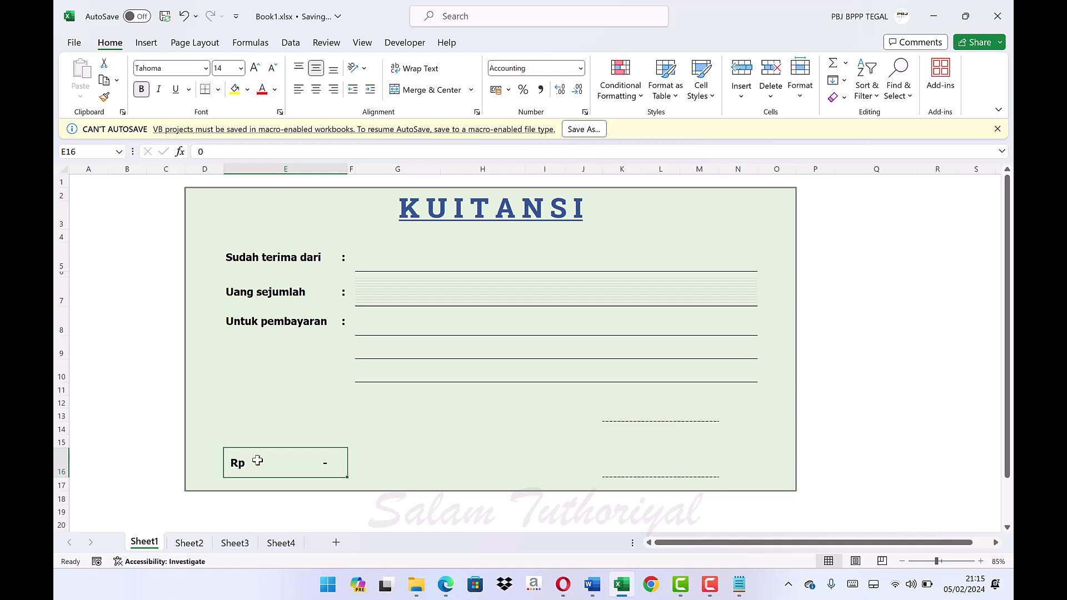
pyautogui.click(373, 260)
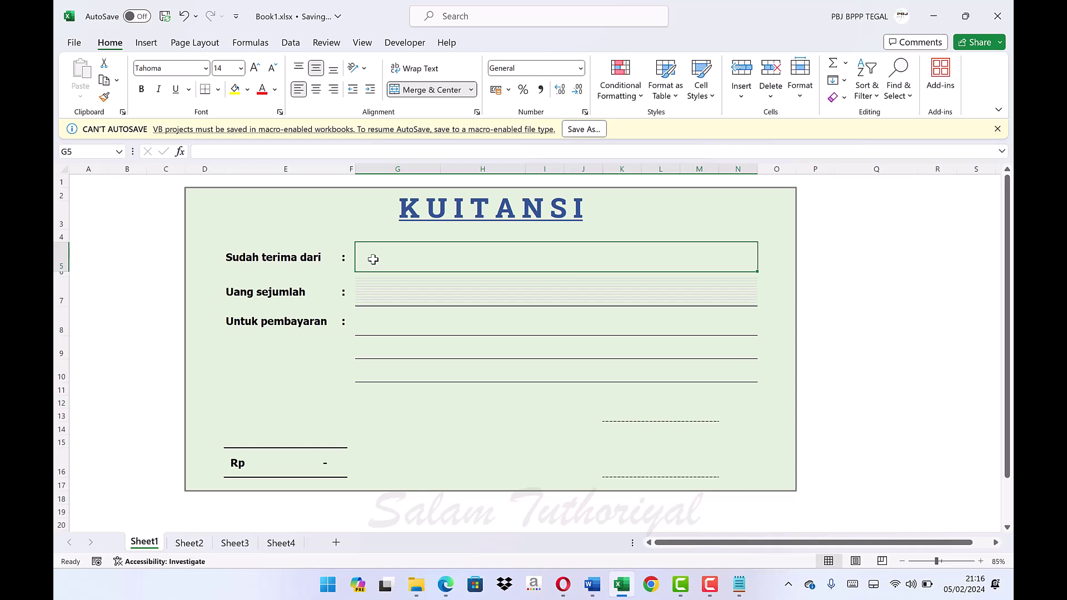
pyautogui.write('Bapak Kasmuri')
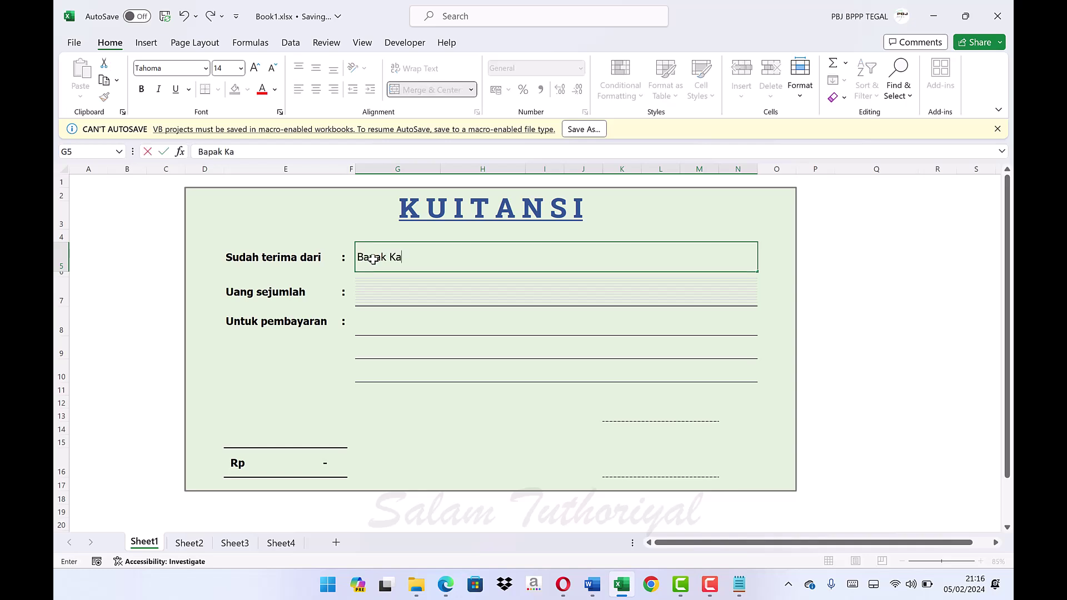
pyautogui.press('Return')
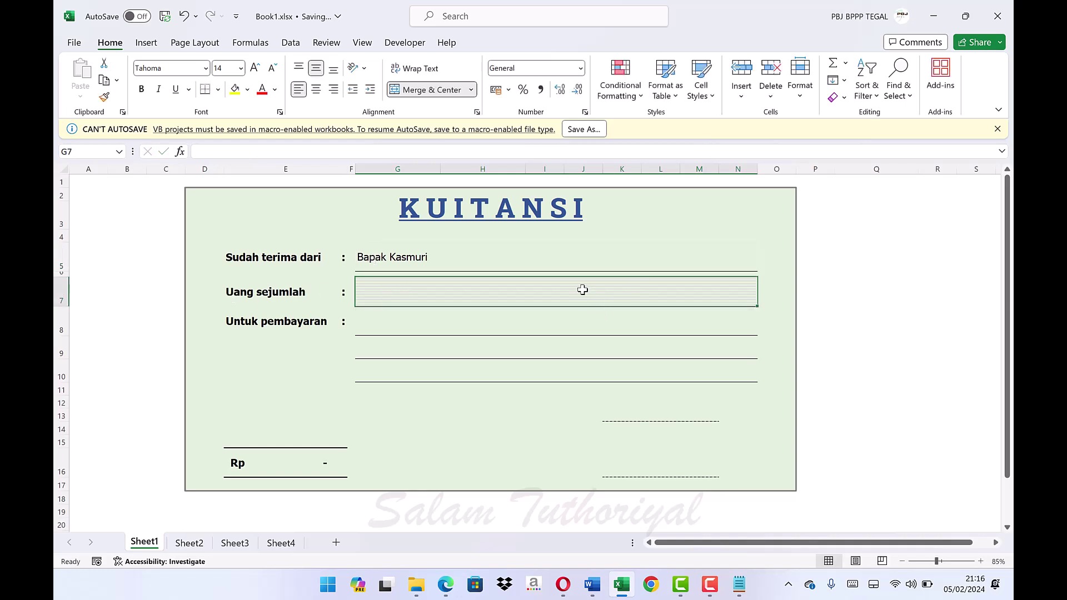
# - Enter "Pembelian mobil bekas merk Toyota Avanza Type G Tahun 2010" on the first Untuk pembayaran line
pyautogui.click(371, 328)
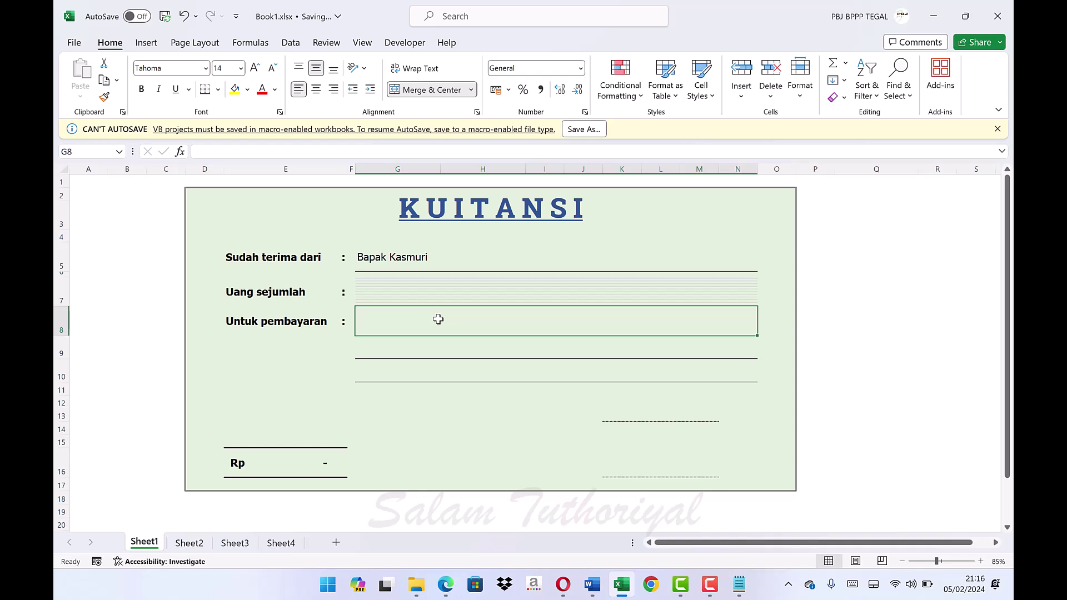
pyautogui.write('Pembelian ')
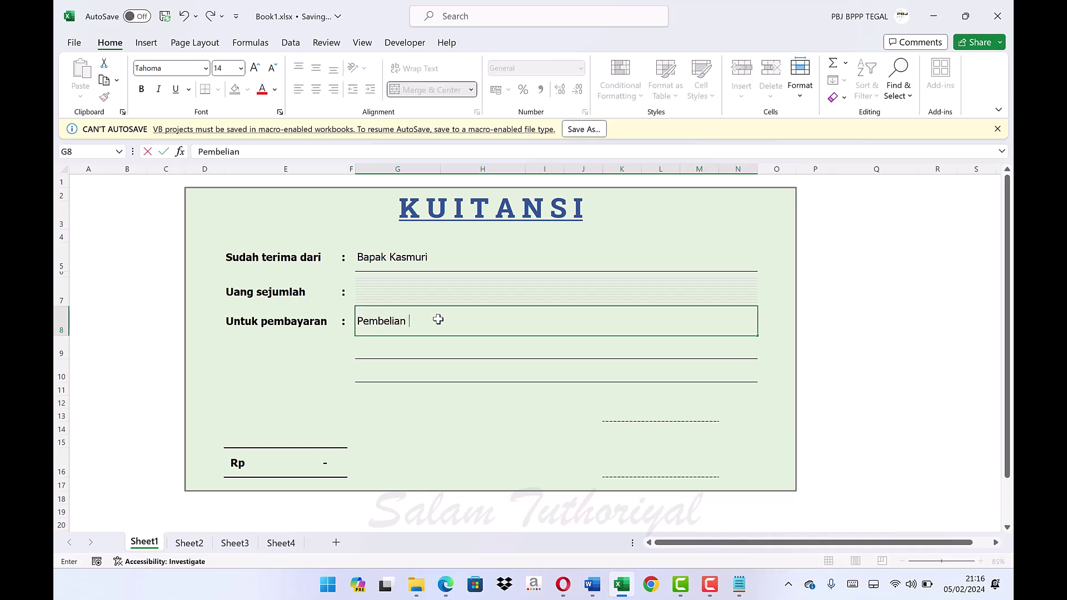
pyautogui.write('mobil bekas merk Toyota Avanza Type G Tahun 2010')
pyautogui.press('Return')
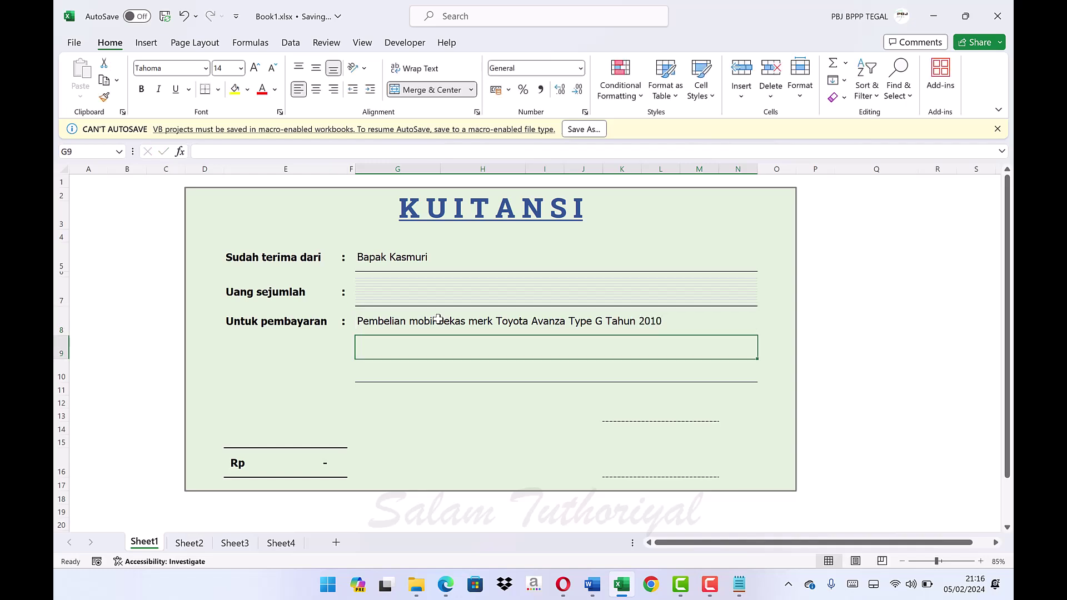
# - Add the car's black colour ("Warna Hitam"), placeholder chassis number and placeholder engine number on the next two payment lines
pyautogui.write('Warna Hitam, Nomor Rangka')
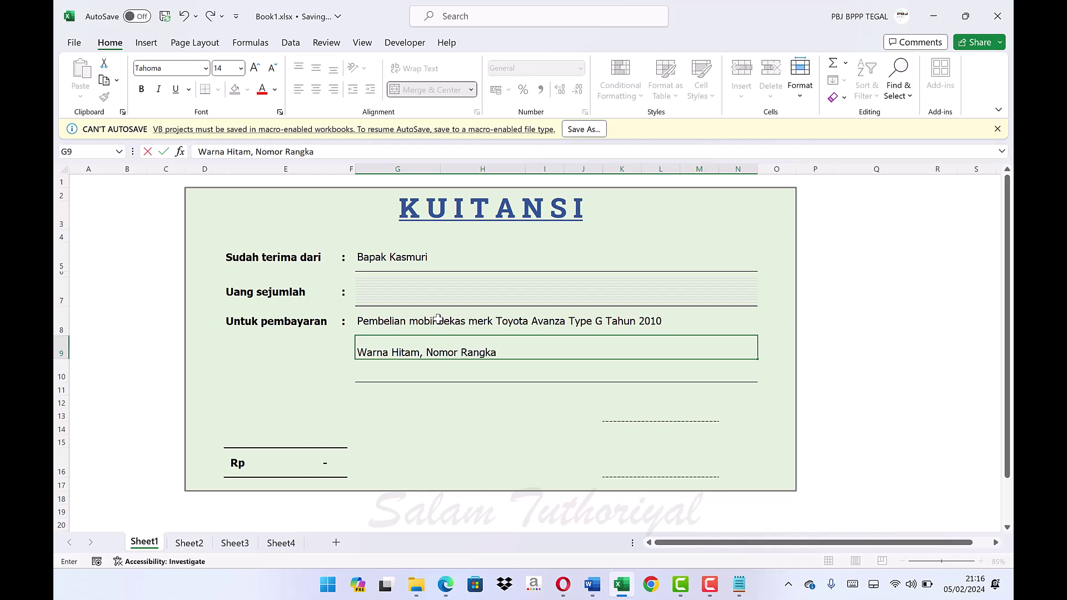
pyautogui.write(' xxxxxxxxxx')
pyautogui.press('Return')
pyautogui.write('Nomor mesin xxxxxxxxxxxxxxxxxx')
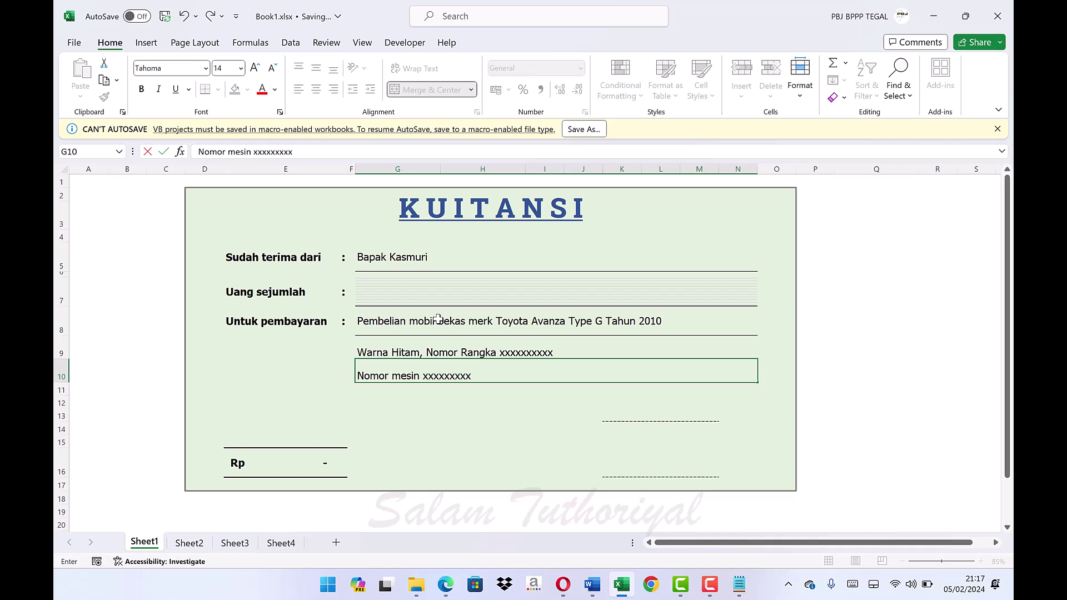
pyautogui.press('Return')
# - Set the receipt's Rp amount in cell E16 to 100000000
pyautogui.press('Down')
pyautogui.press('Down')
pyautogui.press('Down')
pyautogui.press('Up')
pyautogui.press('Down')
pyautogui.press('Left')
pyautogui.press('Left')
pyautogui.press('Down')
pyautogui.press('Down')
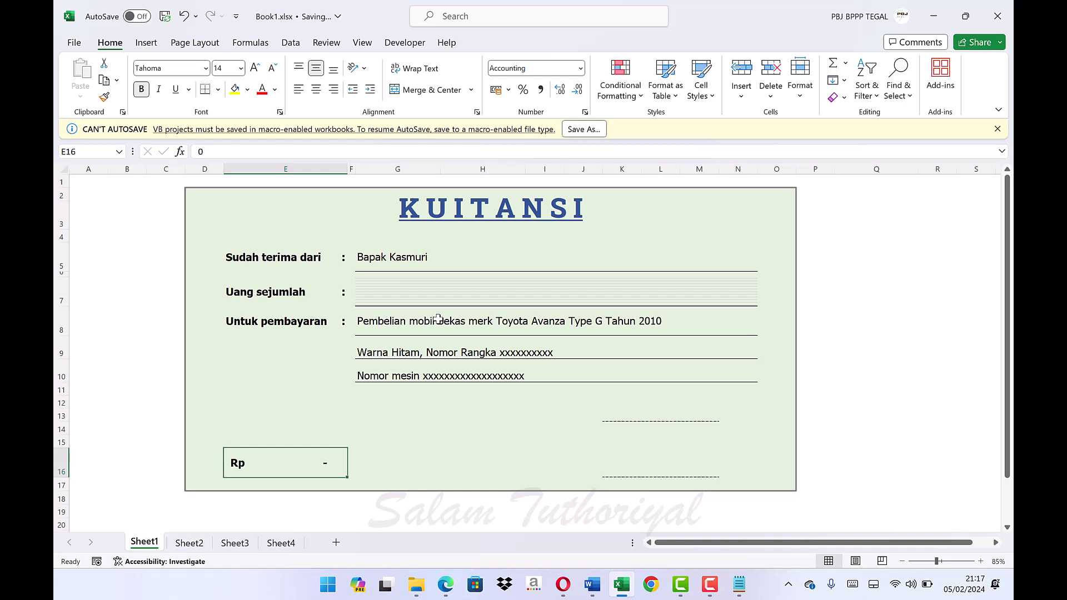
pyautogui.write('100000000')
pyautogui.hotkey('ctrl', 'Return')
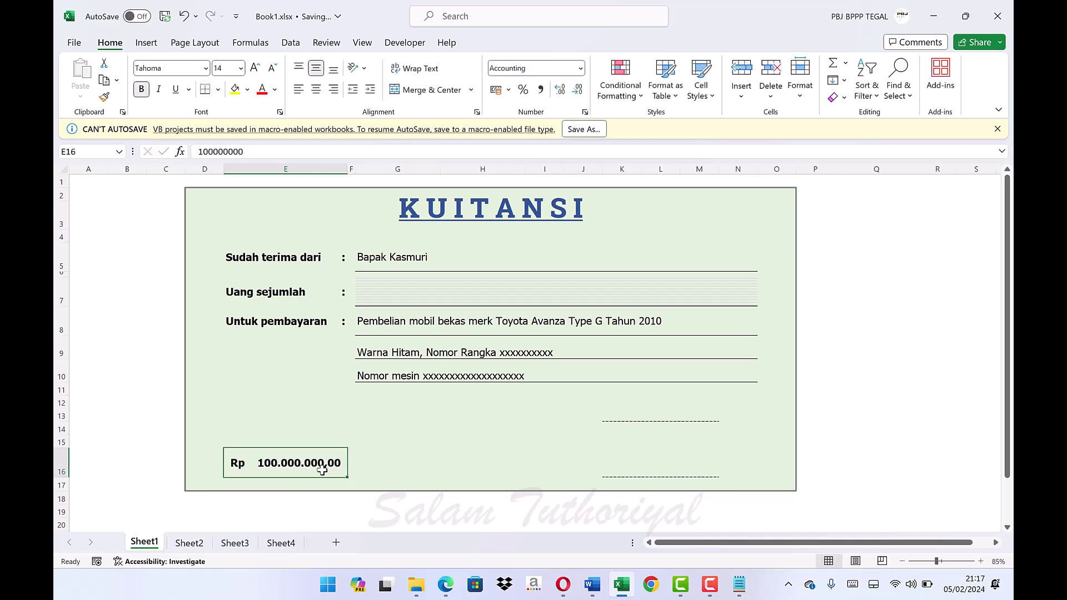
# - Spell out the Rp amount in the Uang sejumlah field with the formula =terbilang(E16)&"rupiah"
pyautogui.click(368, 289)
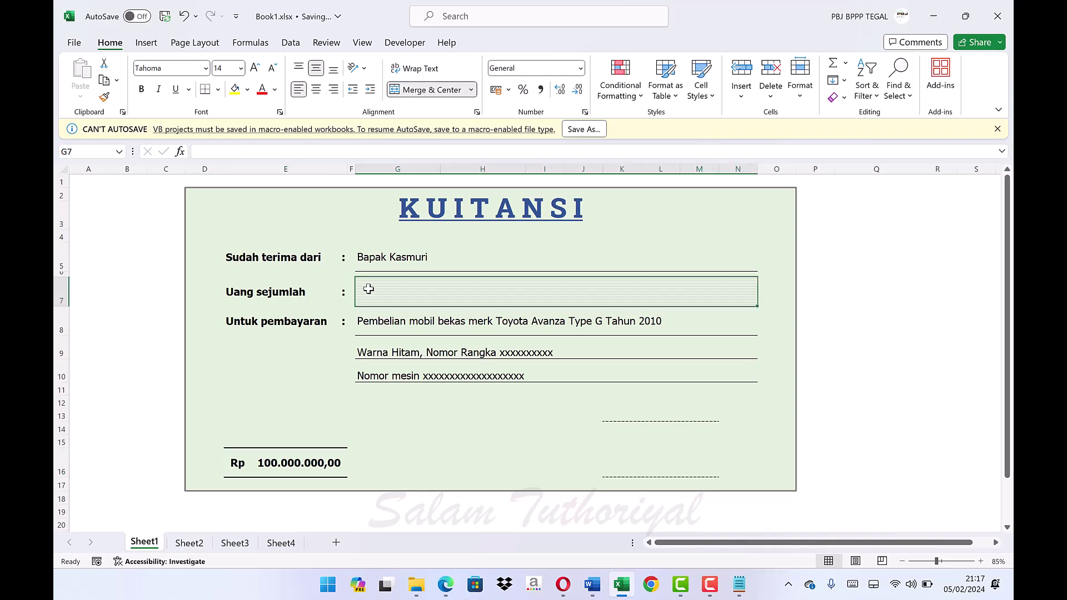
pyautogui.write('=')
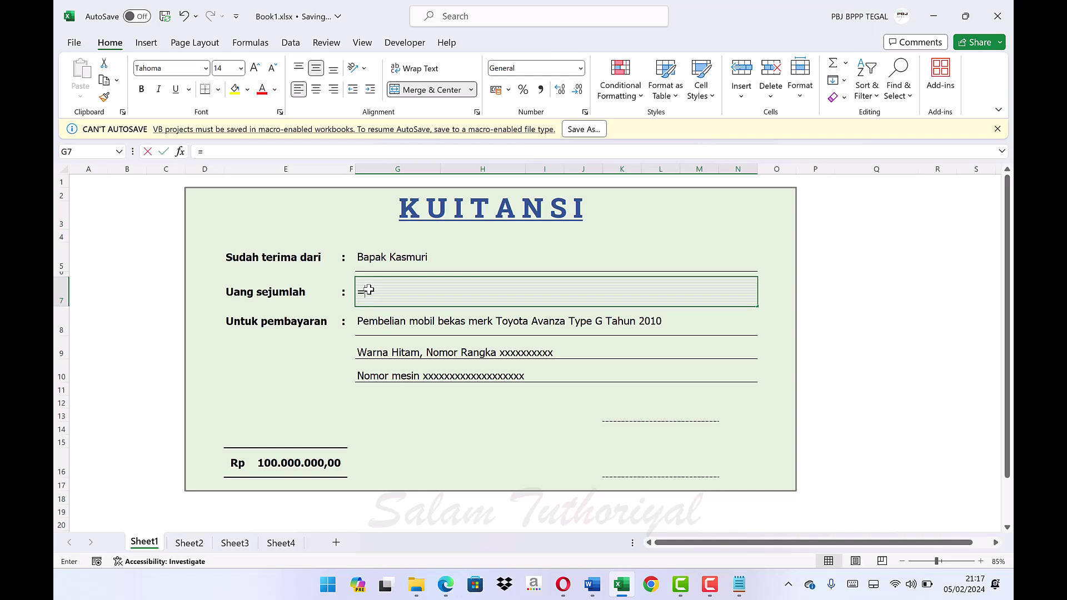
pyautogui.write('terbilang(')
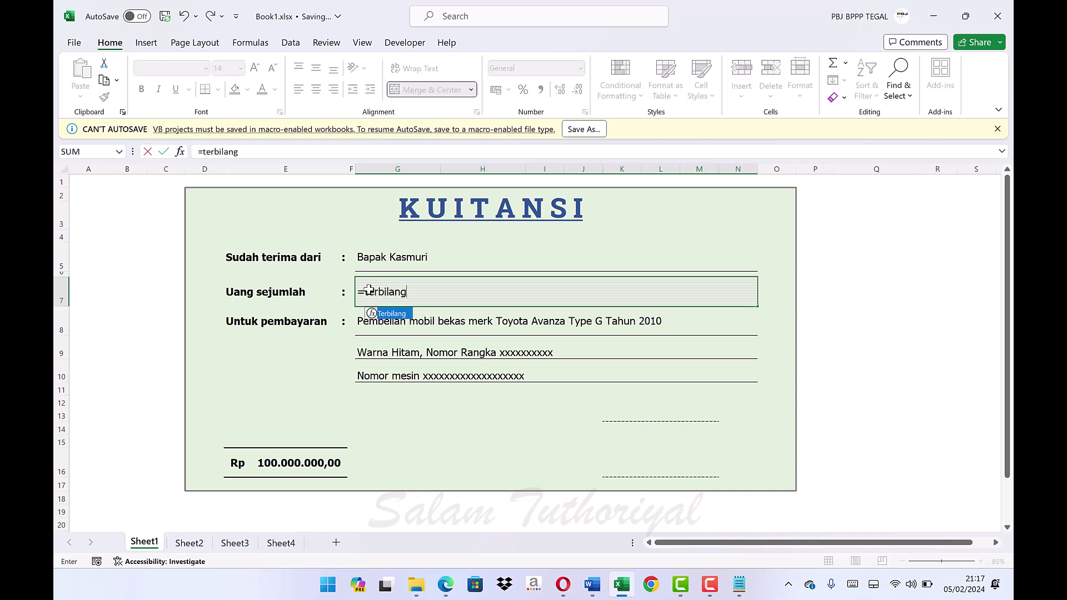
pyautogui.click(297, 464)
pyautogui.write(')')
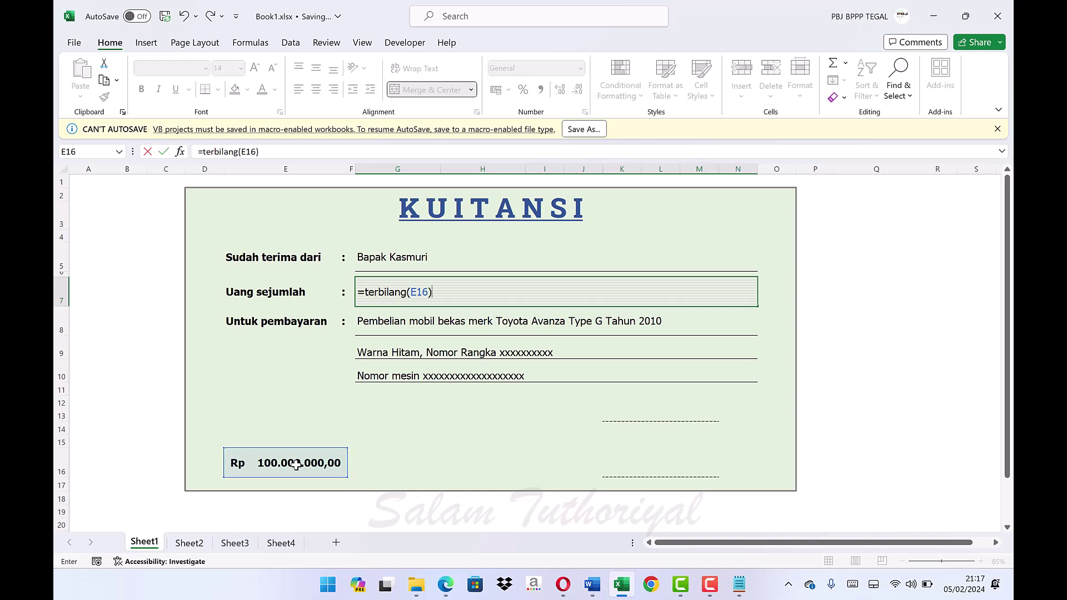
pyautogui.write('&"rupiah"')
pyautogui.press('Return')
pyautogui.press('Up')
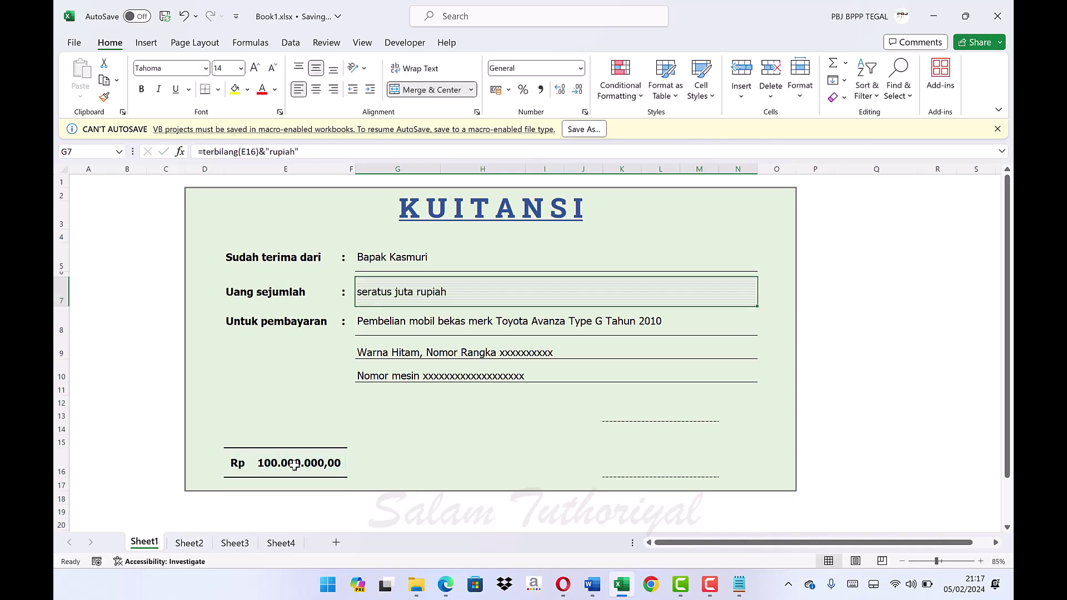
# - Change the receipt's Rp amount in cell E16 to 97000000
pyautogui.click(276, 463)
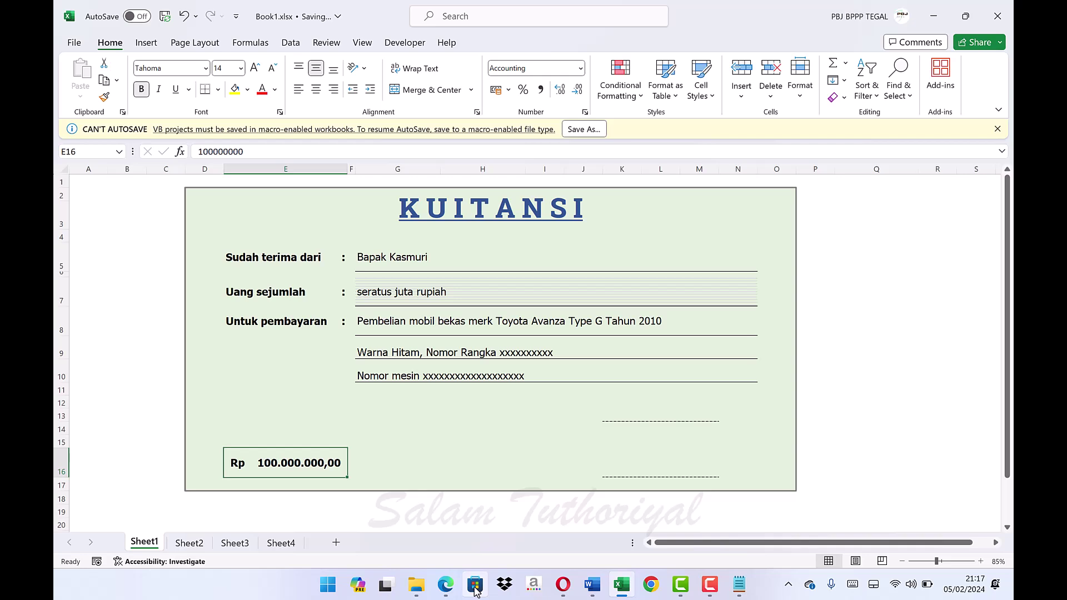
pyautogui.write('97.')
pyautogui.write('000.000')
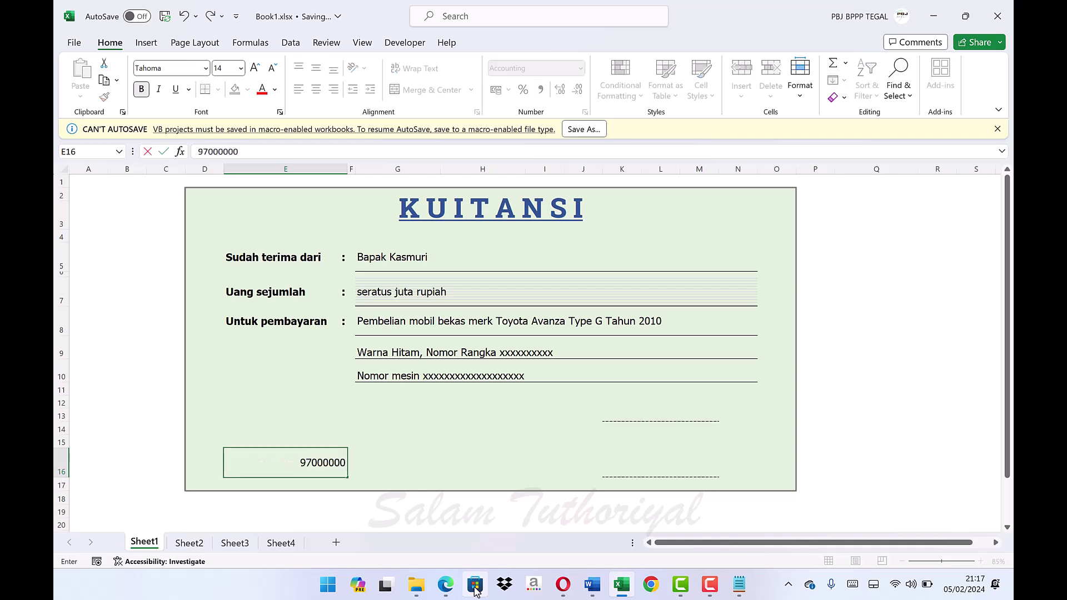
pyautogui.press('Return')
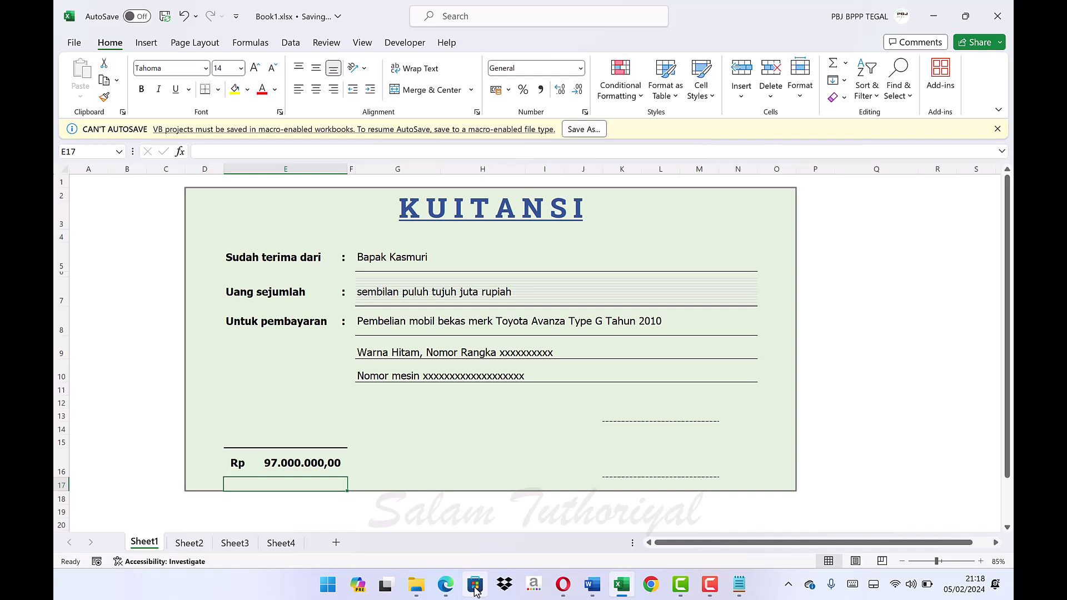
# - Format the spelled-out amount in the Uang sejumlah field as italic at font size 18
pyautogui.click(428, 293)
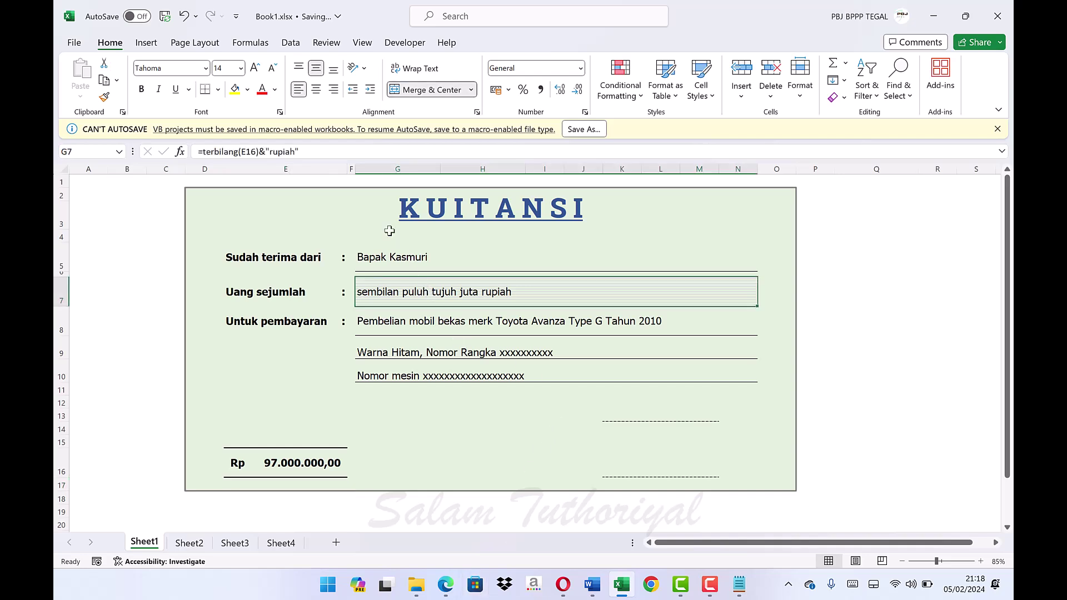
pyautogui.hotkey('ctrl', 'i')
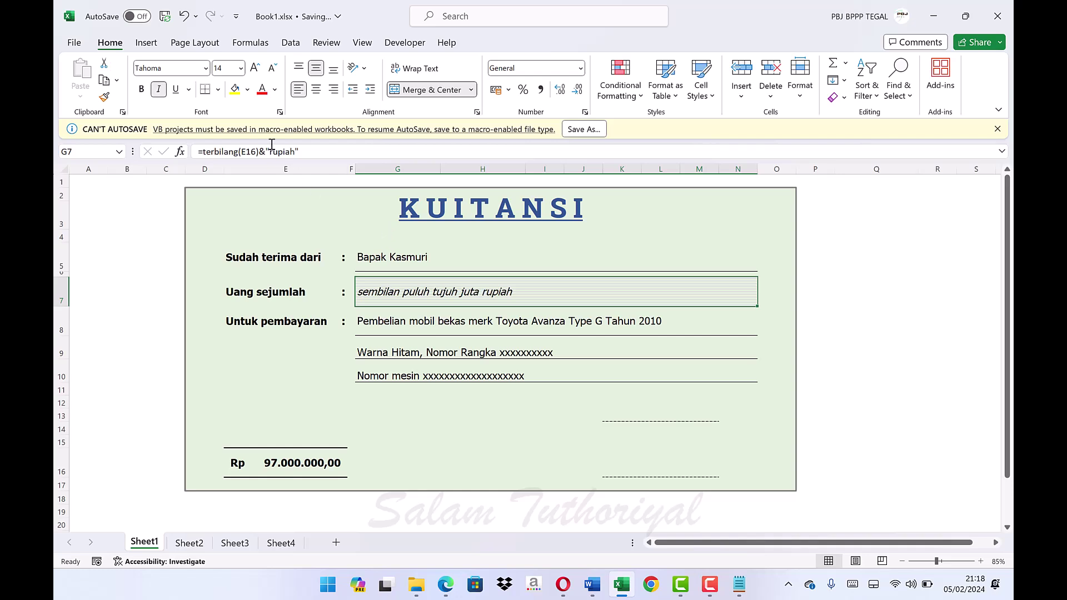
pyautogui.click(159, 90)
pyautogui.click(159, 90)
pyautogui.click(255, 69)
pyautogui.click(256, 69)
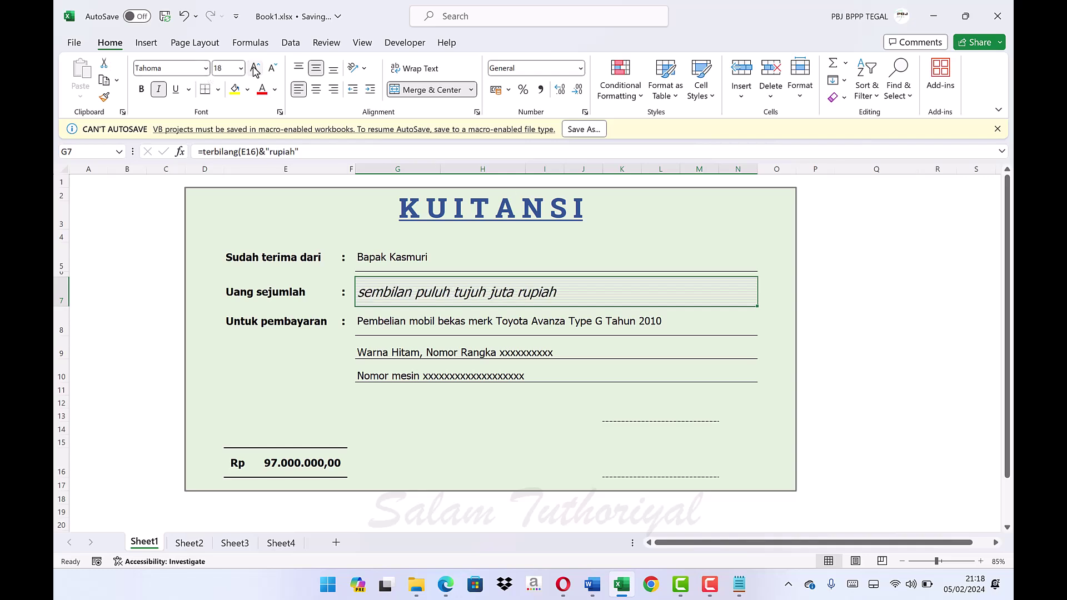
# - Enter "Jakarta, 5 Februari 2024" in cell L13 on the receipt's place and date line
pyautogui.click(623, 416)
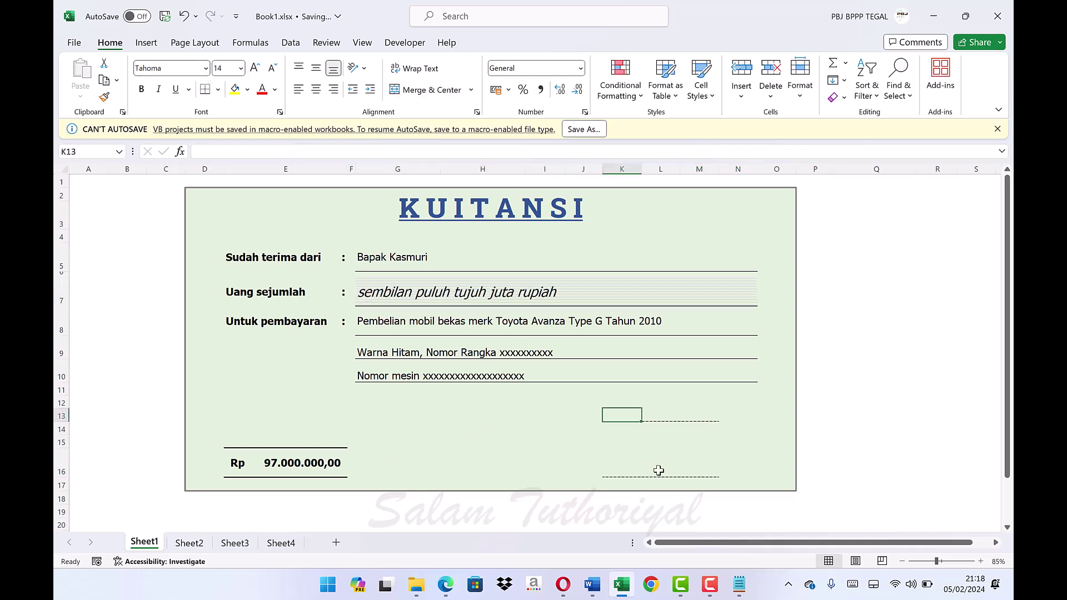
pyautogui.press('Right')
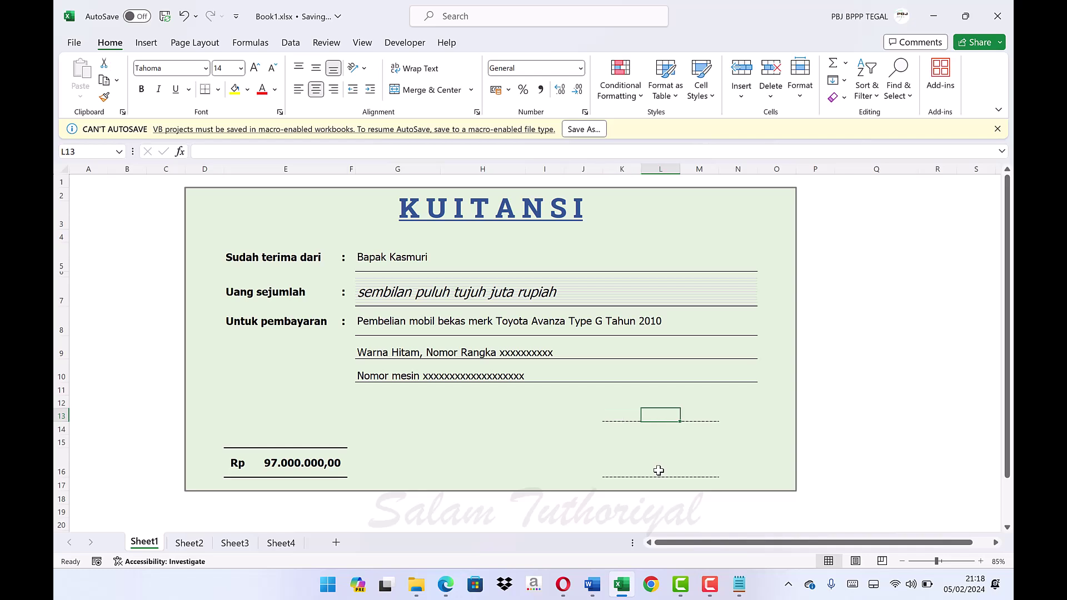
pyautogui.write('Jakarta, 5')
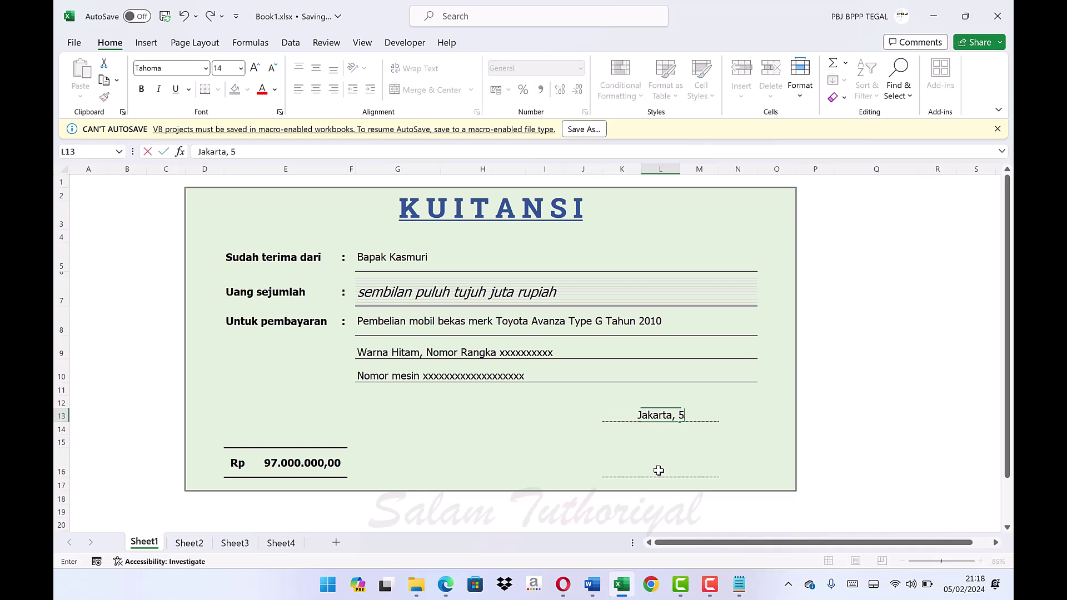
pyautogui.write(' Februari')
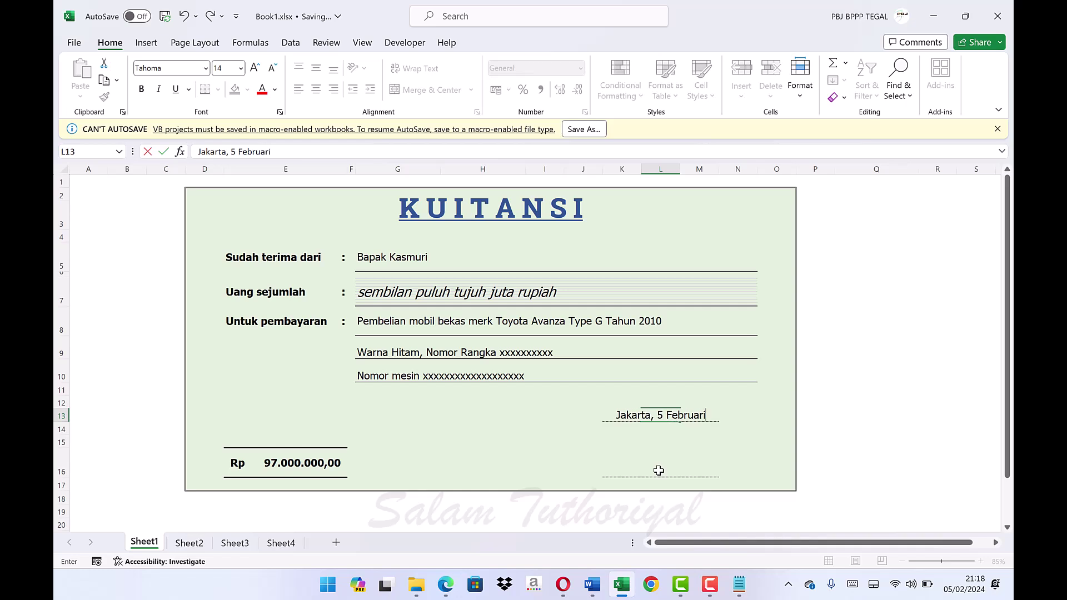
pyautogui.write(' 2024')
pyautogui.press('Return')
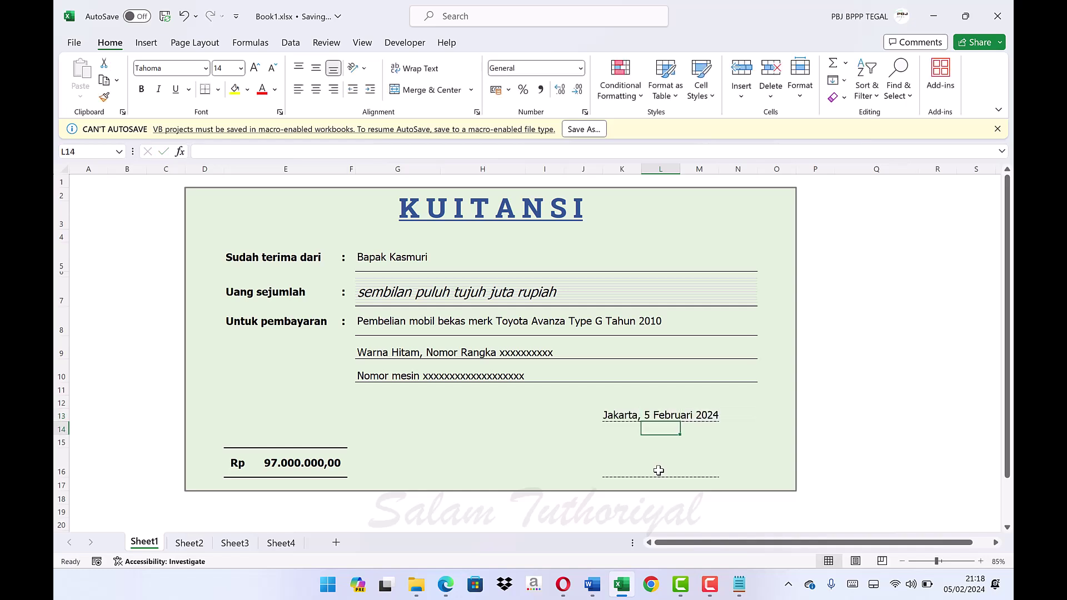
# - Enter the recipient's name on the signature line in cell L16 and "ttd" above it in cell L15
pyautogui.press('Return')
pyautogui.press('Return')
pyautogui.press('Return')
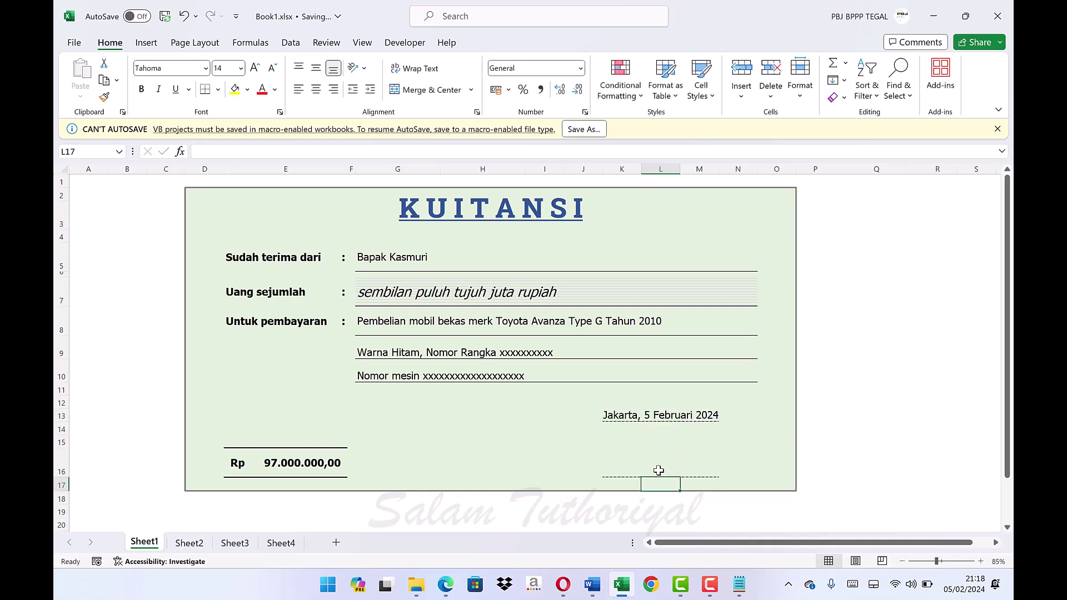
pyautogui.click(659, 470)
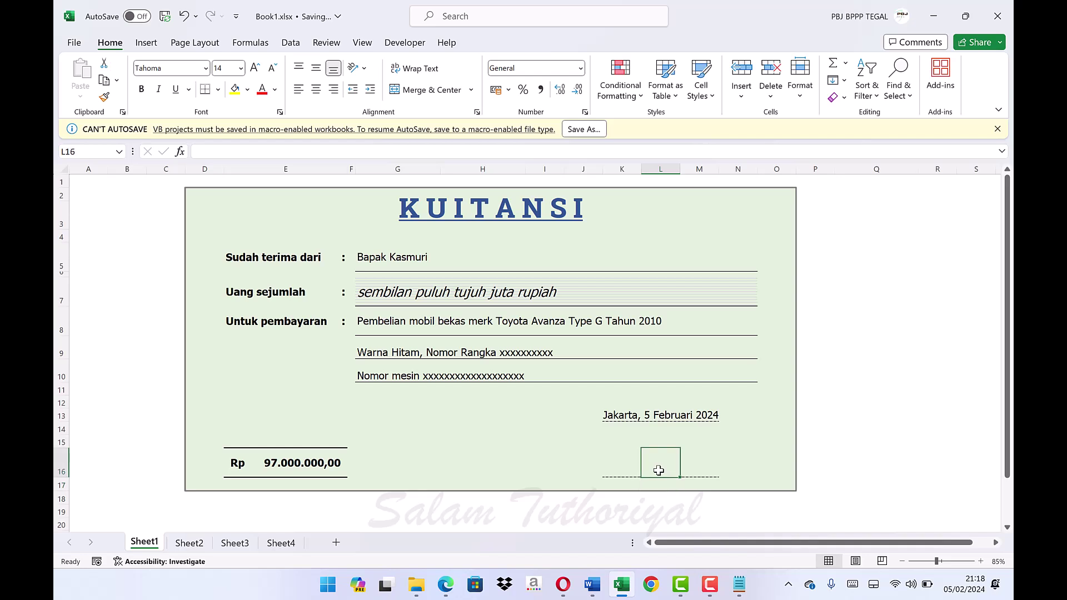
pyautogui.write('Bpk. Toni')
pyautogui.click(669, 441)
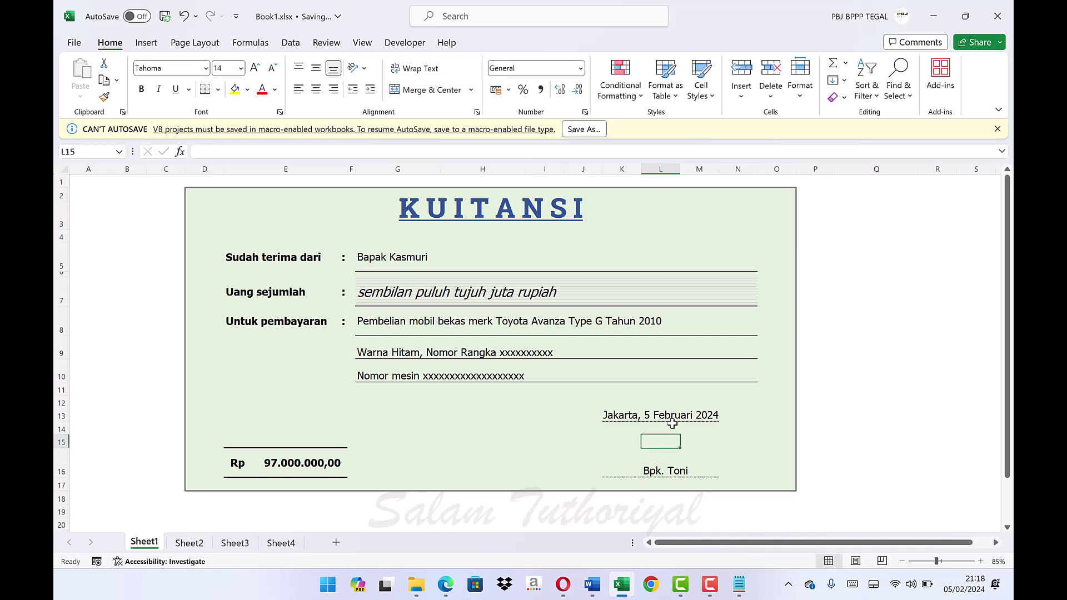
pyautogui.write('ttd')
pyautogui.press('Return')
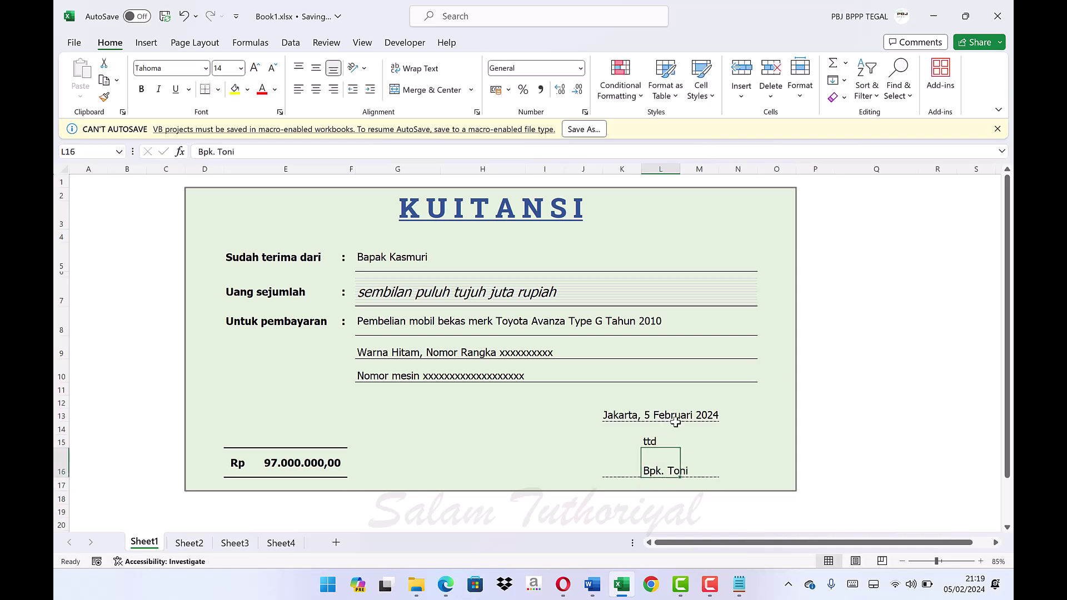